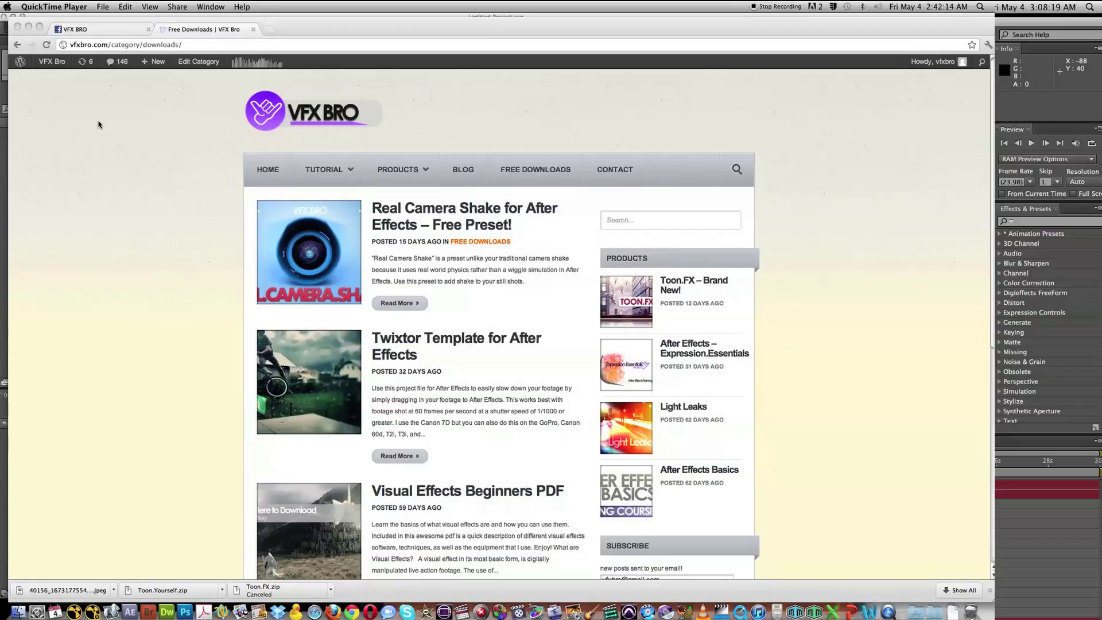
# - Browse the vfxbro.com Free Downloads list, then switch to the VFX BRO Facebook page
pyautogui.scroll(-5, 491, 245)
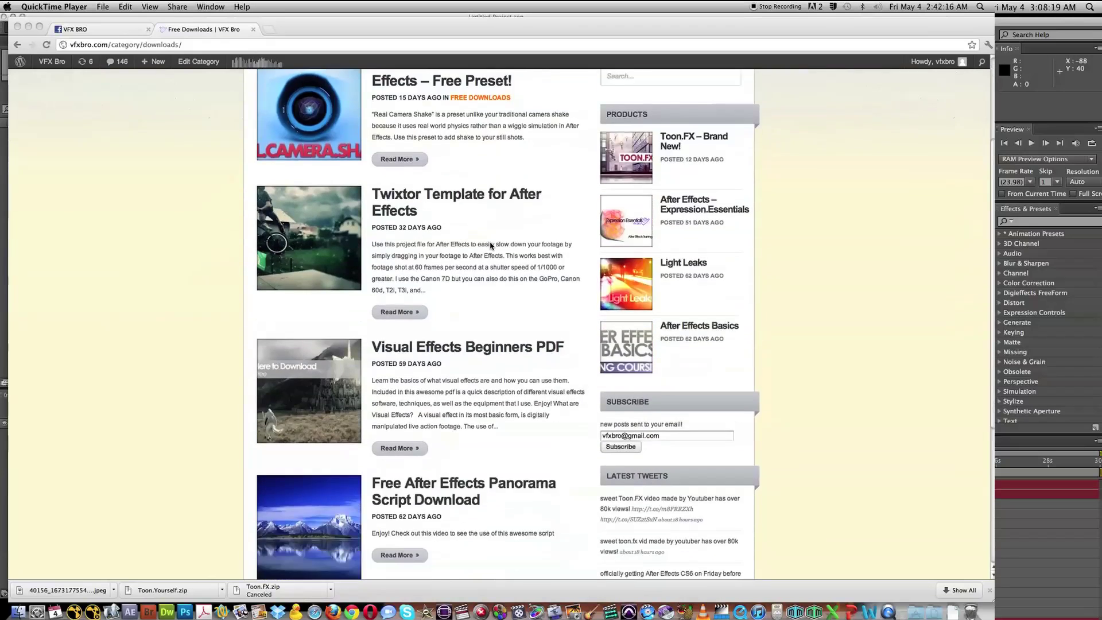
pyautogui.scroll(-5, 490, 246)
pyautogui.scroll(6, 407, 379)
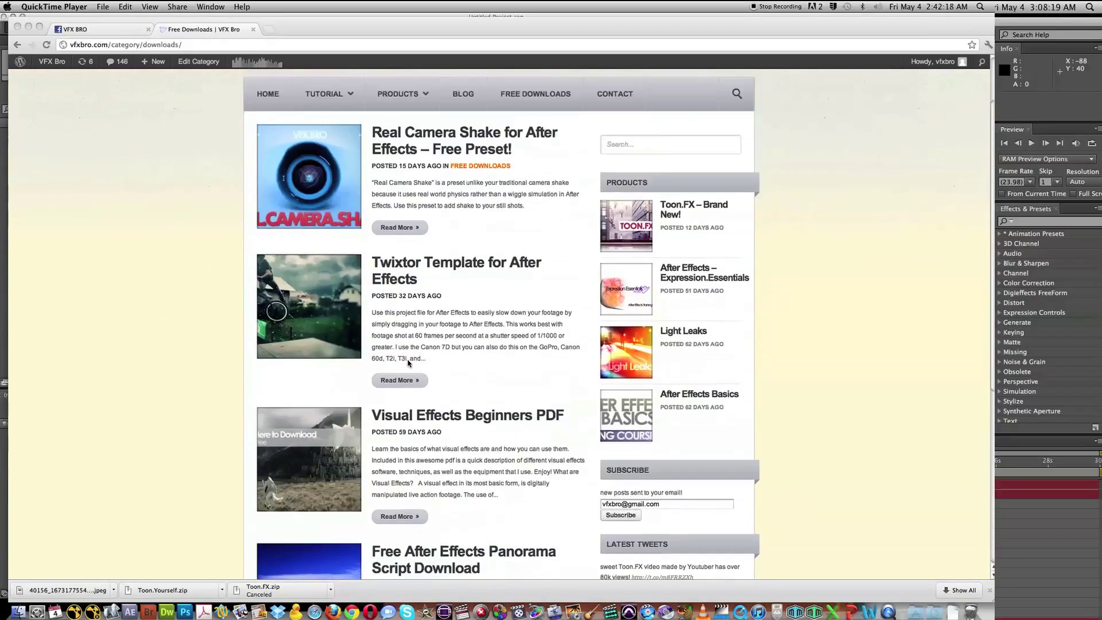
pyautogui.scroll(3, 408, 362)
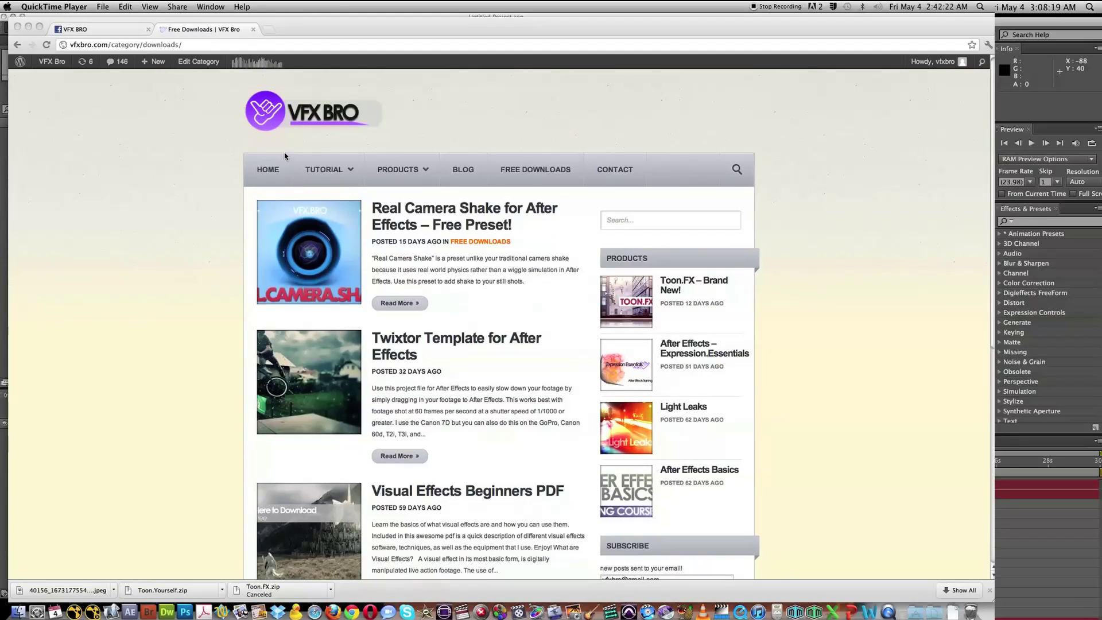
pyautogui.click(90, 27)
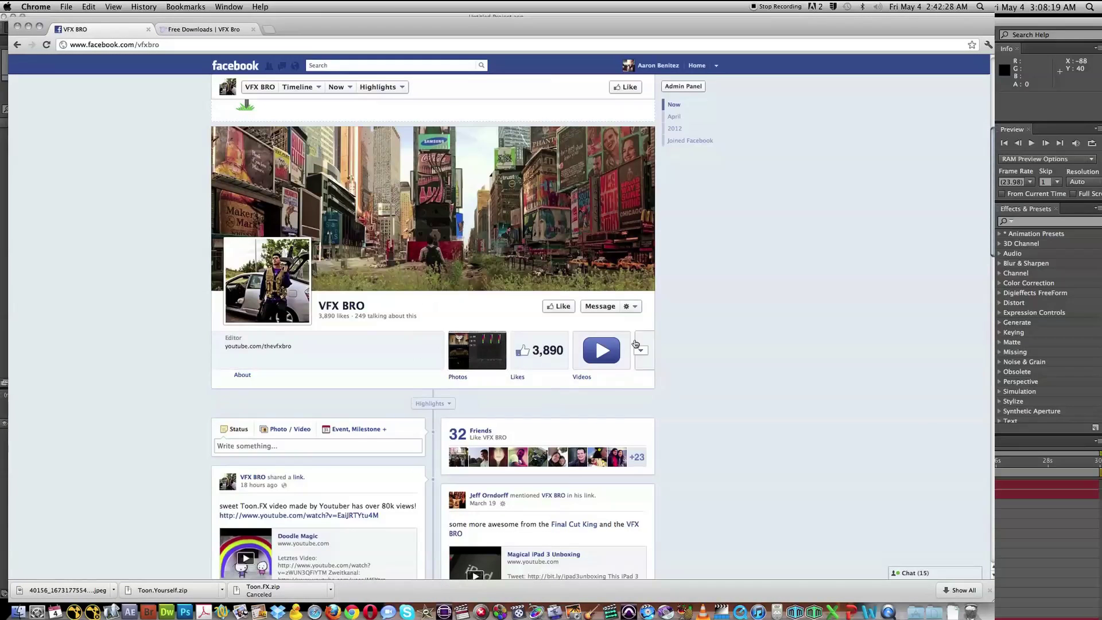
pyautogui.scroll(-3, 377, 399)
pyautogui.scroll(-5, 377, 399)
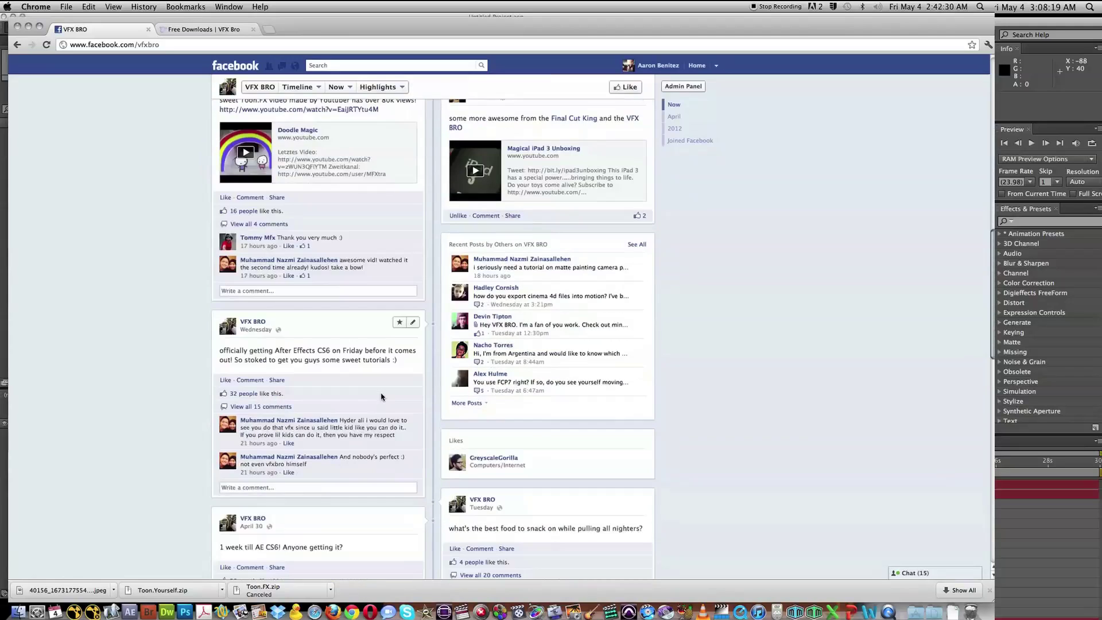
pyautogui.scroll(6, 402, 345)
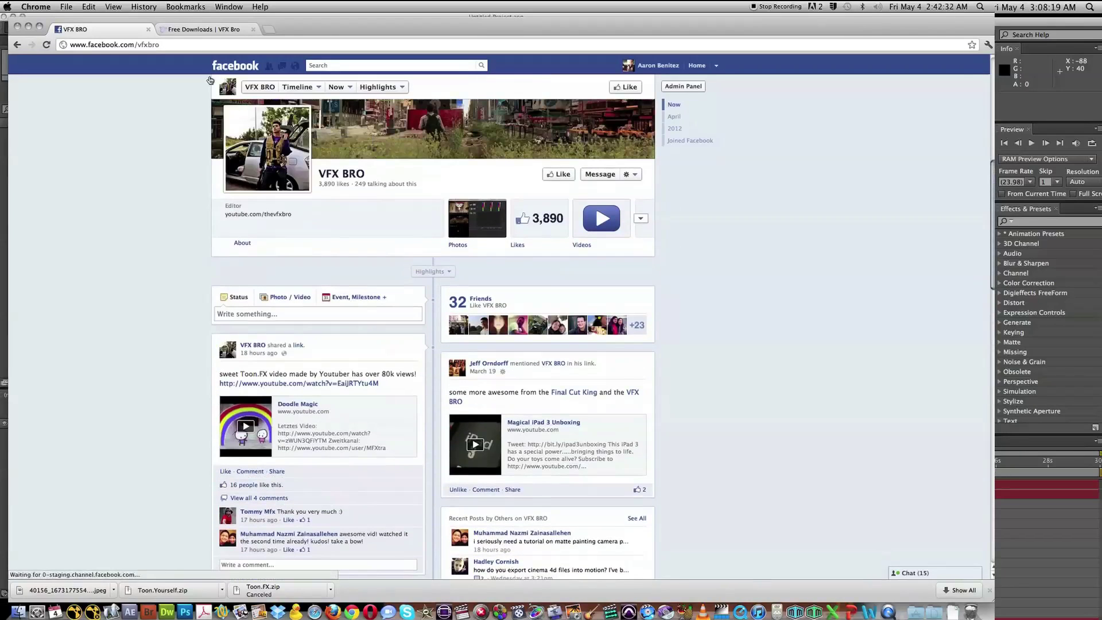
# - Scroll through the Free Downloads page again, then return to the VFX BRO Facebook page
pyautogui.click(201, 29)
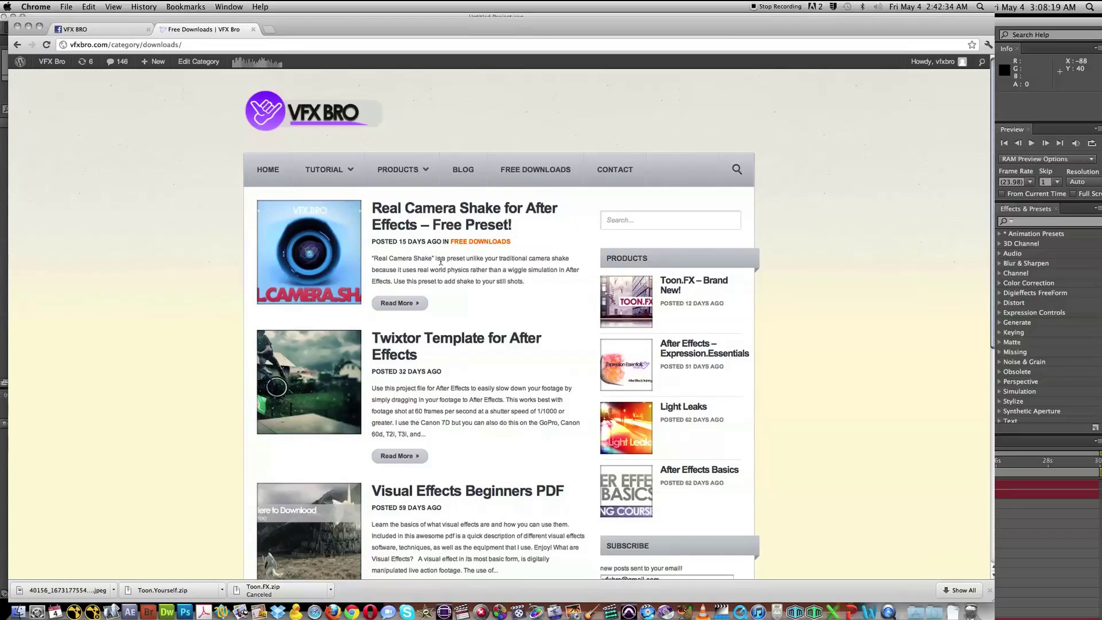
pyautogui.scroll(-5, 441, 262)
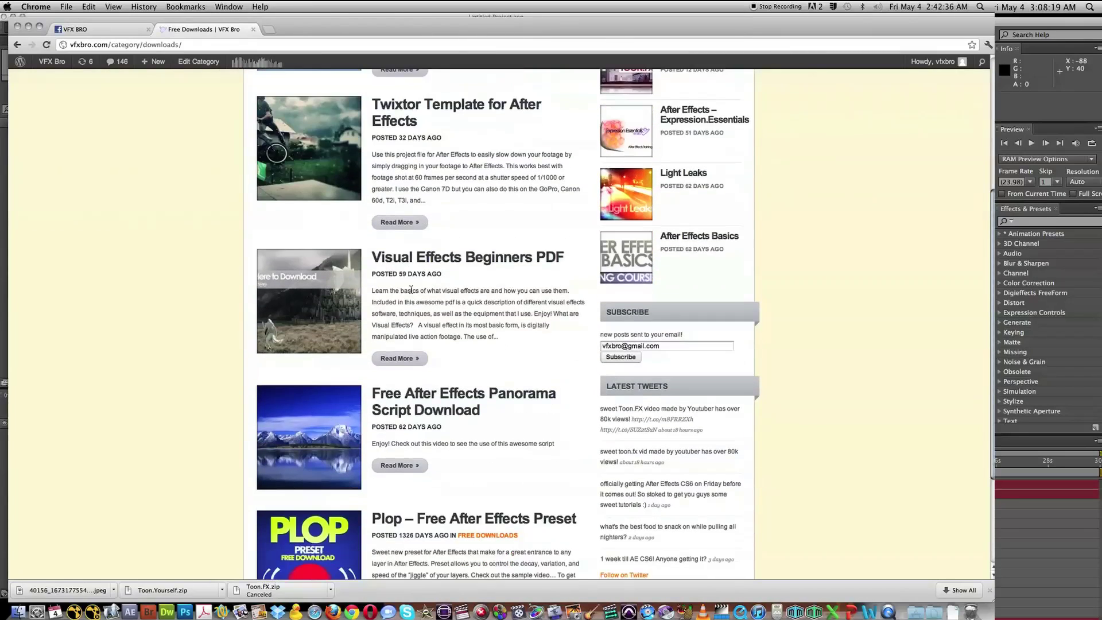
pyautogui.scroll(5, 411, 290)
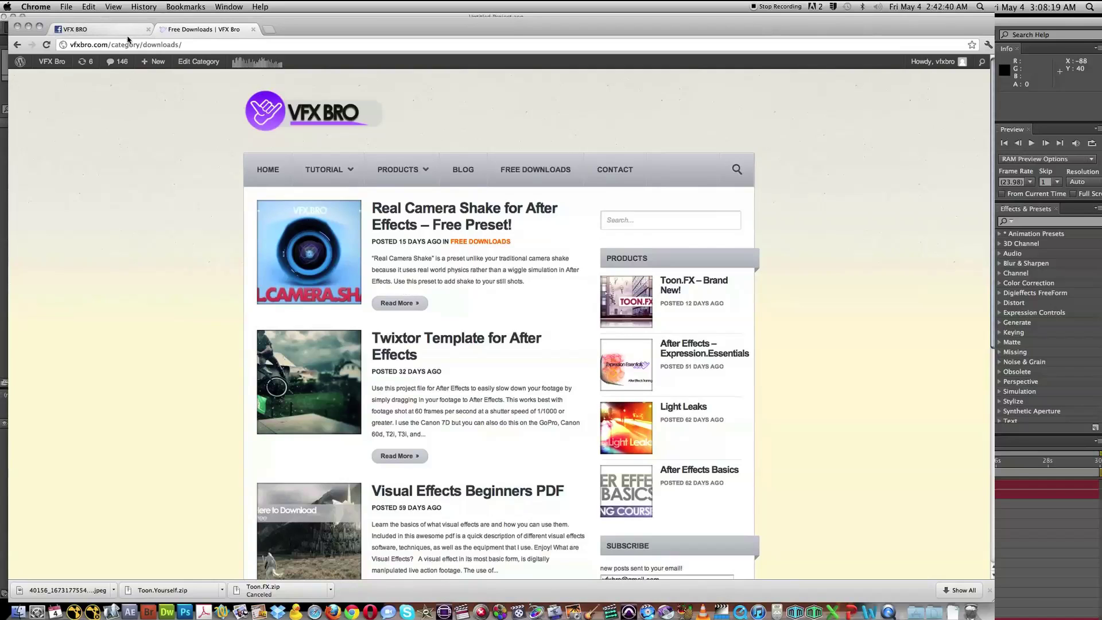
pyautogui.click(109, 29)
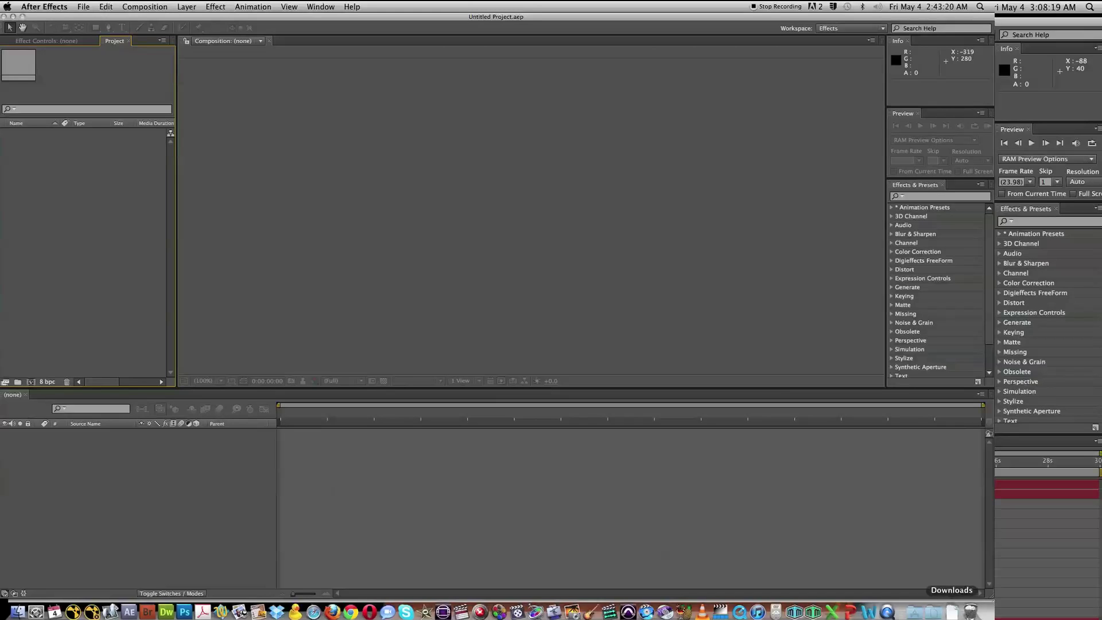
# - Open the downloaded Toon.Yourself folder in Finder and preview Body.png with Quick Look
pyautogui.click(953, 611)
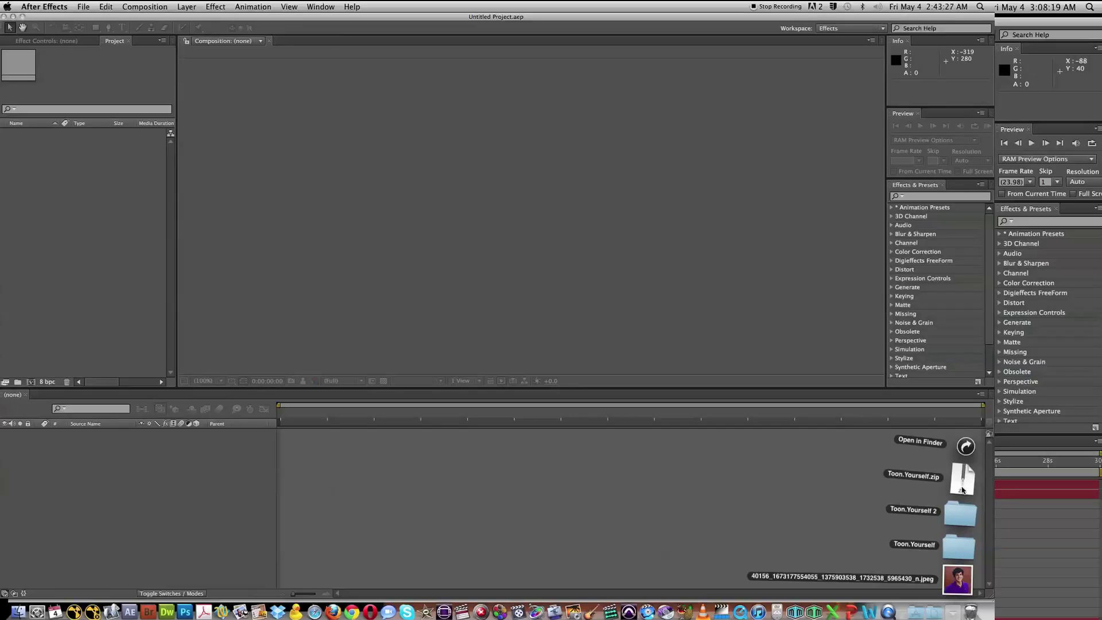
pyautogui.click(968, 552)
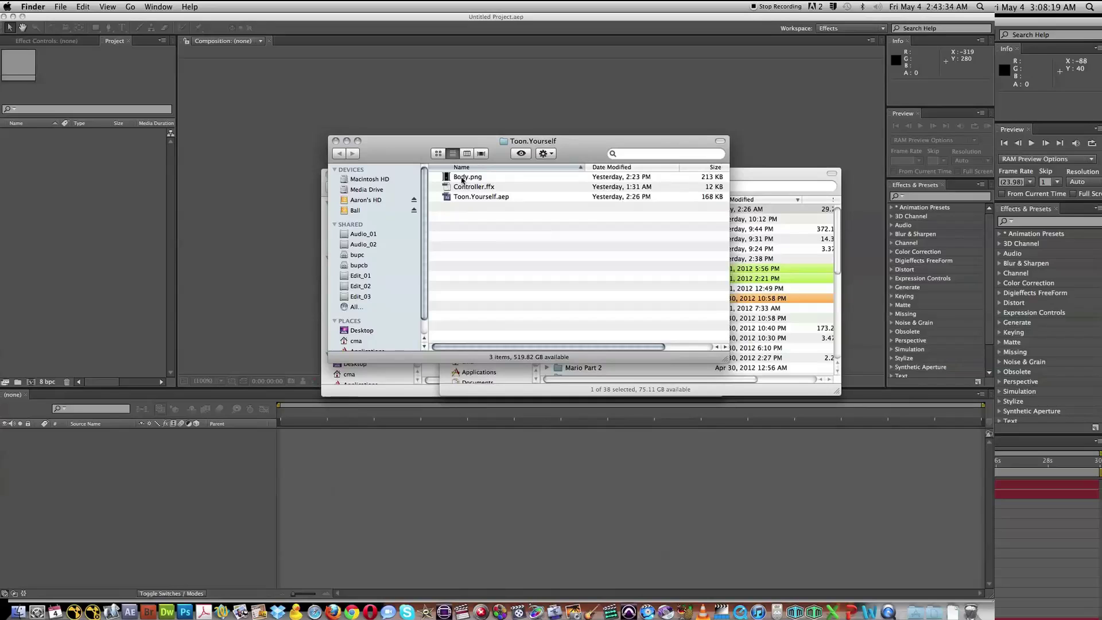
pyautogui.click(462, 179)
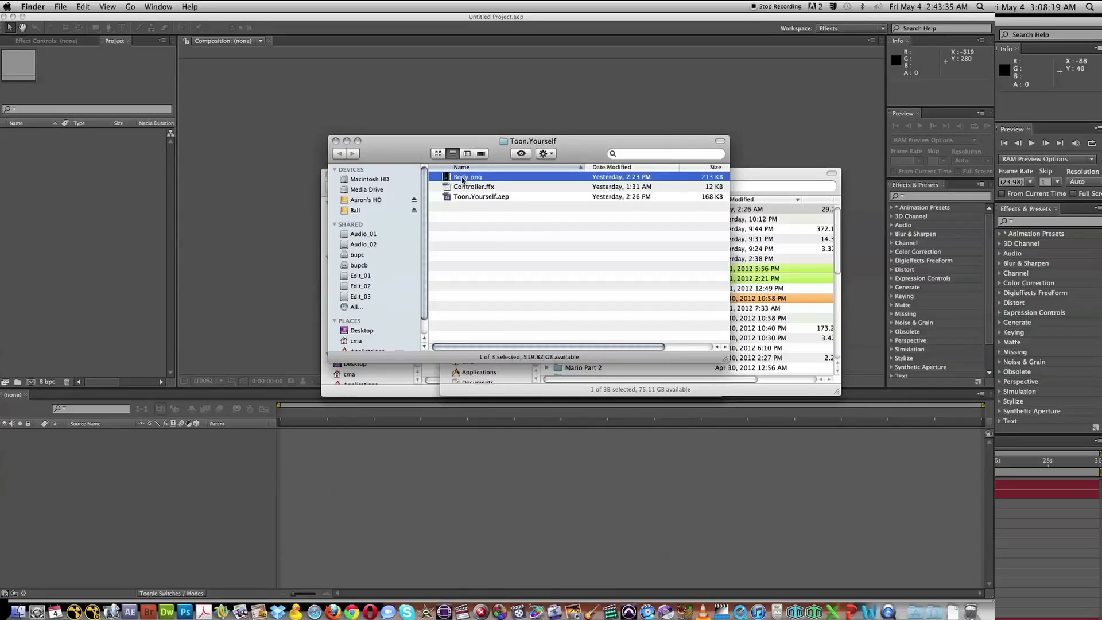
pyautogui.press('space')
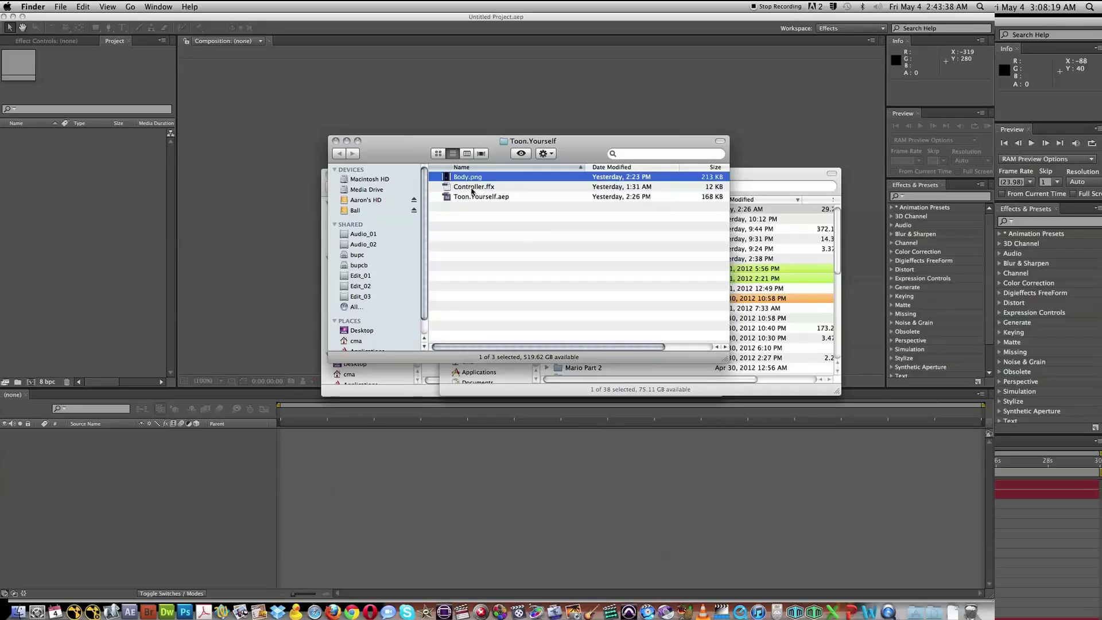
# - Open the Toon.Yourself.aep project from the folder
pyautogui.click(472, 189)
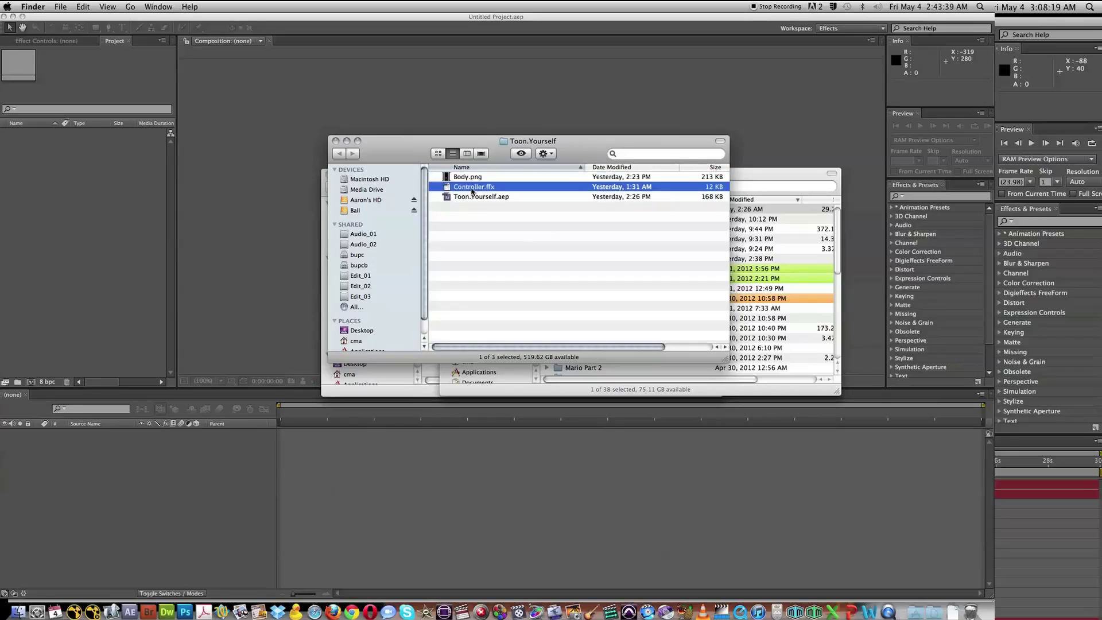
pyautogui.click(472, 198)
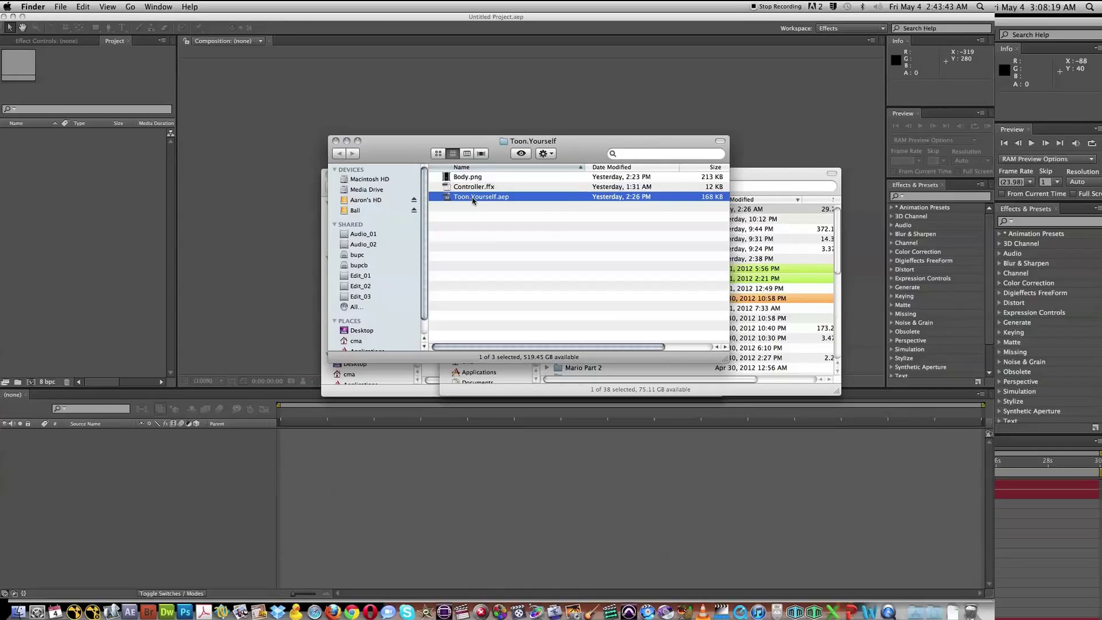
pyautogui.doubleClick(473, 198)
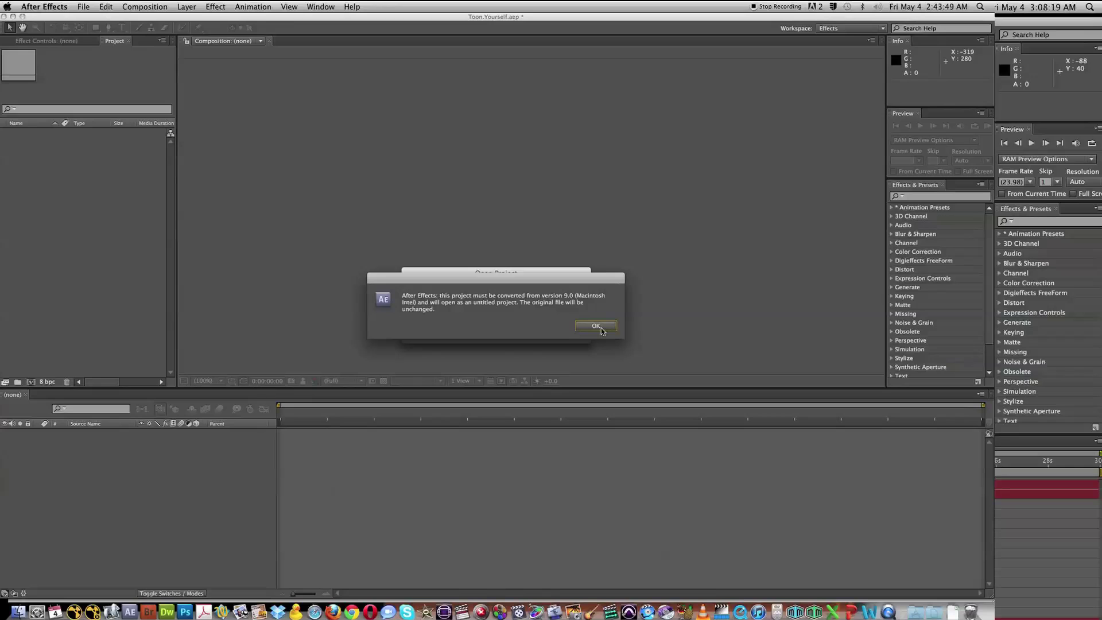
# - Accept the version 9.0 conversion and dismiss the missing Controller effect warning
pyautogui.click(601, 328)
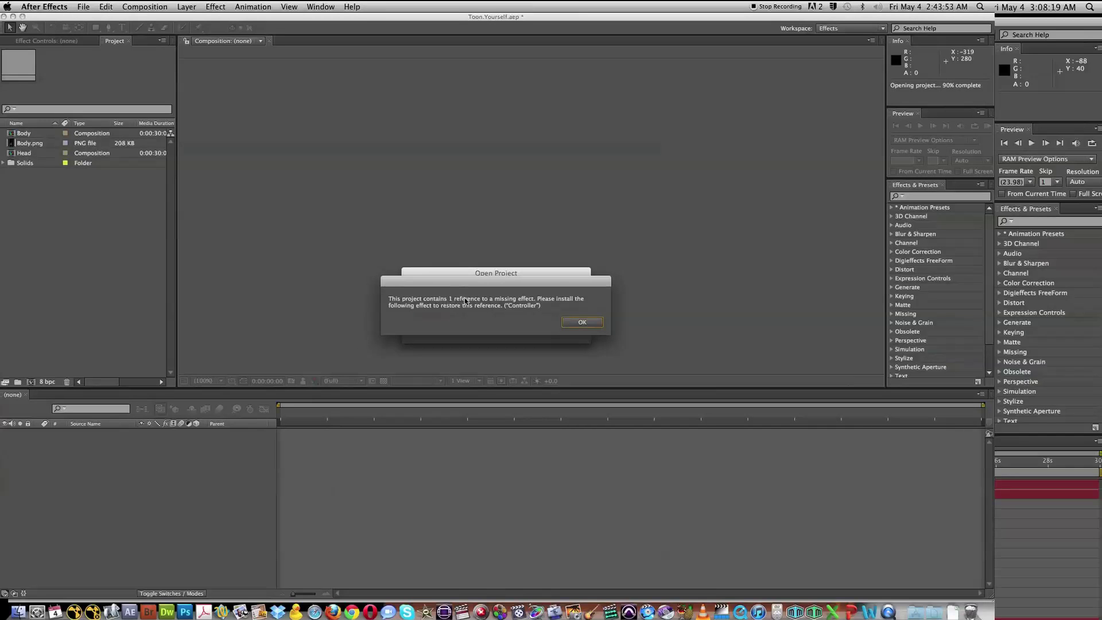
pyautogui.click(581, 322)
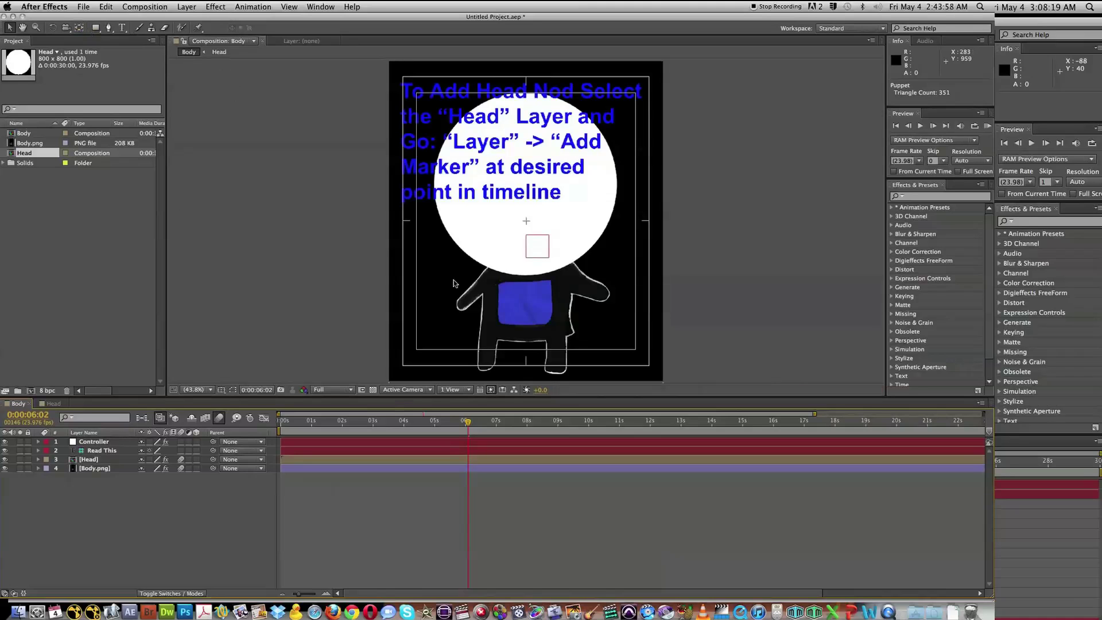
# - Move to 0:00:10:22 and select the Controller, Read This, Head and Body.png layers in turn
pyautogui.moveTo(462, 426); pyautogui.dragTo(617, 426)
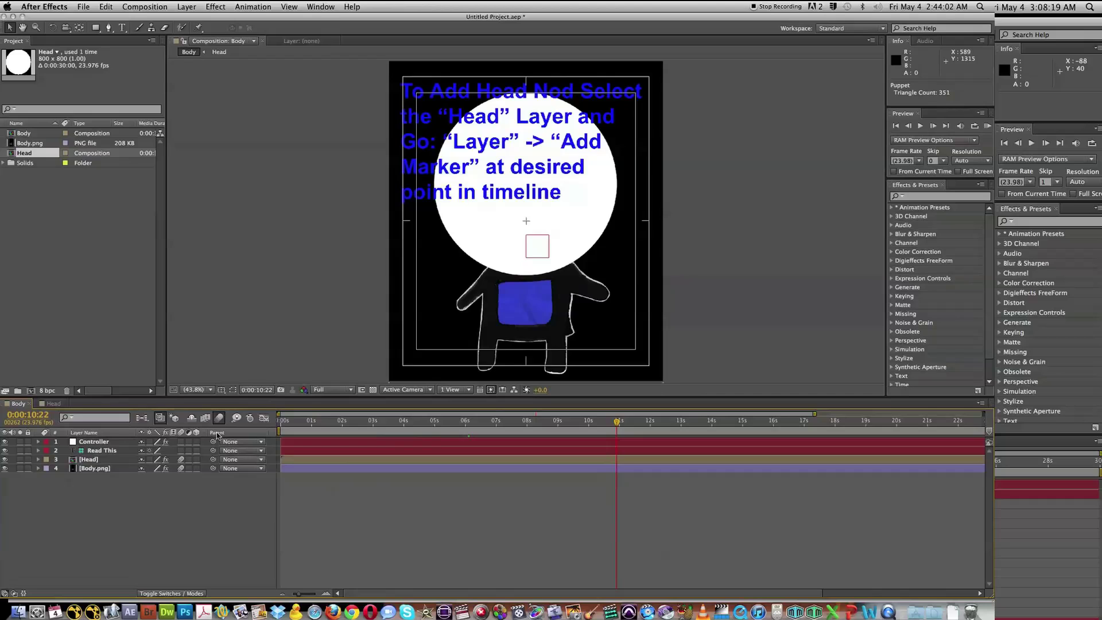
pyautogui.click(114, 442)
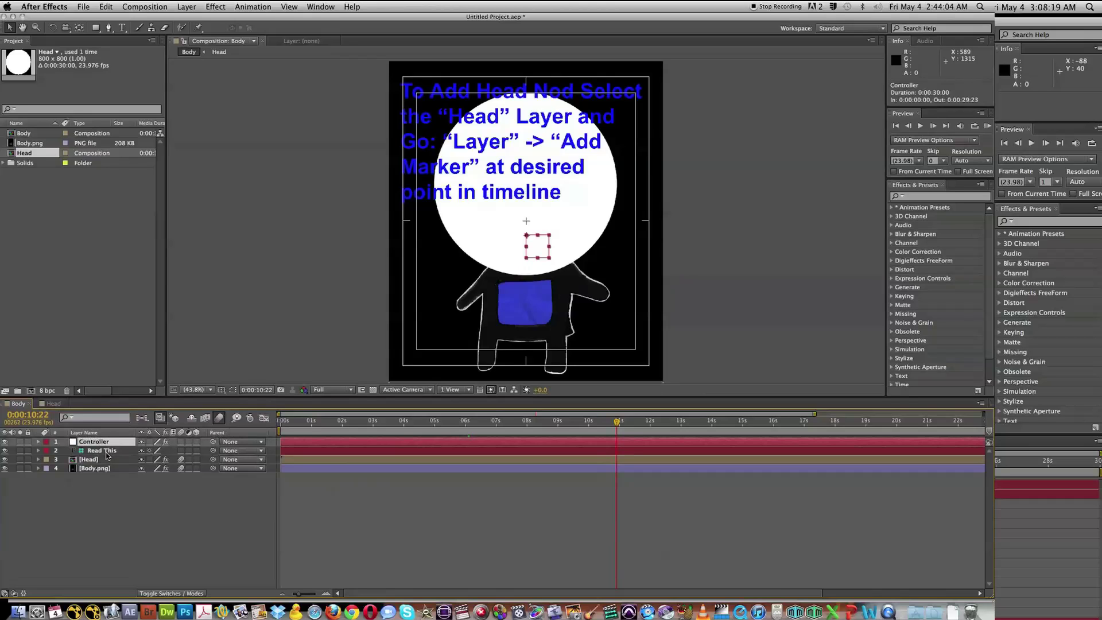
pyautogui.click(105, 451)
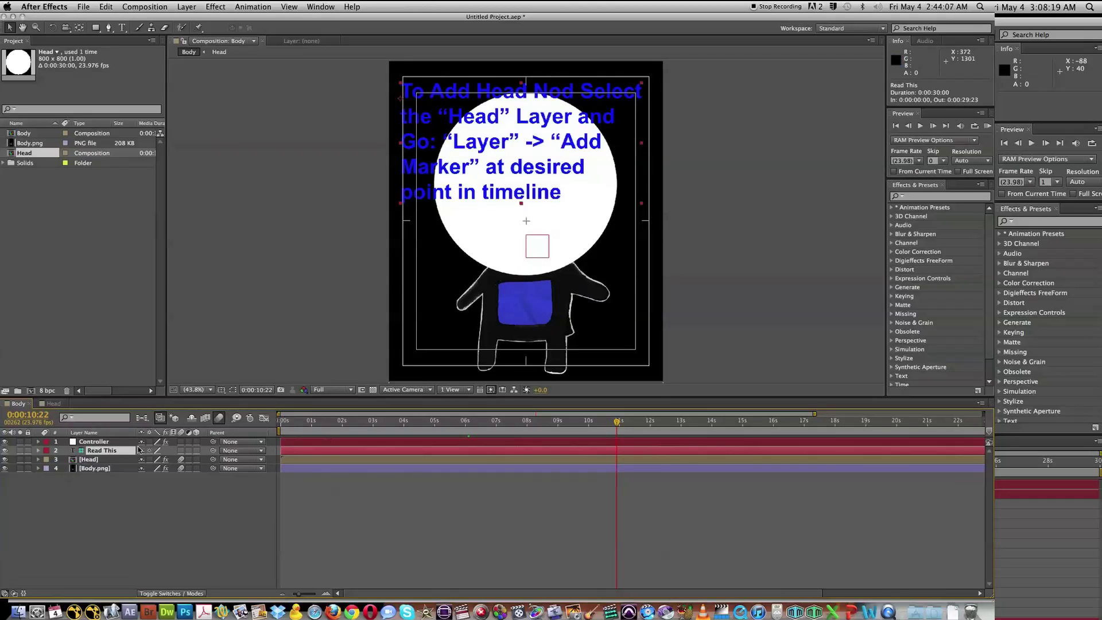
pyautogui.click(92, 460)
pyautogui.click(96, 472)
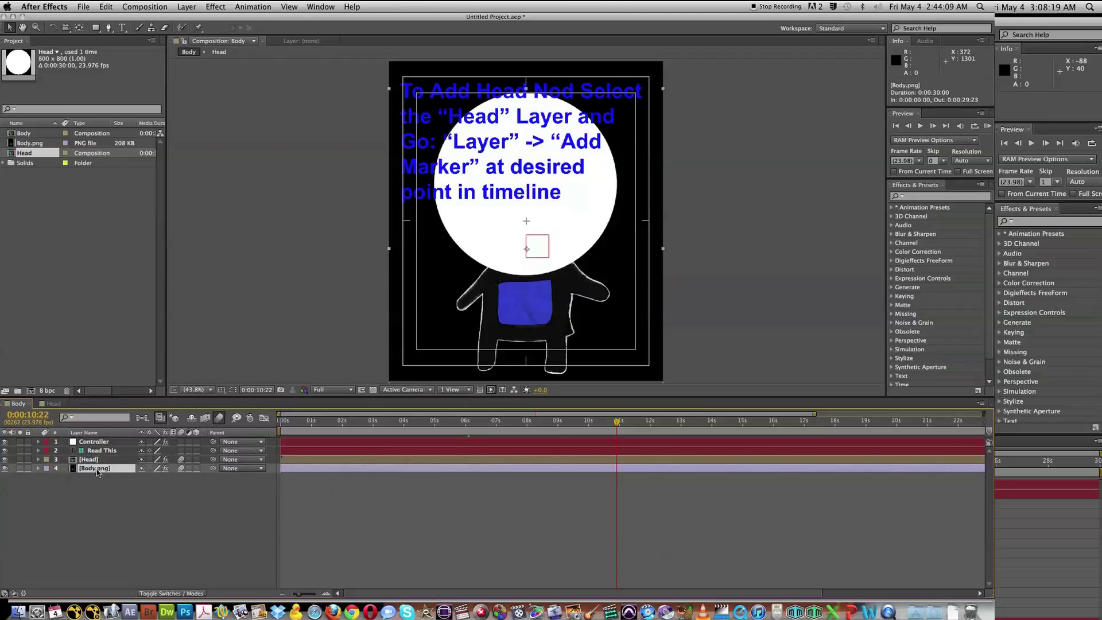
# - List the layers by Source Name and bring up the Window menu's workspace choices
pyautogui.click(92, 432)
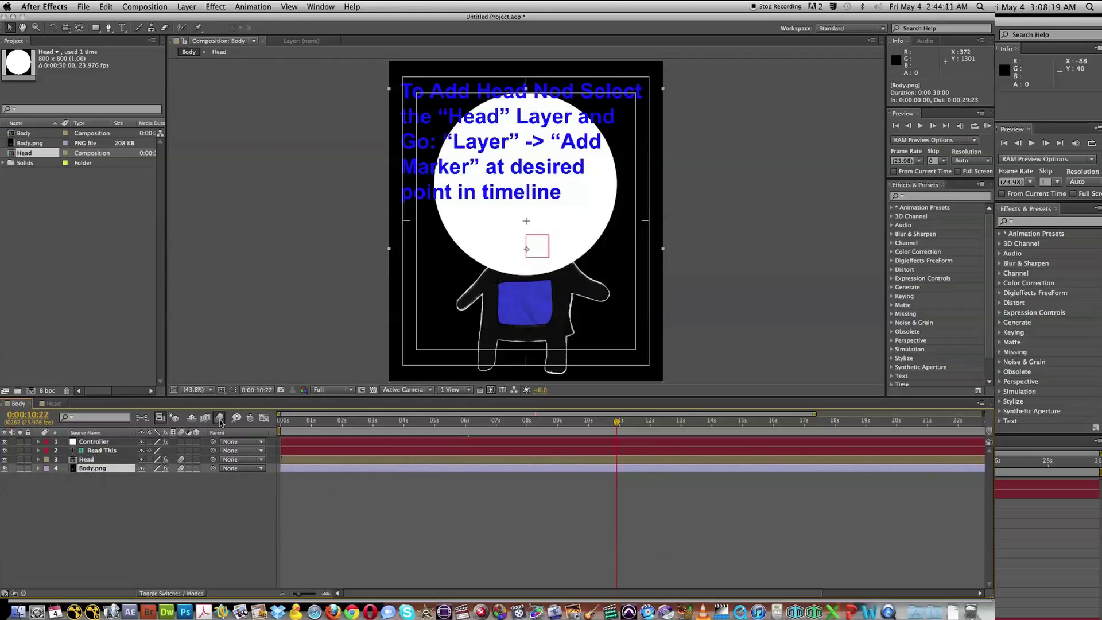
pyautogui.click(109, 442)
pyautogui.click(320, 7)
# - Switch to the Effects workspace and set the Controller's head Rotation to -45°
pyautogui.moveTo(330, 20)
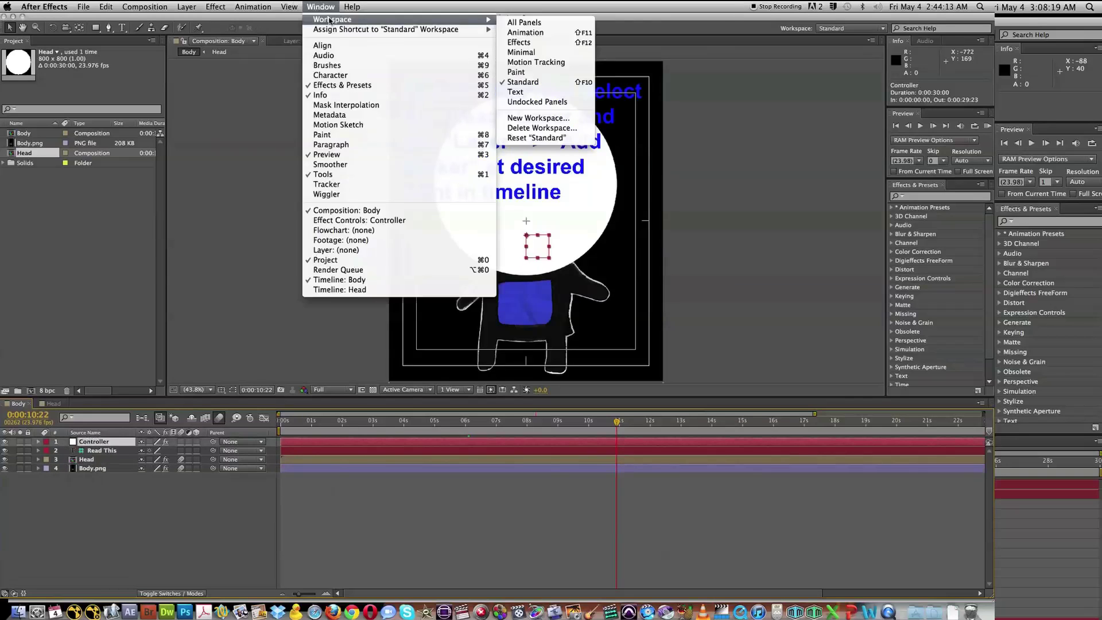
pyautogui.click(566, 42)
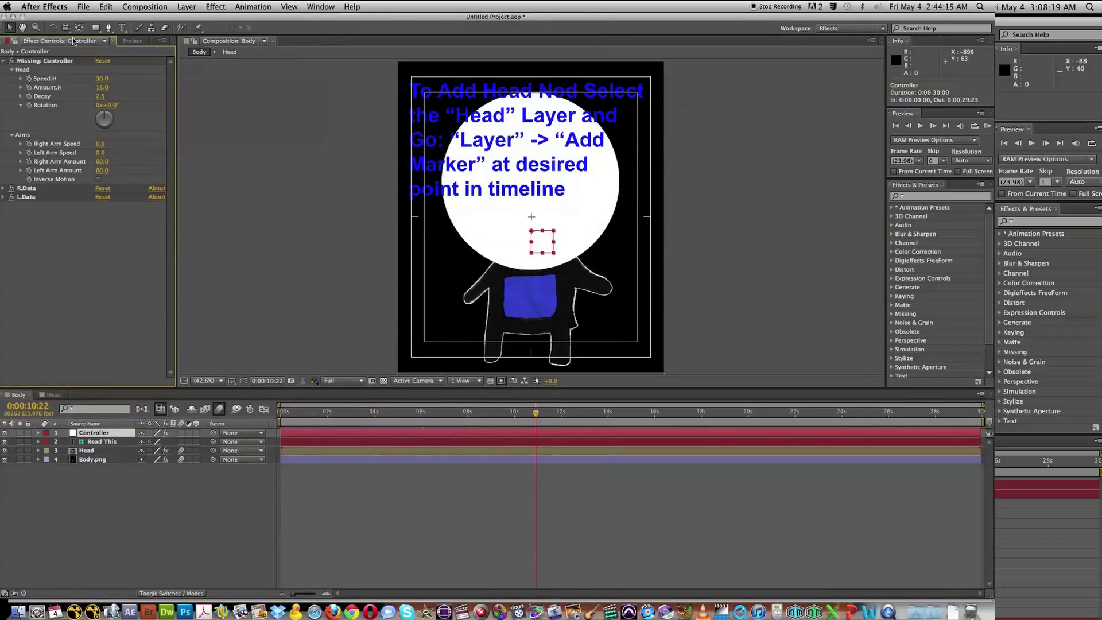
pyautogui.click(32, 62)
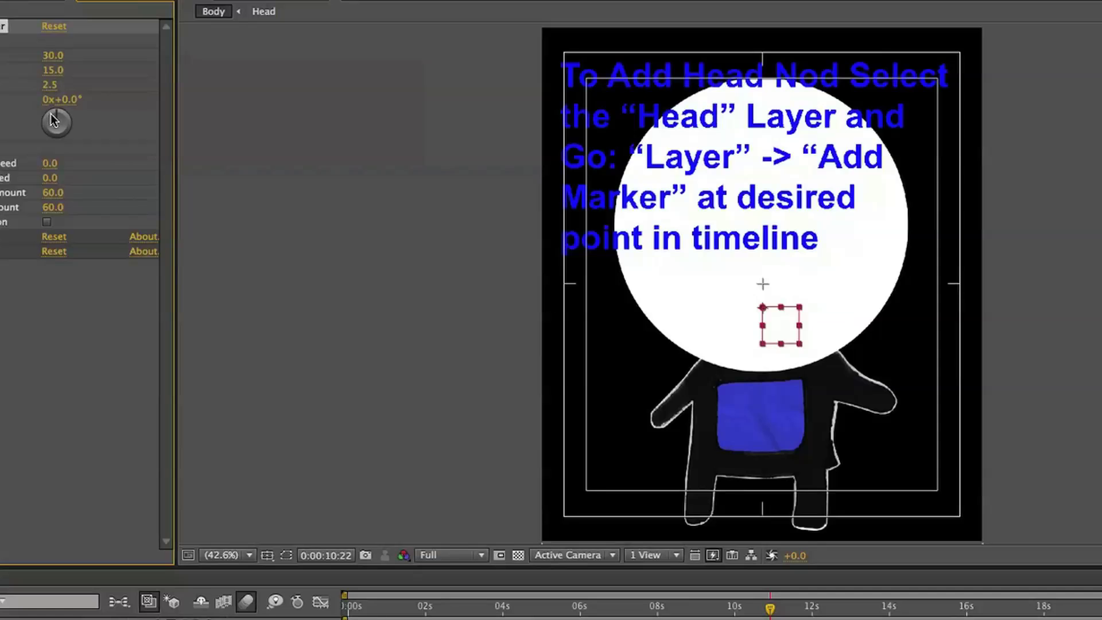
pyautogui.moveTo(101, 116); pyautogui.dragTo(57, 114)
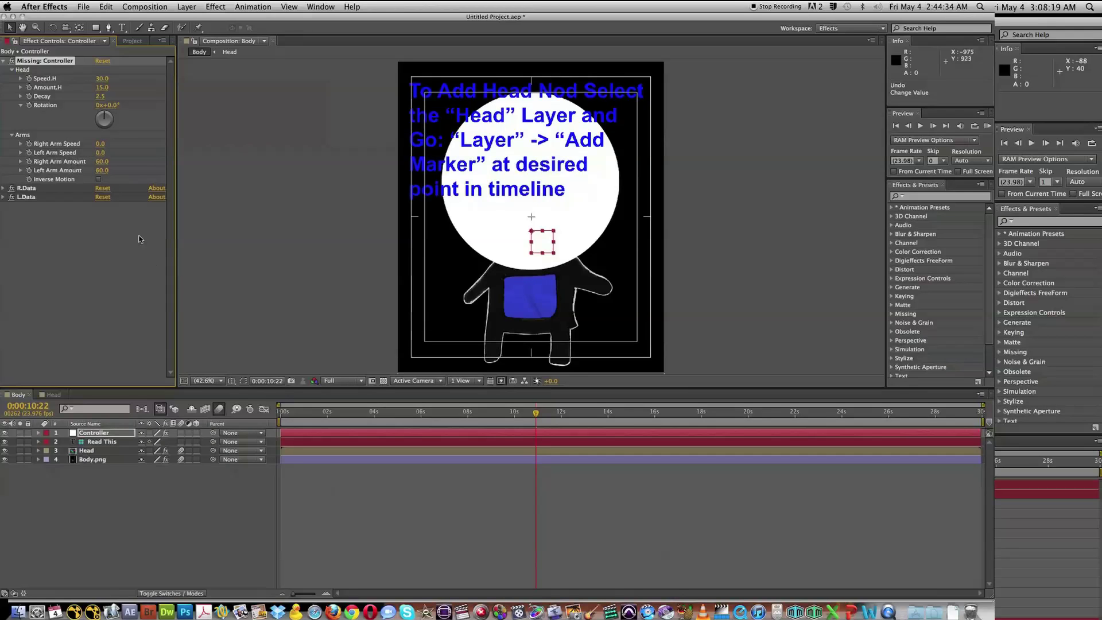
# - Set Right Arm Speed to 22 and run a RAM preview of the wave
pyautogui.click(101, 143)
pyautogui.write('22')
pyautogui.press('Return')
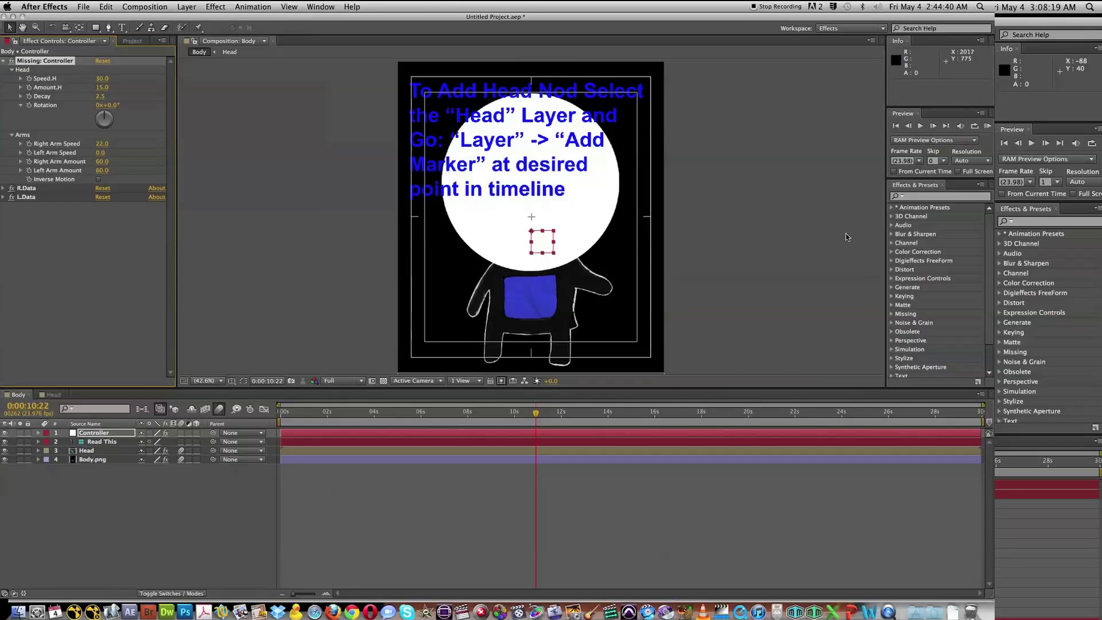
pyautogui.click(987, 125)
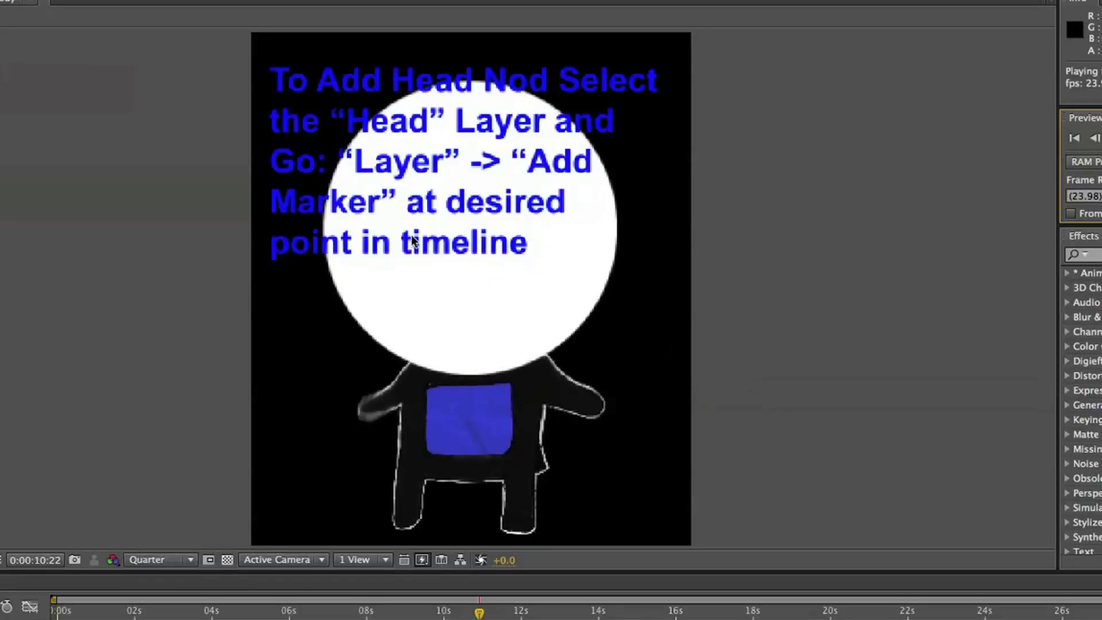
pyautogui.press('space')
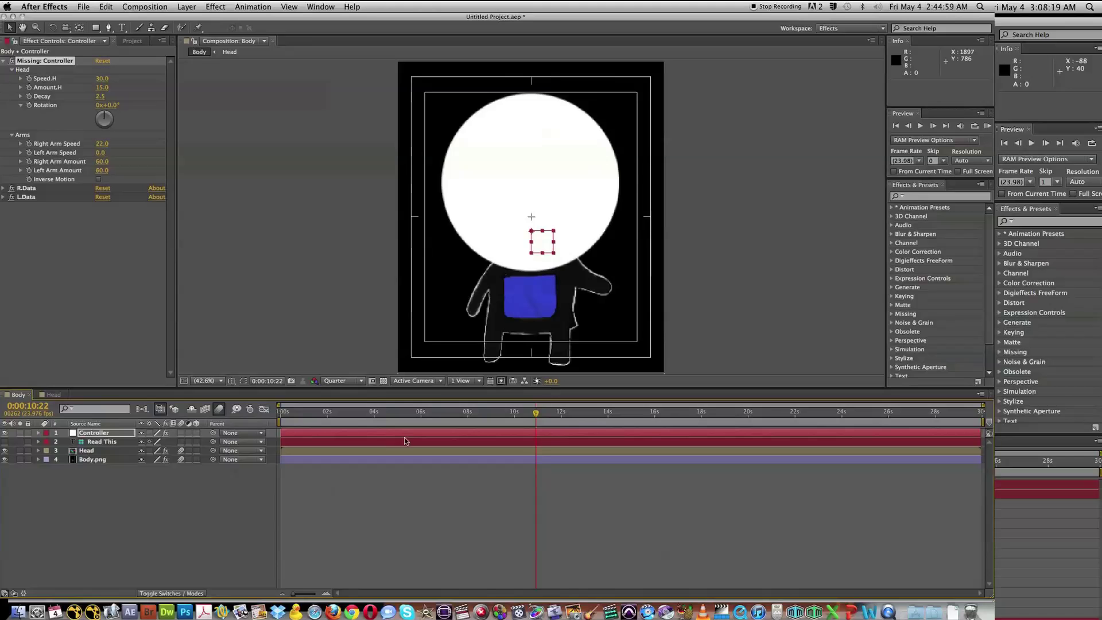
# - At 0:00:02:10, turn on Inverse Motion and set Left Arm Speed to 22
pyautogui.moveTo(347, 417)
pyautogui.mouseDown()
pyautogui.moveTo(313, 419)
pyautogui.moveTo(343, 421)
pyautogui.mouseUp()
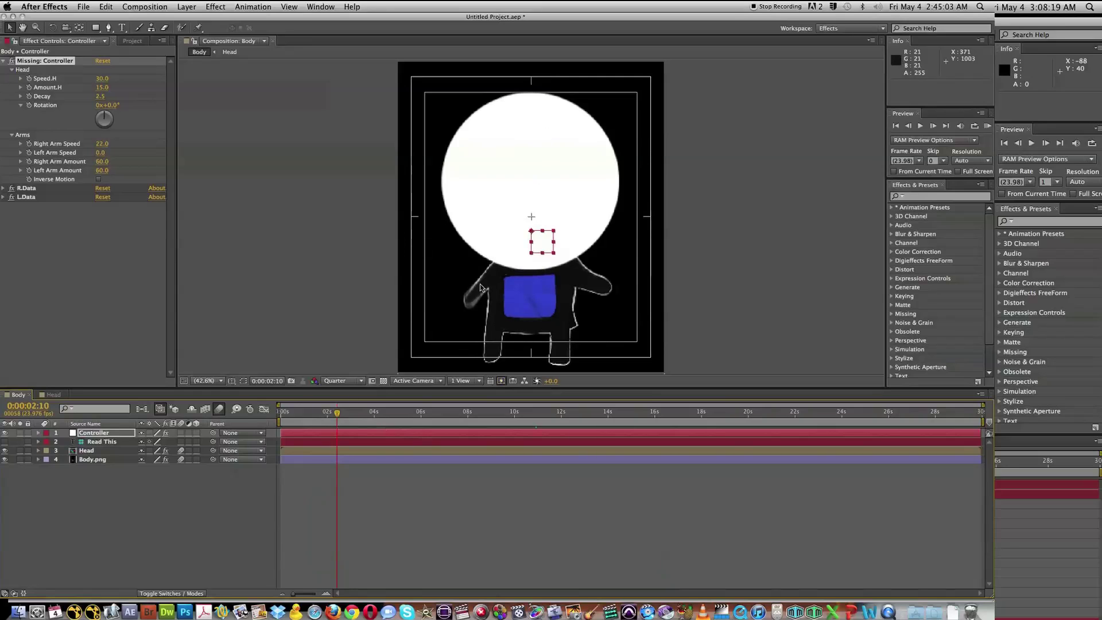
pyautogui.click(98, 179)
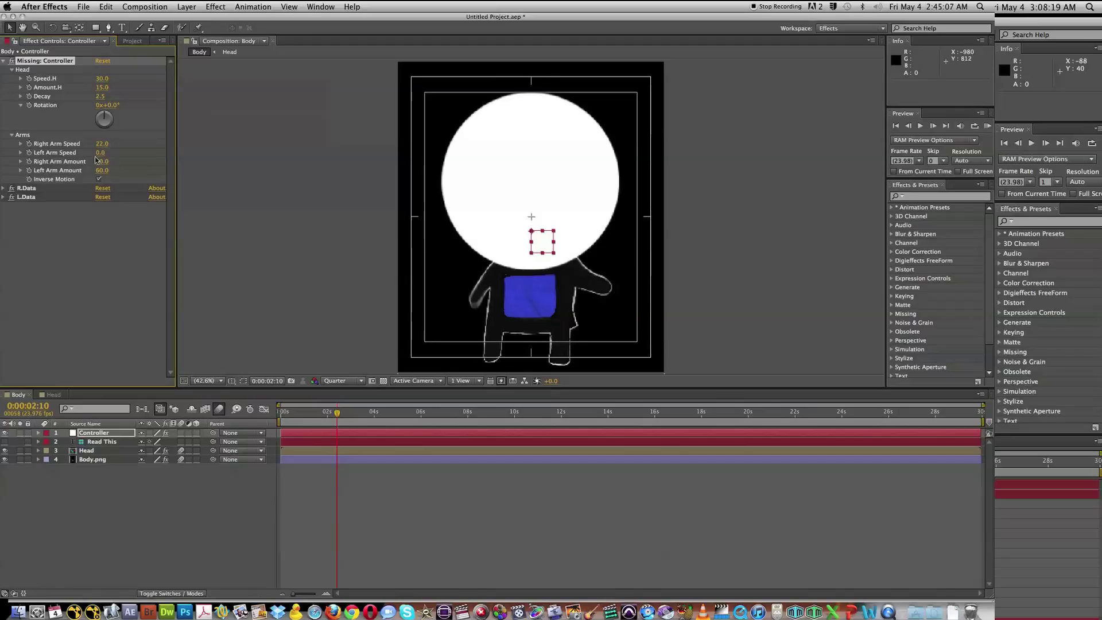
pyautogui.click(100, 153)
pyautogui.write('22')
pyautogui.press('Return')
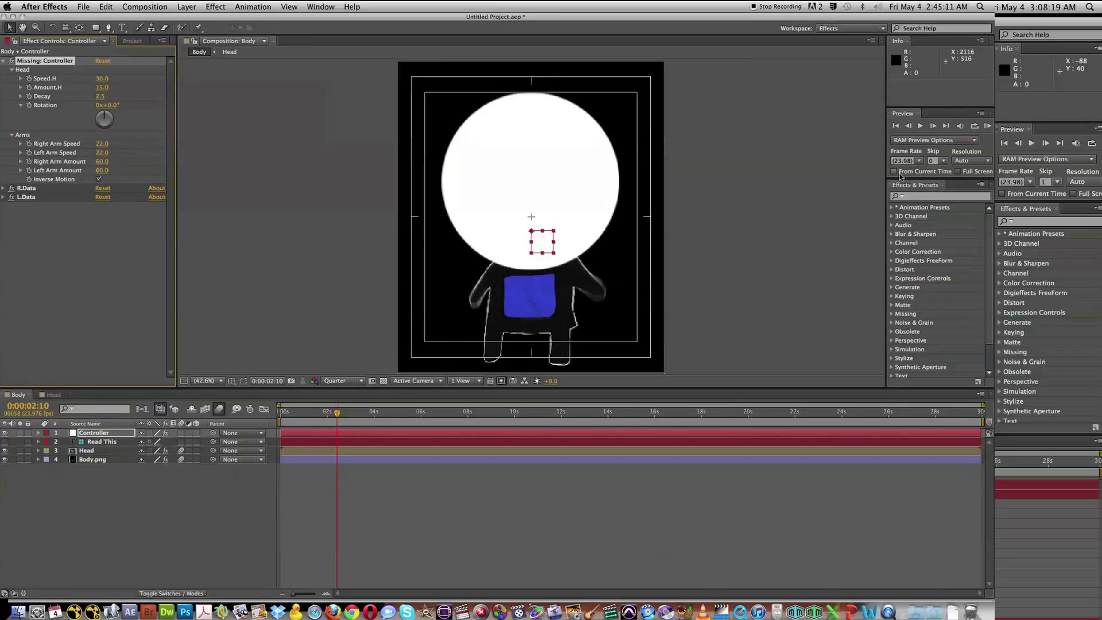
# - Run a RAM preview of both arms waving, then stop it
pyautogui.click(987, 128)
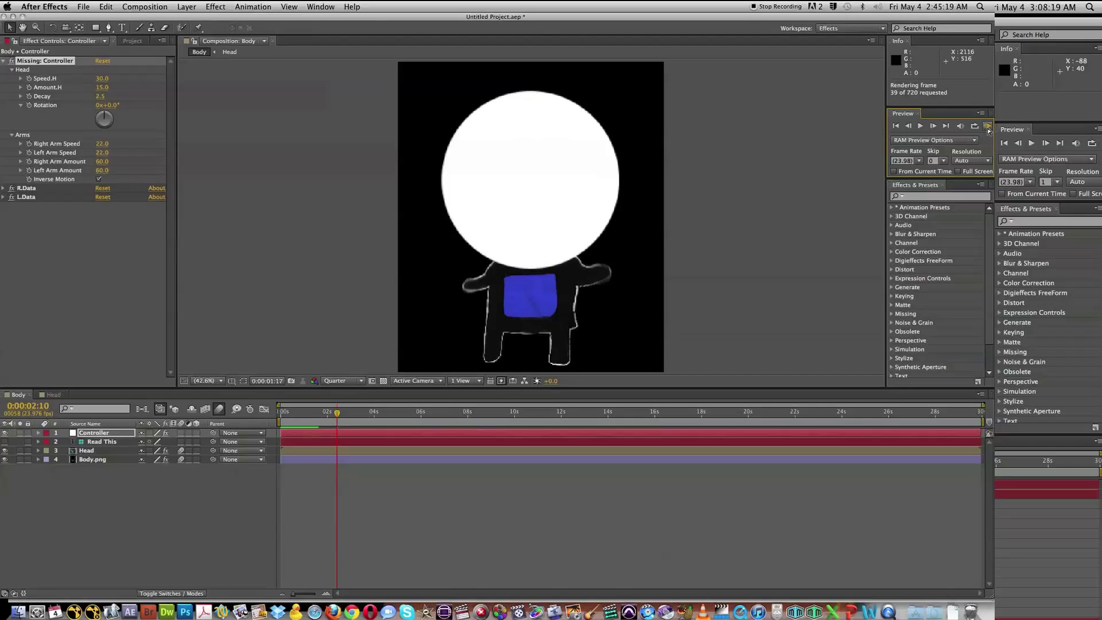
pyautogui.click(988, 130)
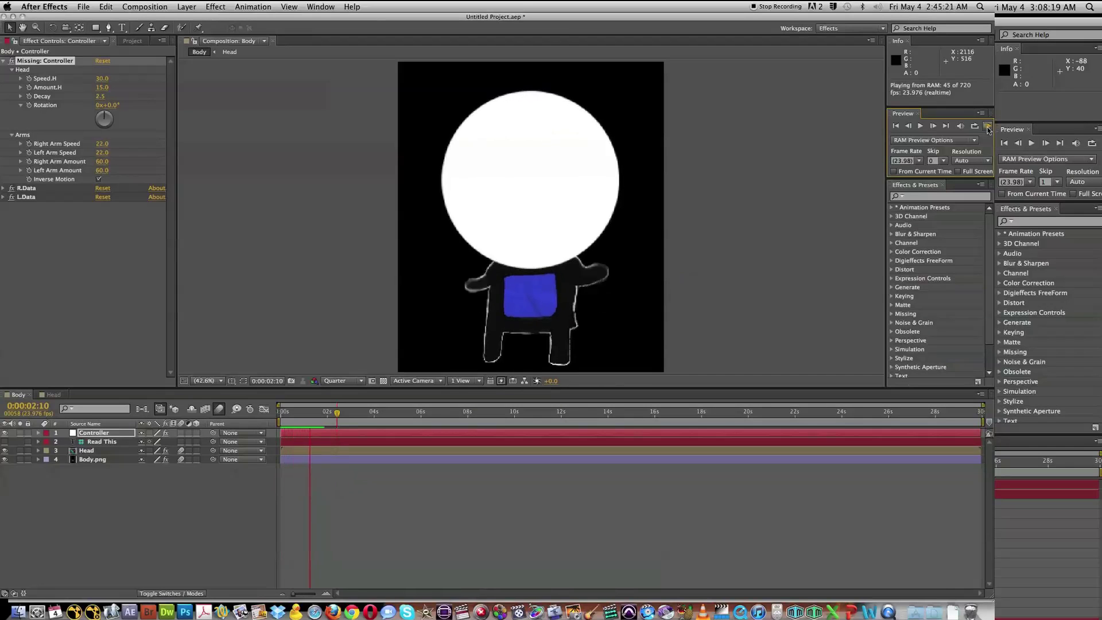
pyautogui.click(988, 129)
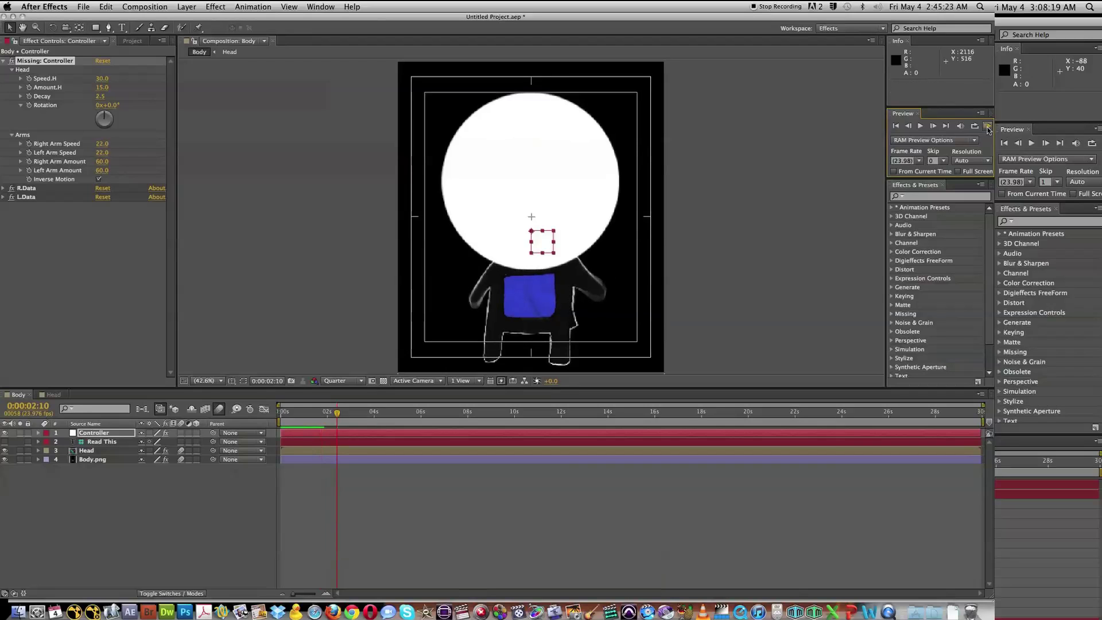
# - Turn Inverse Motion off, select the Head layer, and move to 0:00:01:23
pyautogui.click(99, 179)
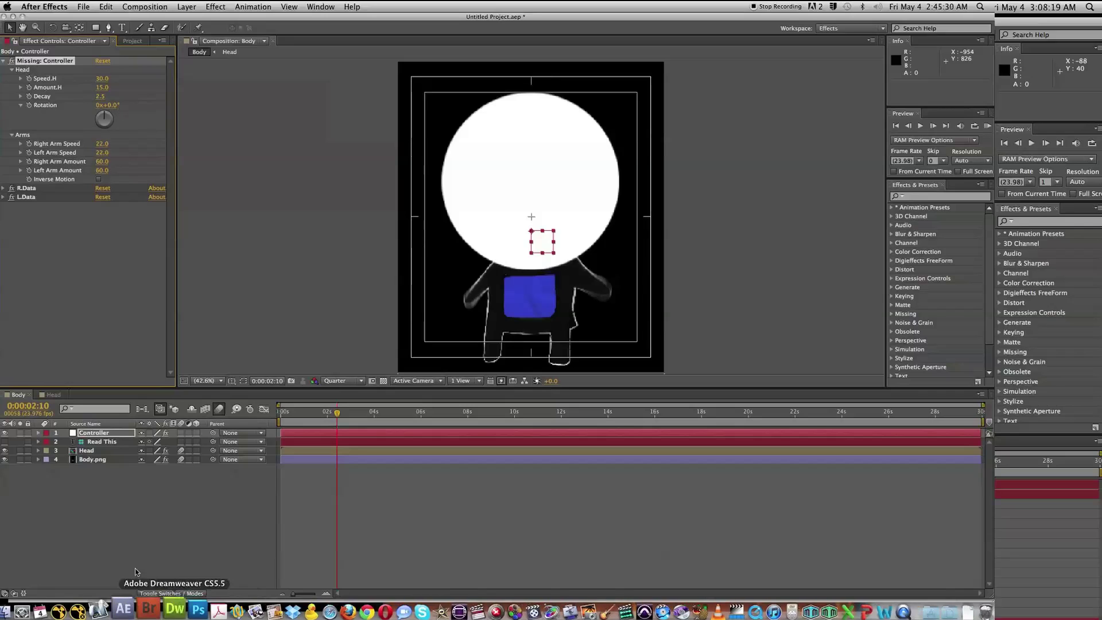
pyautogui.click(91, 451)
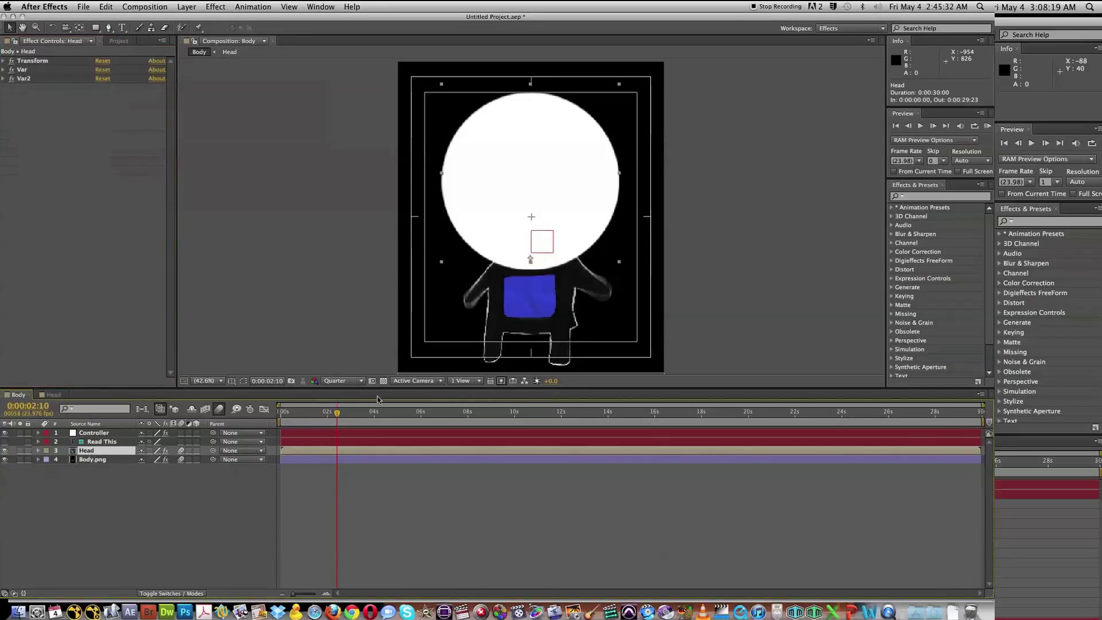
pyautogui.moveTo(338, 417)
pyautogui.mouseDown()
pyautogui.moveTo(313, 417)
pyautogui.moveTo(392, 417)
pyautogui.moveTo(327, 422)
pyautogui.mouseUp()
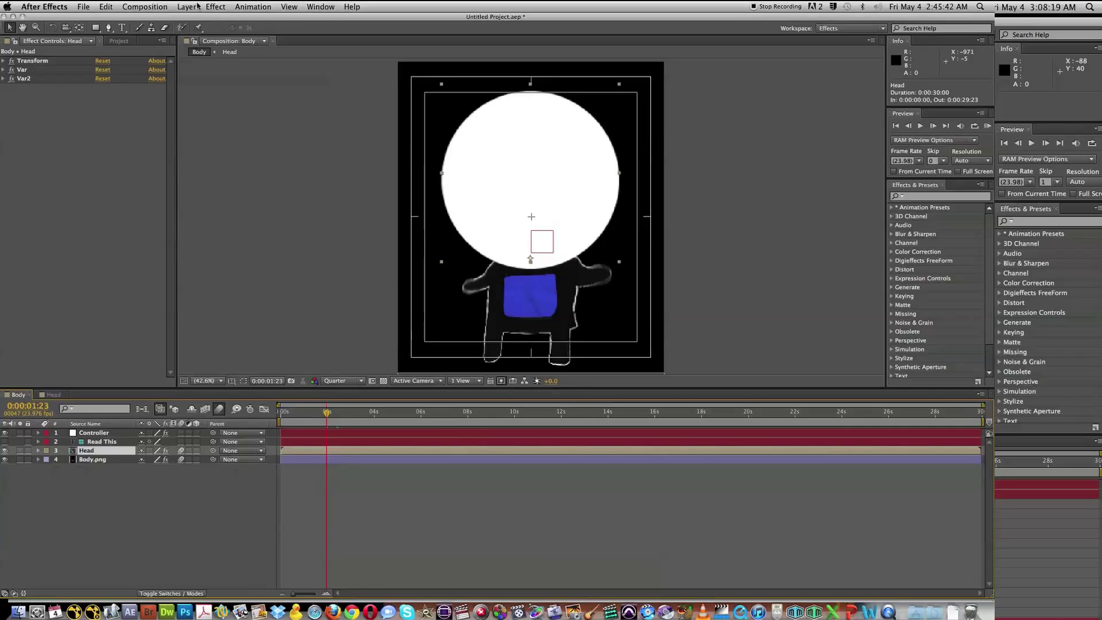
# - Add a nod marker to the Head layer at 0:00:01:23 with Layer > Add Marker
pyautogui.click(192, 6)
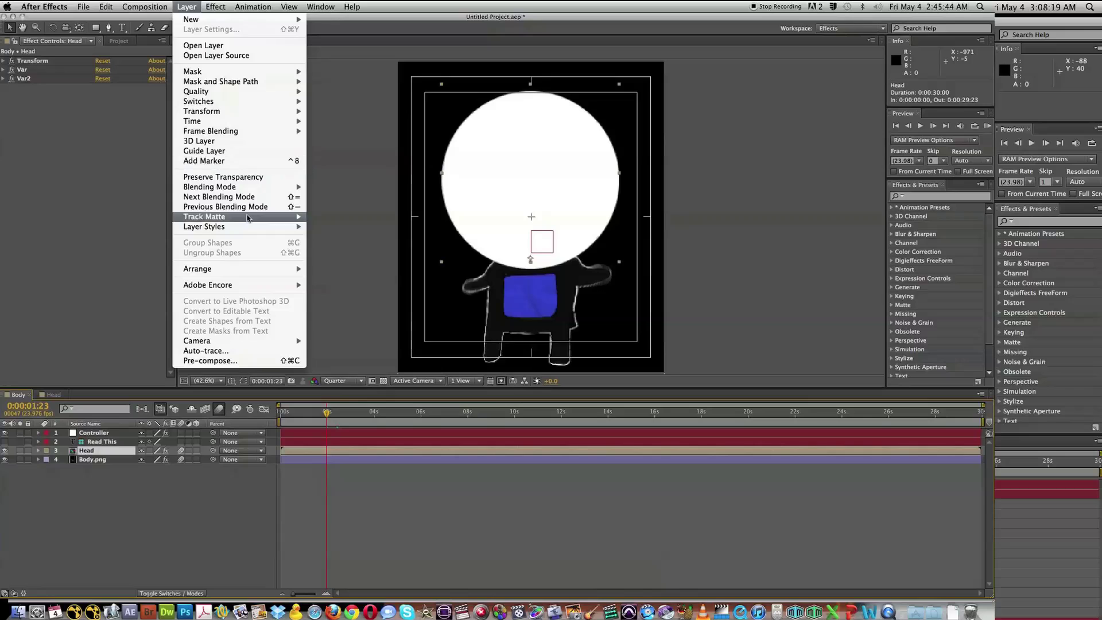
pyautogui.moveTo(245, 227)
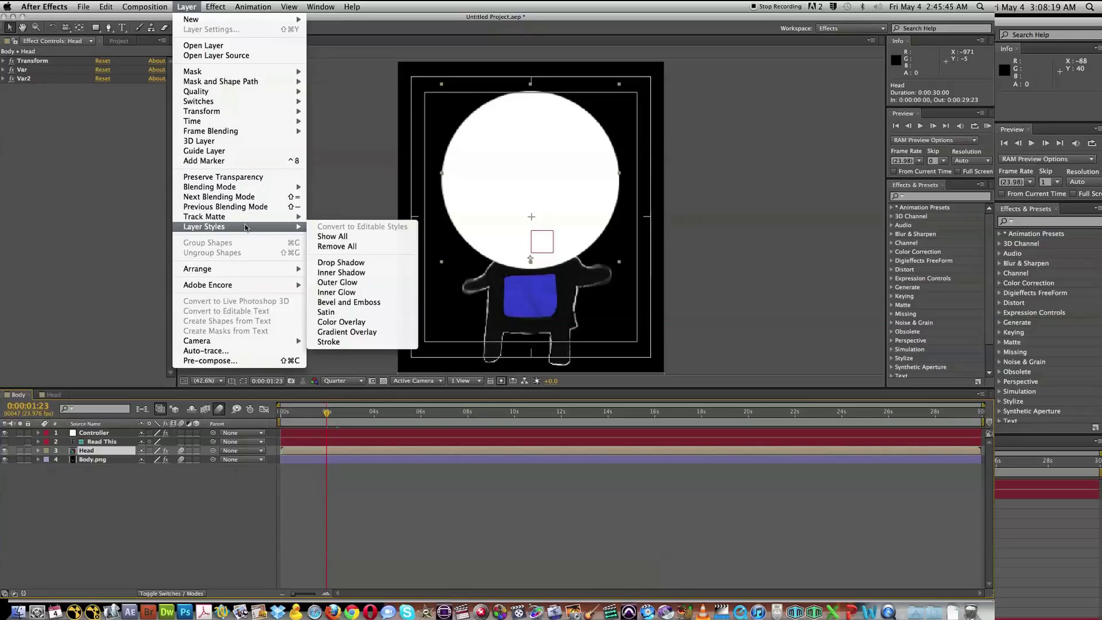
pyautogui.click(233, 162)
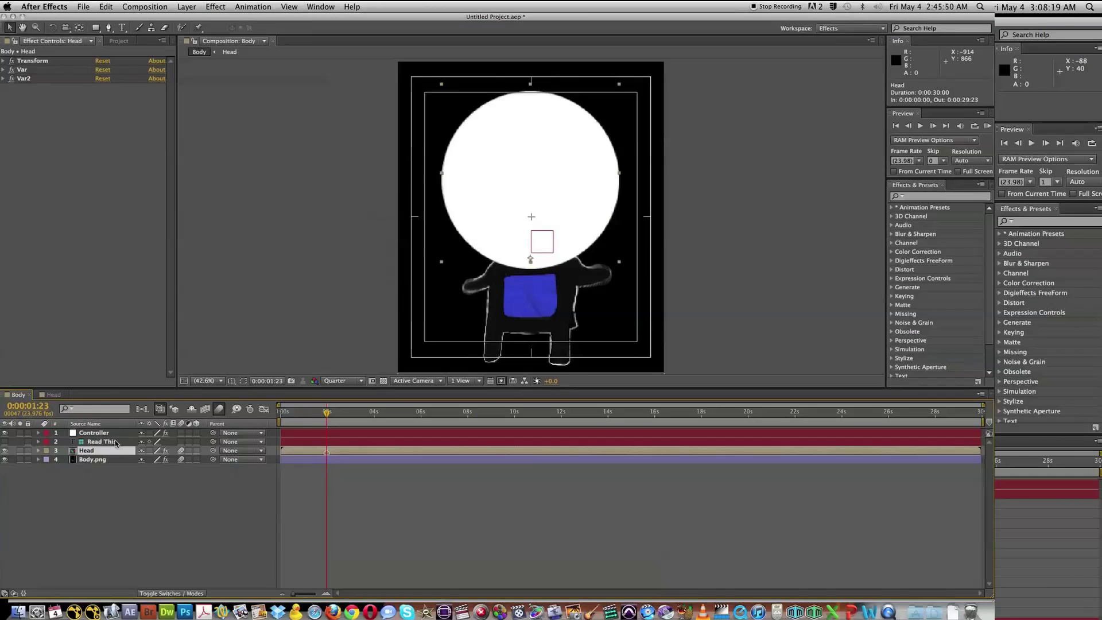
pyautogui.click(93, 432)
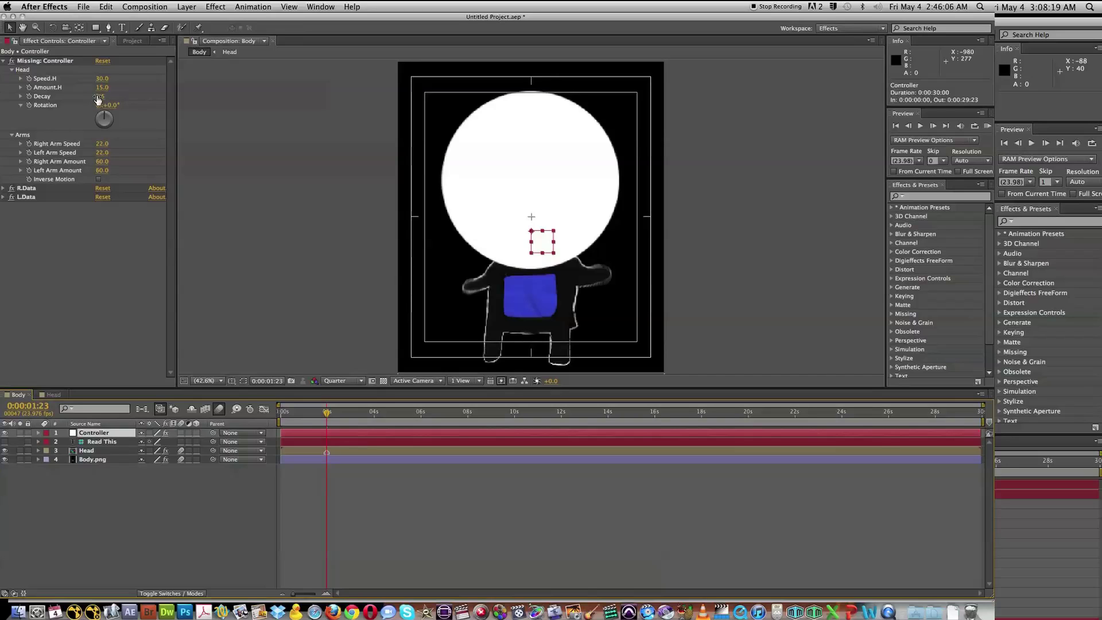
# - Start a RAM preview to check the head nod, then stop it
pyautogui.click(987, 126)
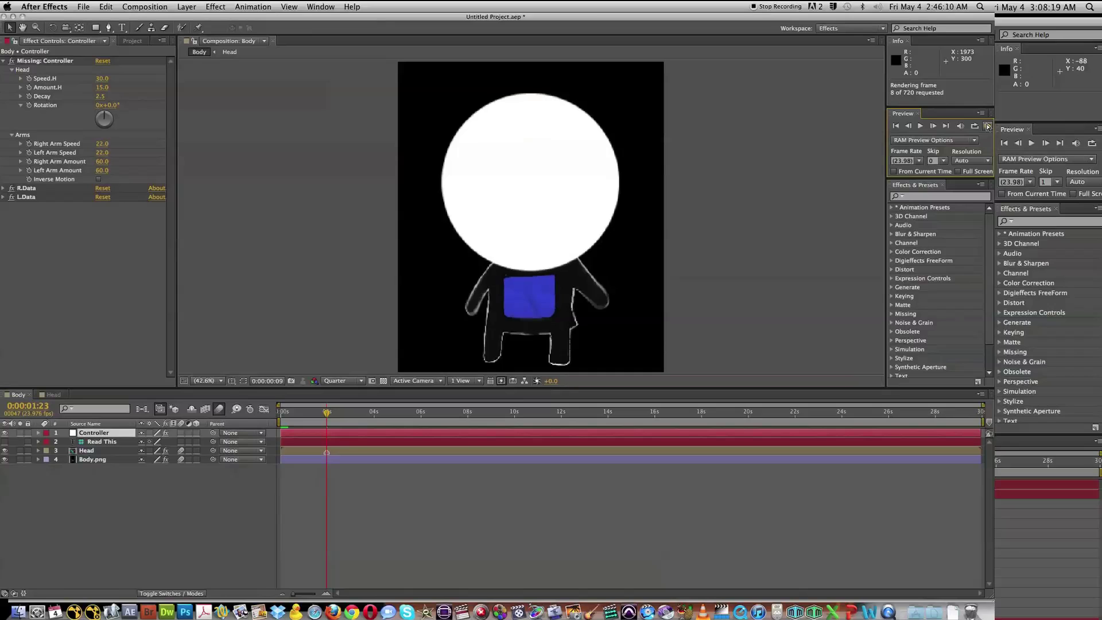
pyautogui.click(987, 125)
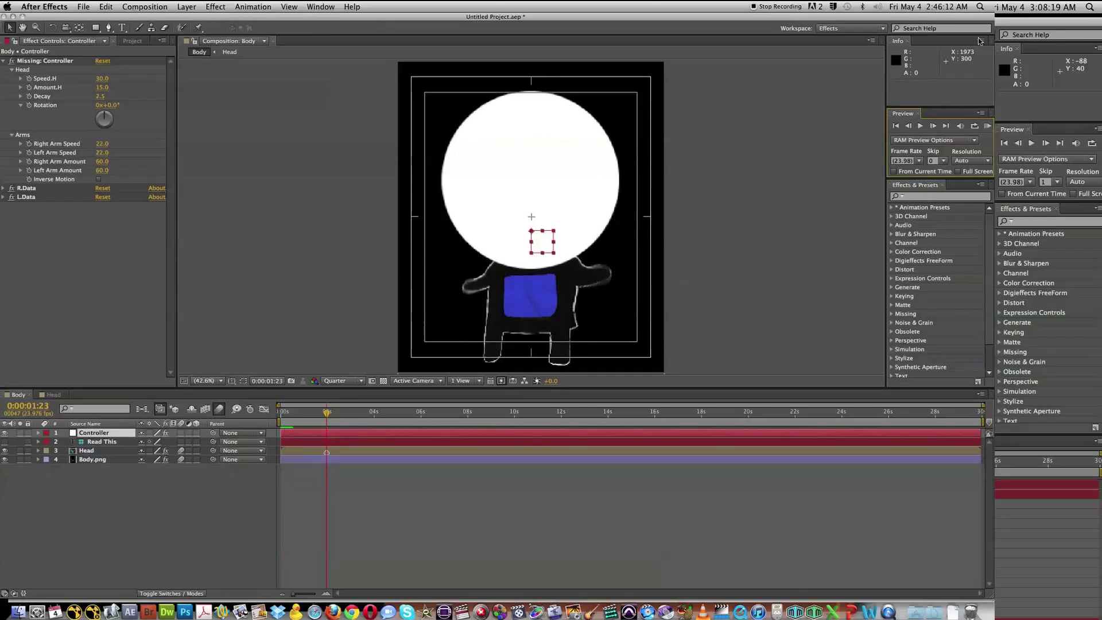
# - Set Right and Left Arm Speed to 0, then preview the head nod on its own
pyautogui.click(102, 144)
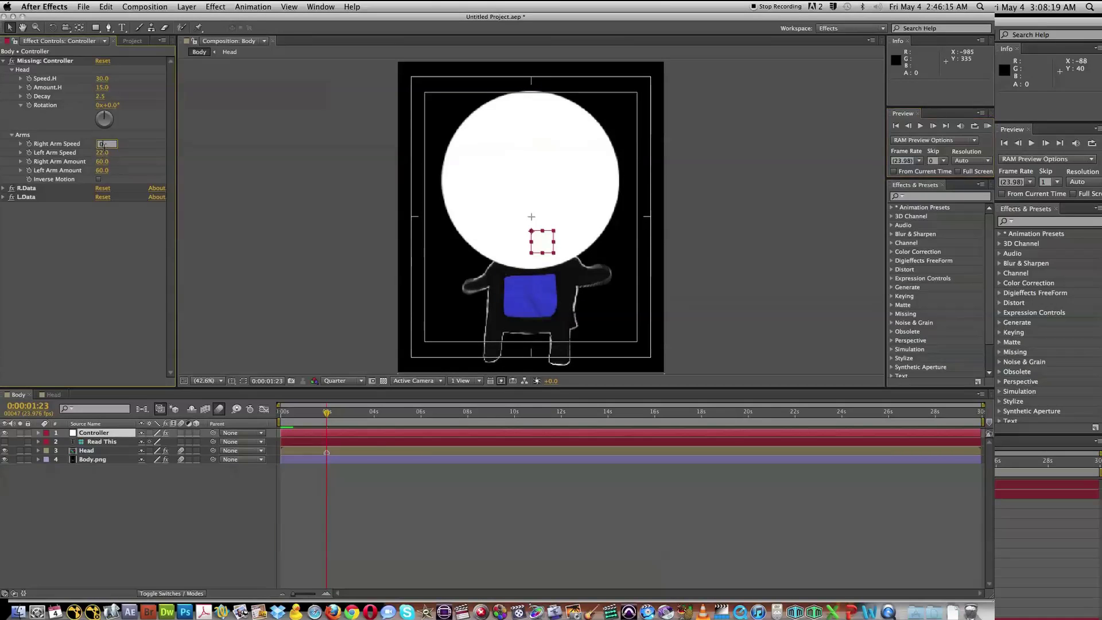
pyautogui.write('0')
pyautogui.press('Tab')
pyautogui.write('0')
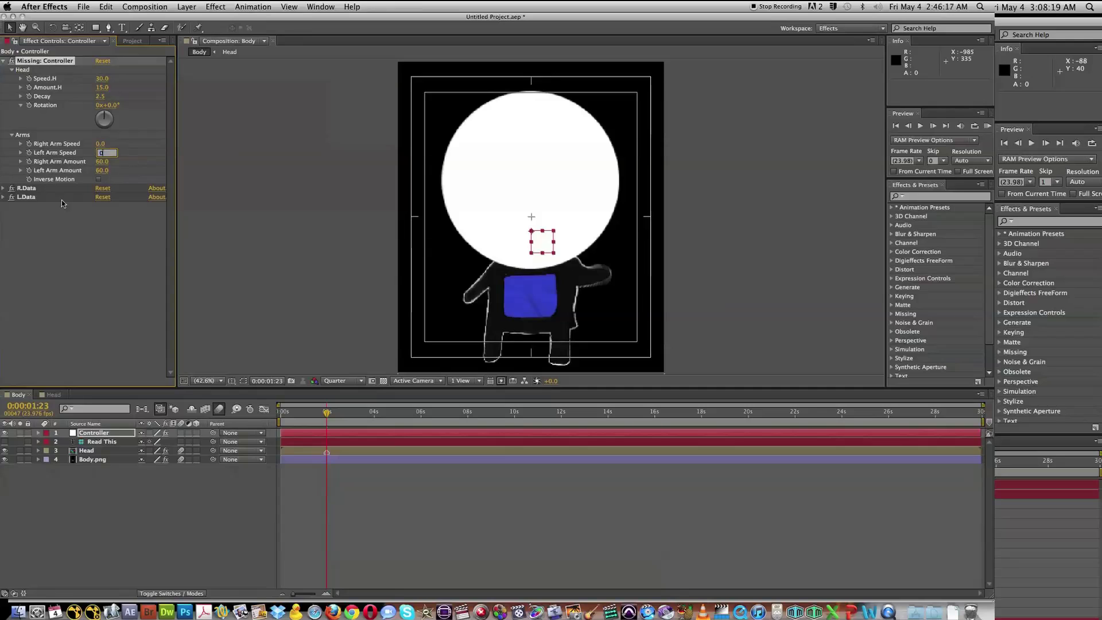
pyautogui.click(135, 252)
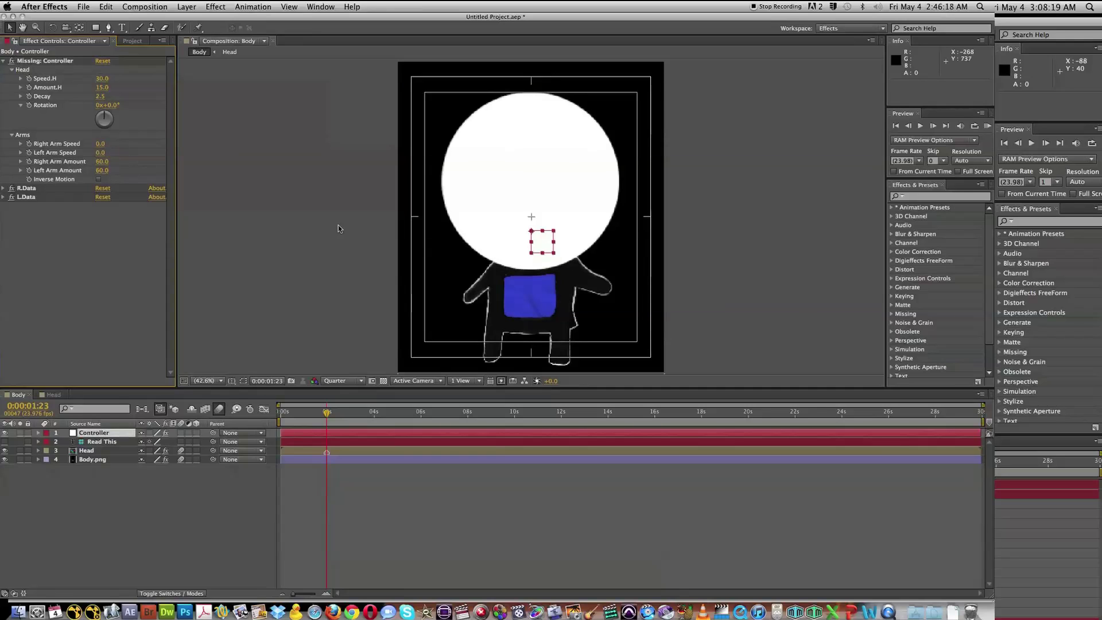
pyautogui.click(987, 126)
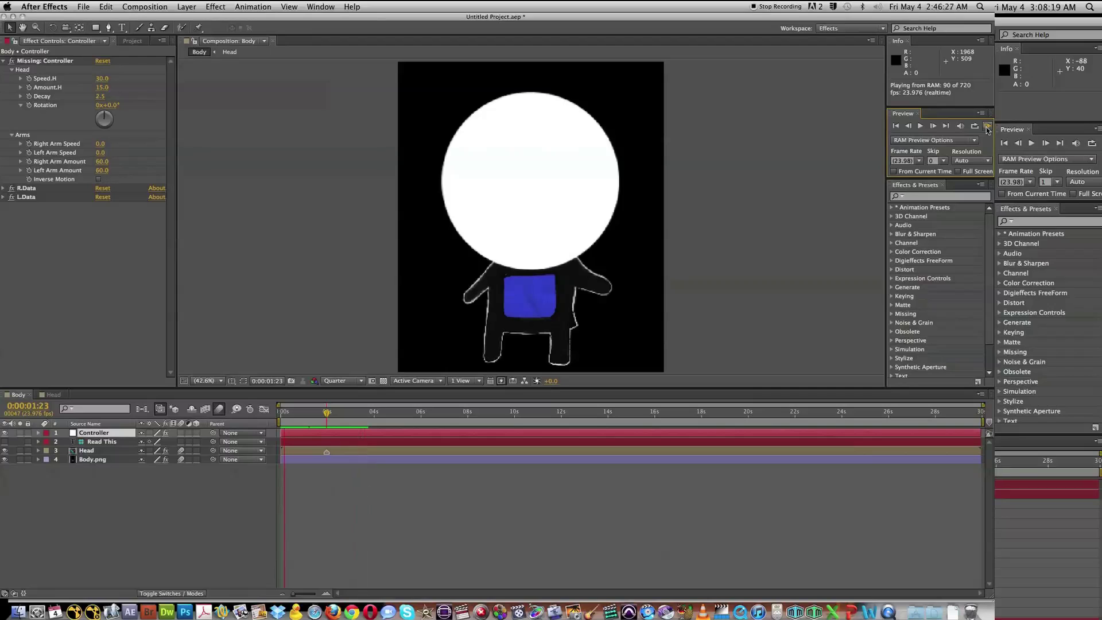
pyautogui.click(788, 361)
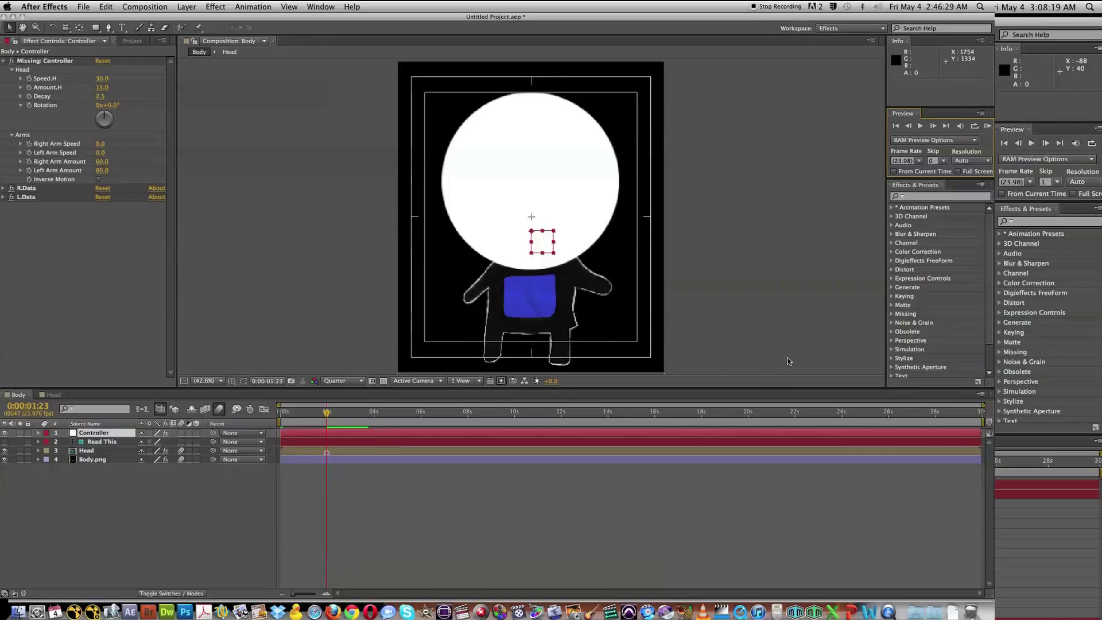
# - Add a second nod marker at 0:00:00:16 on the Head layer and preview it
pyautogui.click(296, 421)
pyautogui.click(185, 6)
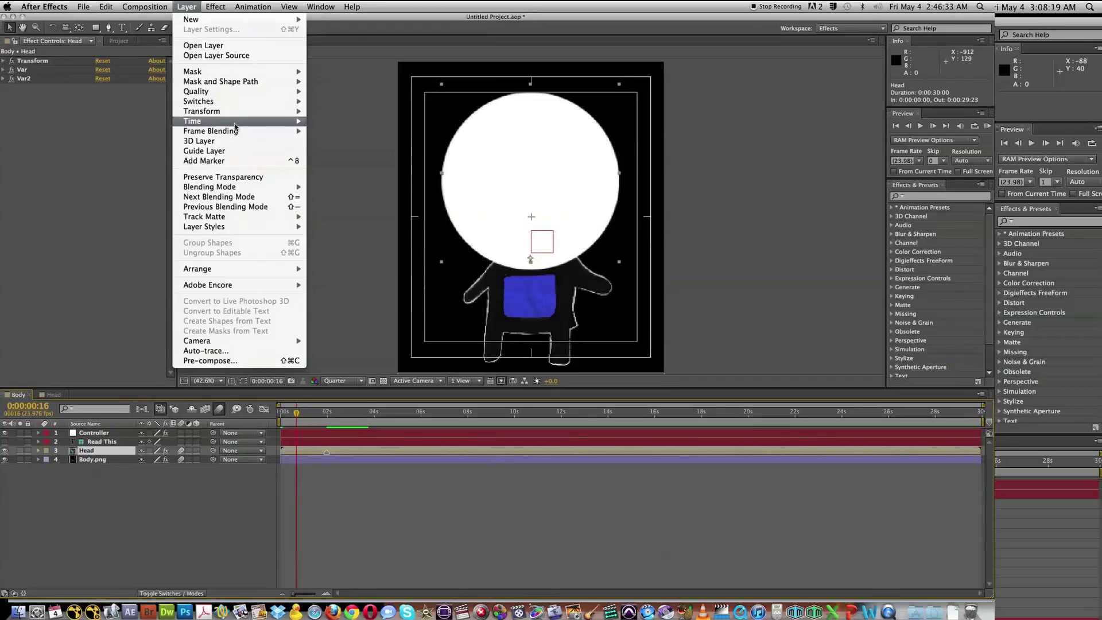
pyautogui.click(244, 161)
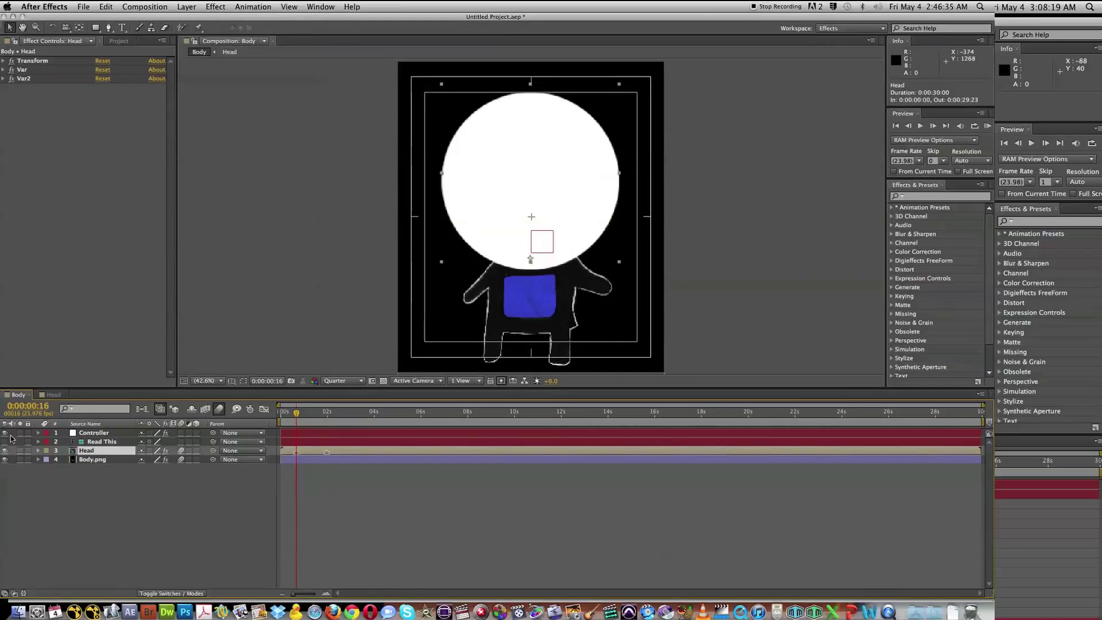
pyautogui.click(987, 126)
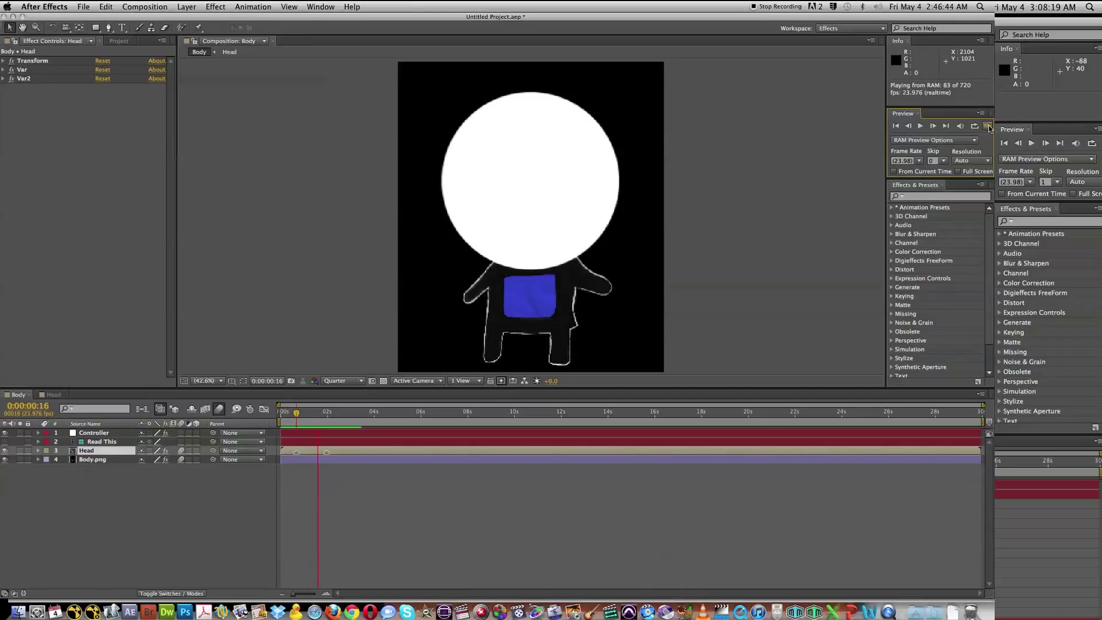
pyautogui.click(95, 432)
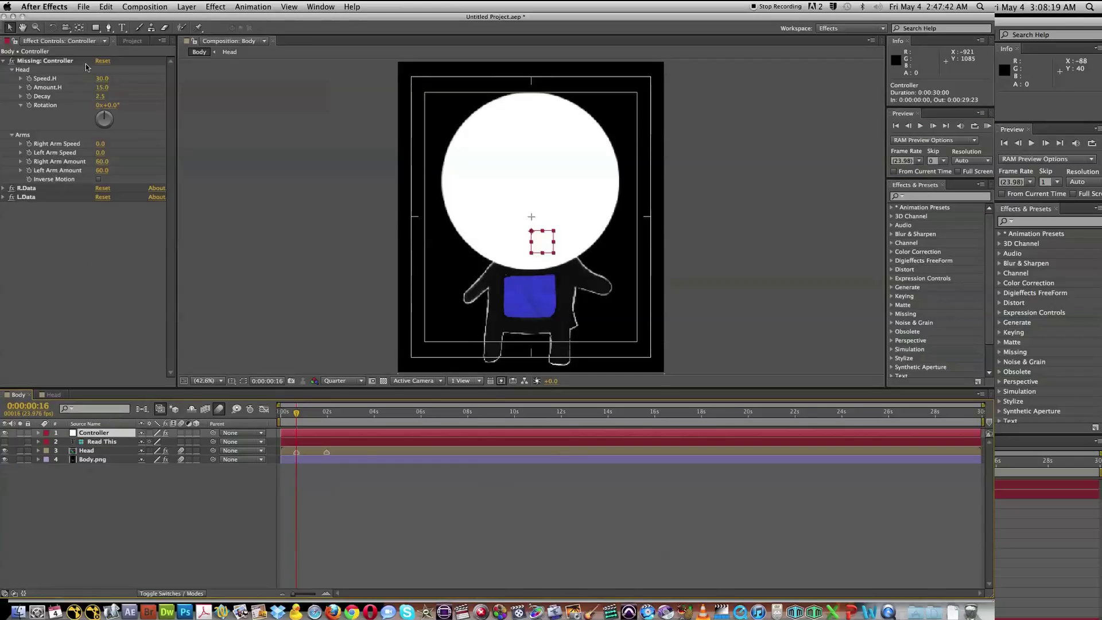
# - Set the Controller's head nodding Amount.H to 35 and run a preview to check it
pyautogui.click(40, 76)
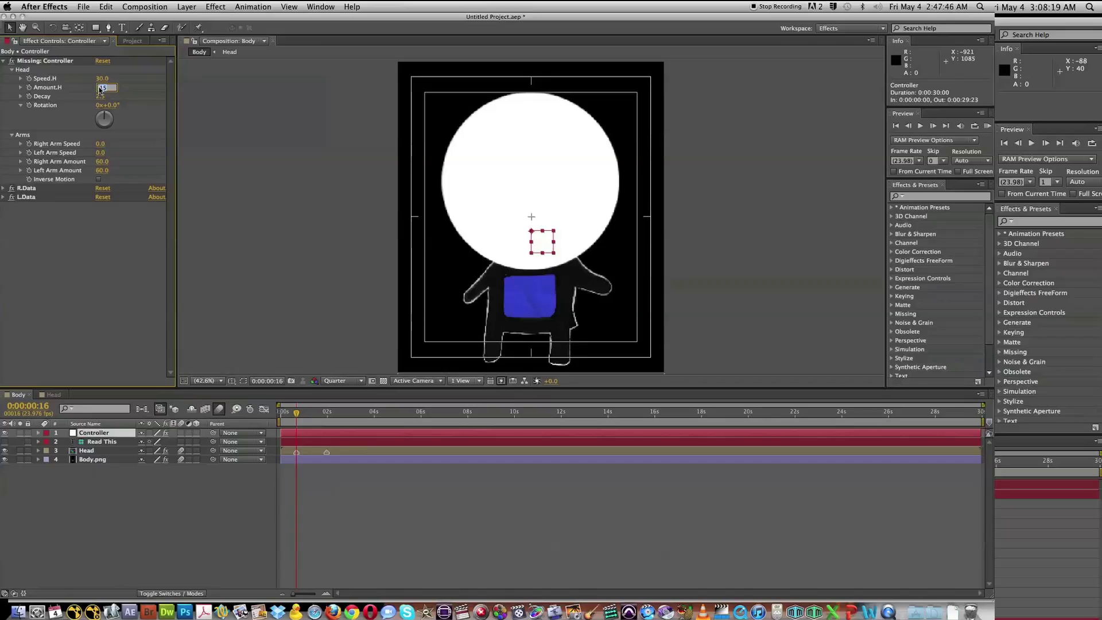
pyautogui.write('35')
pyautogui.press('Return')
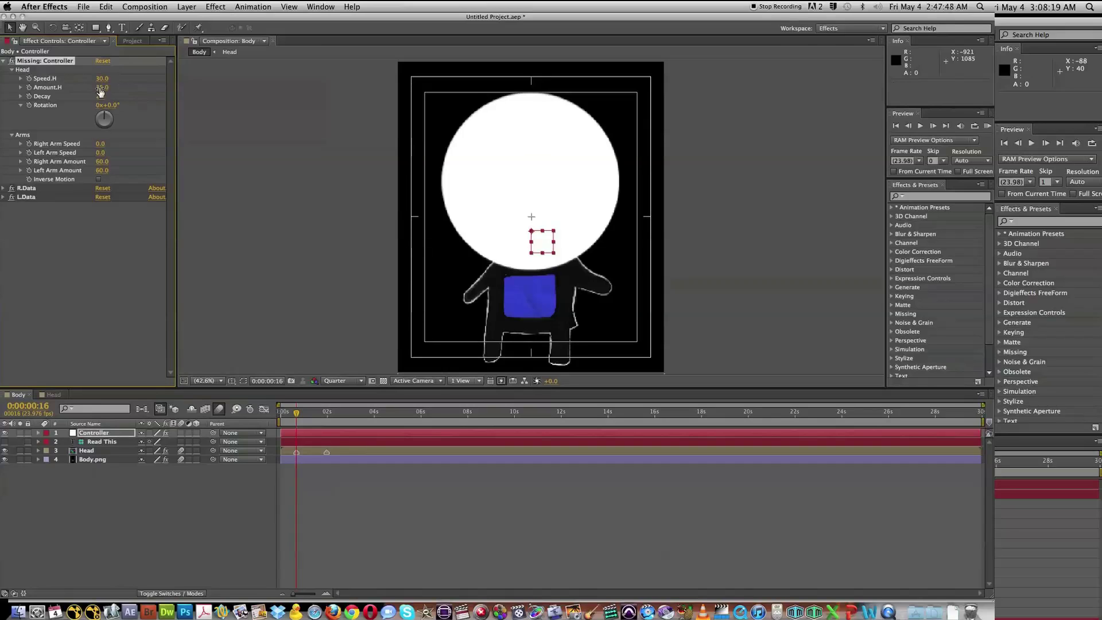
pyautogui.click(987, 127)
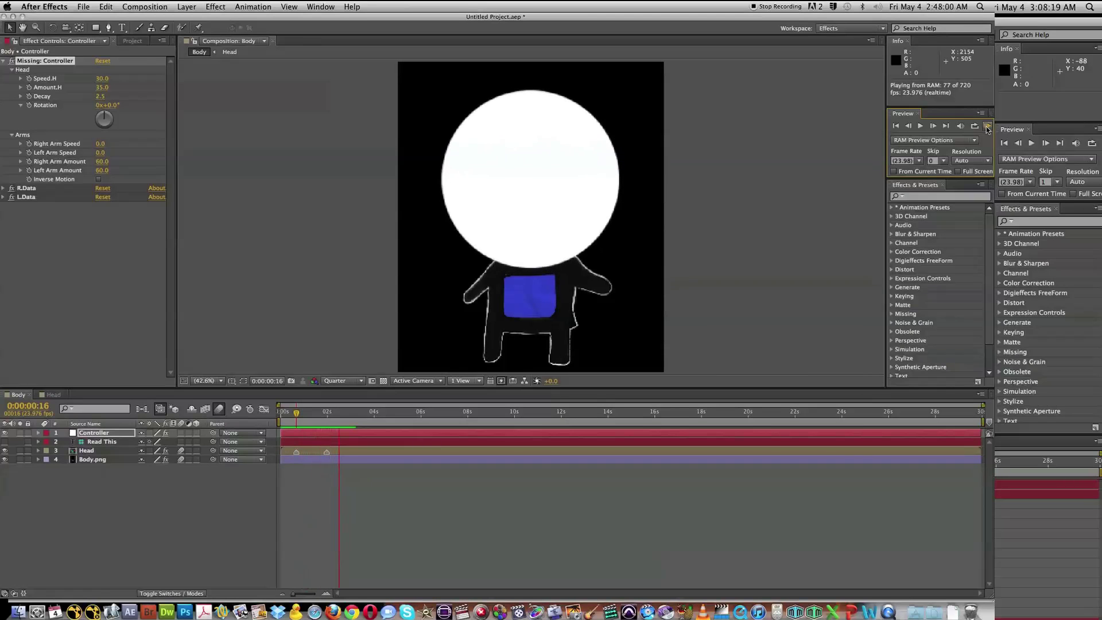
pyautogui.click(987, 127)
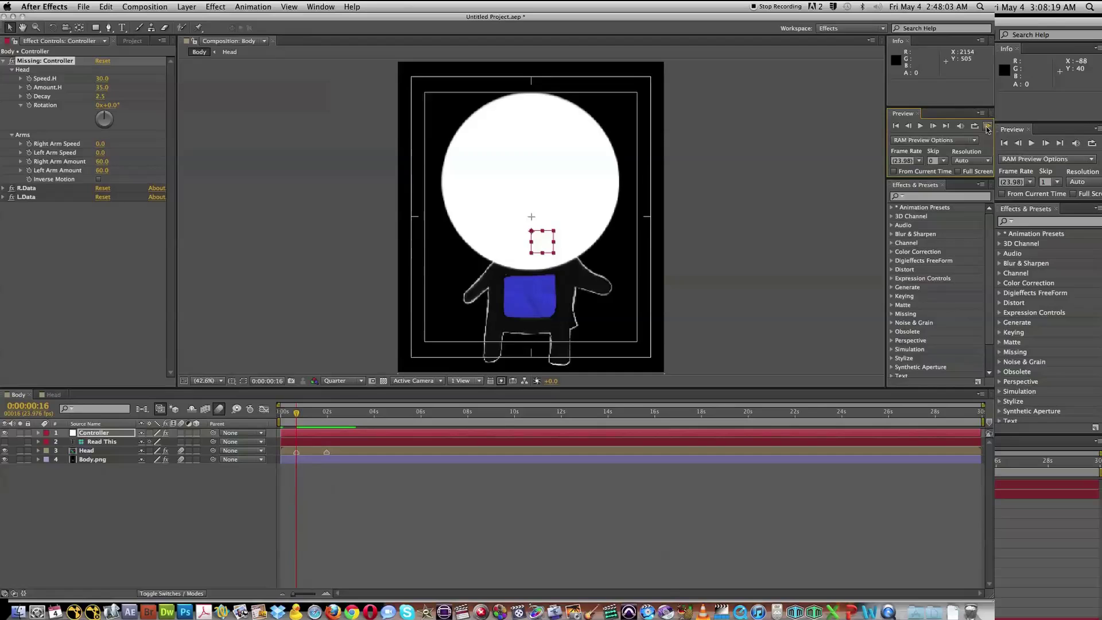
# - Switch to the Head composition and import the face JPEG from Downloads into the Project panel
pyautogui.click(53, 395)
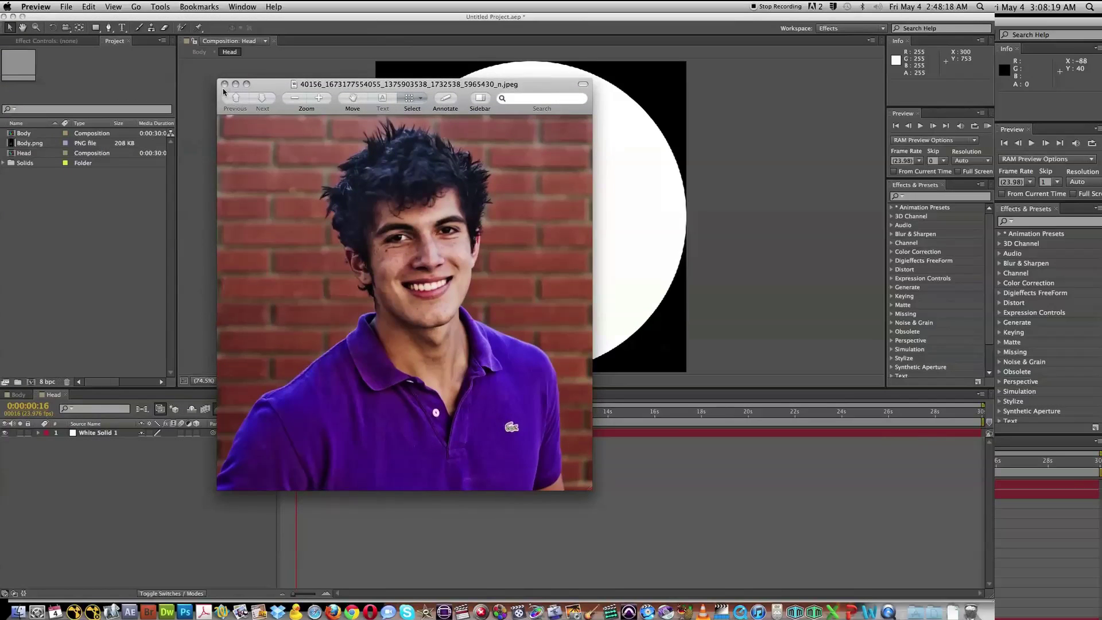
pyautogui.click(224, 84)
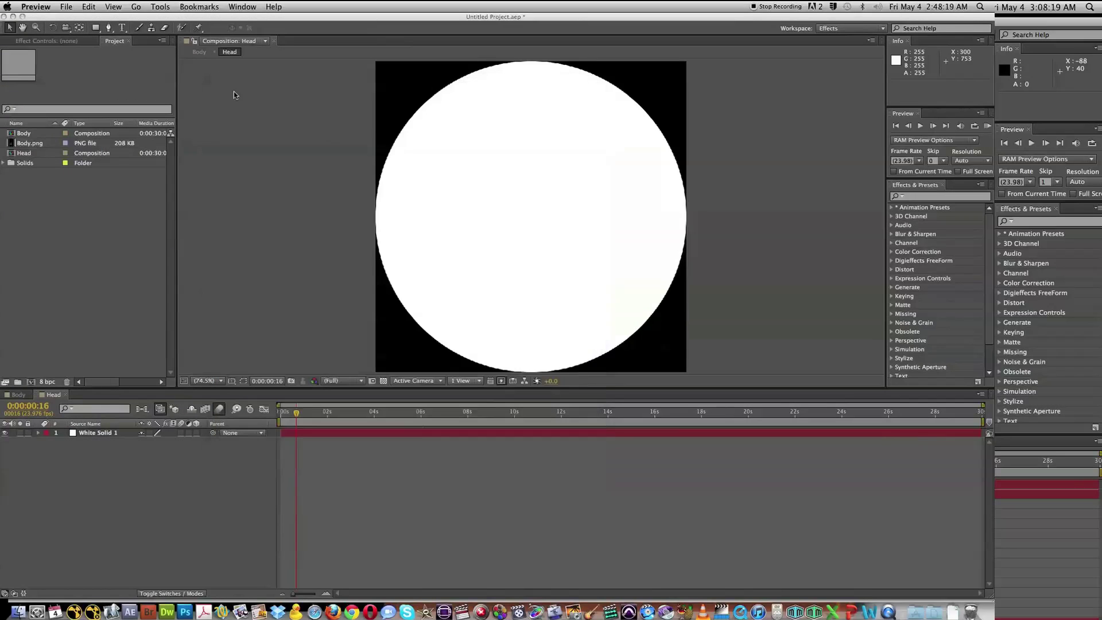
pyautogui.click(950, 611)
pyautogui.moveTo(946, 571); pyautogui.dragTo(98, 289)
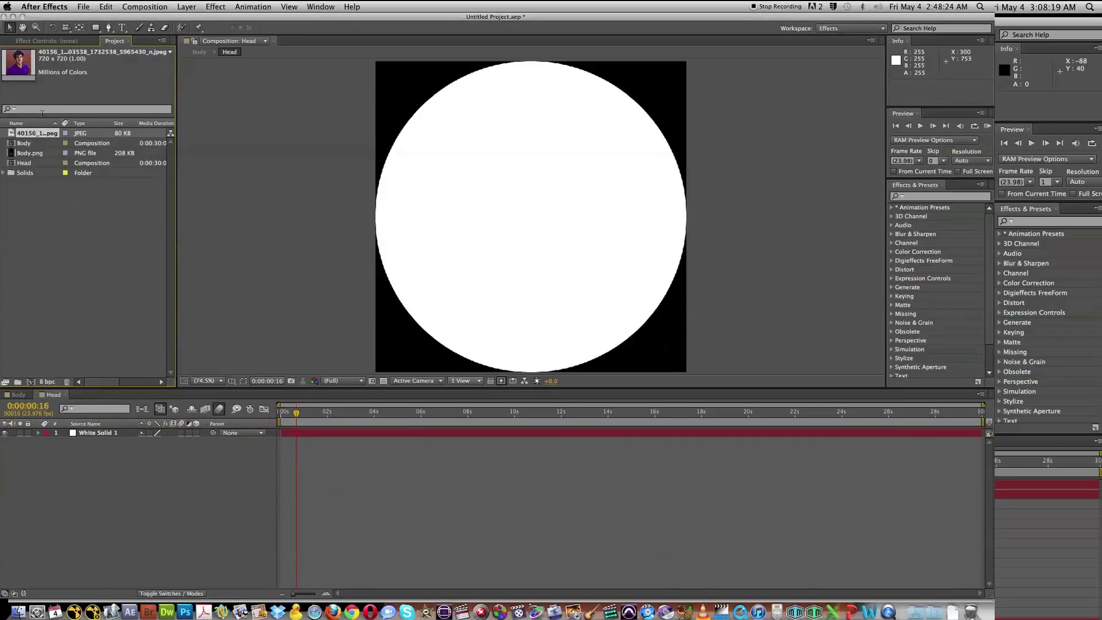
# - Add the face photo as a layer in Head and move it slightly lower
pyautogui.moveTo(39, 134); pyautogui.dragTo(114, 434)
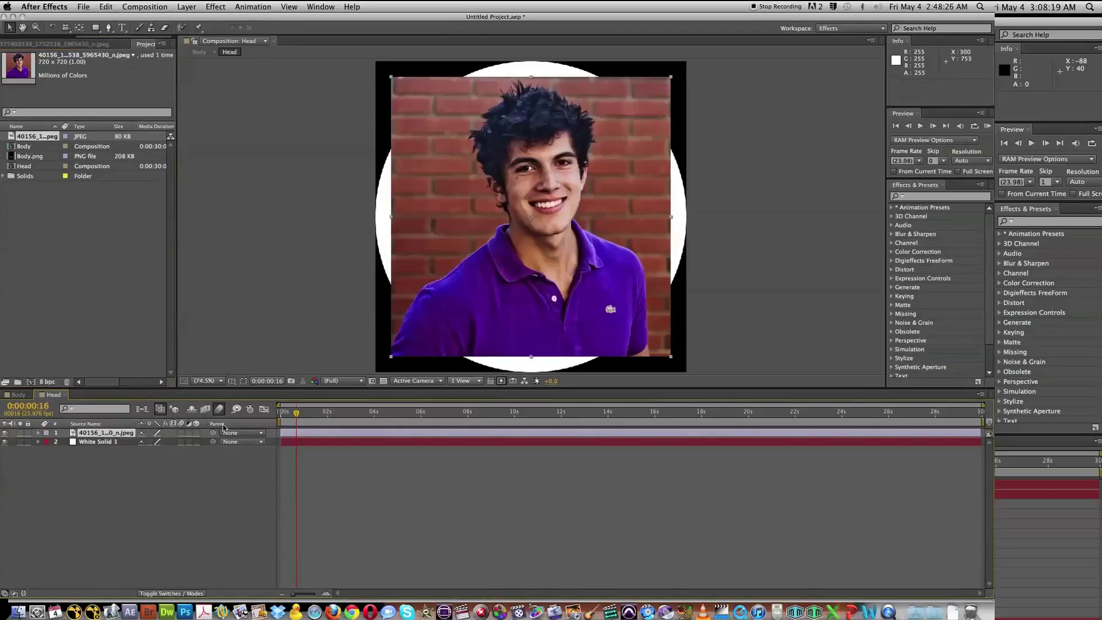
pyautogui.click(609, 202)
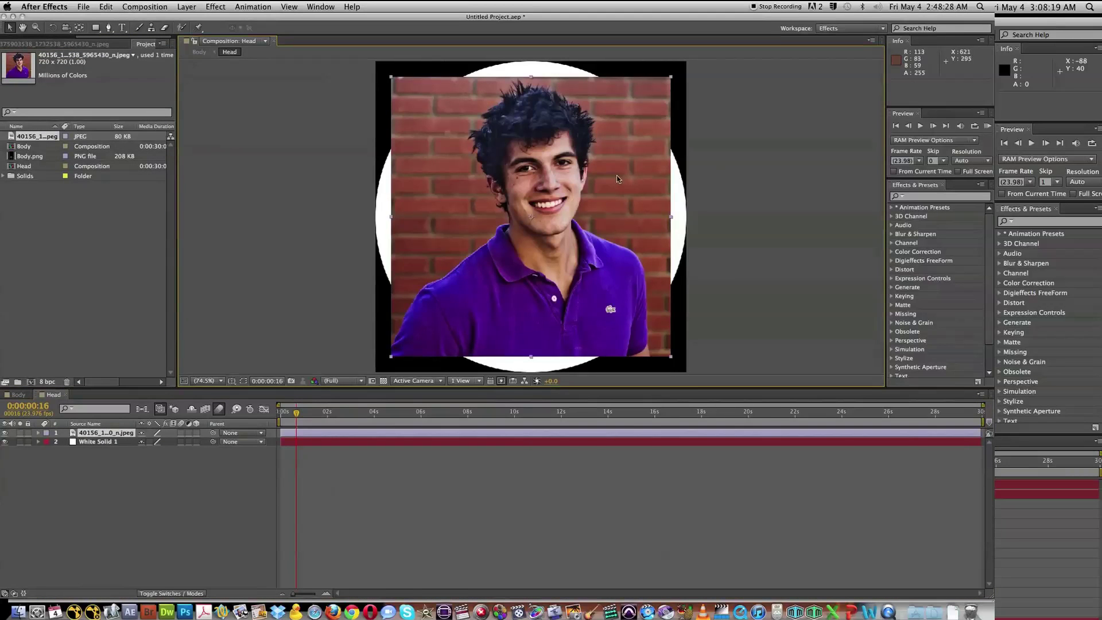
pyautogui.moveTo(565, 234); pyautogui.dragTo(568, 256)
# - Show the Title/Action Safe guides, scale the photo to 140% and move it down
pyautogui.click(231, 380)
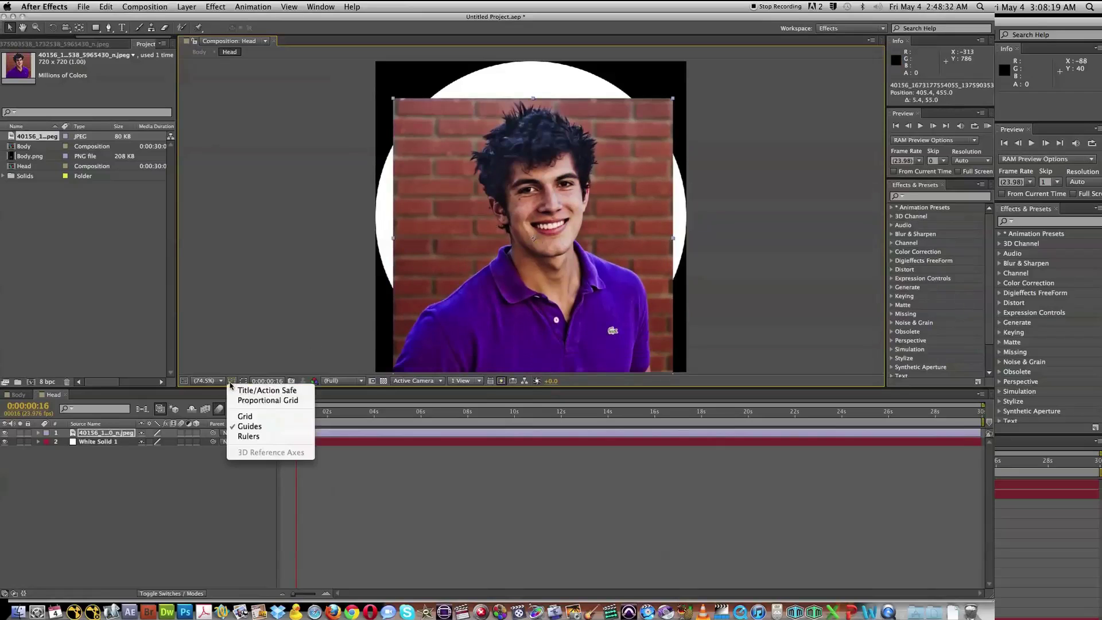
pyautogui.click(253, 389)
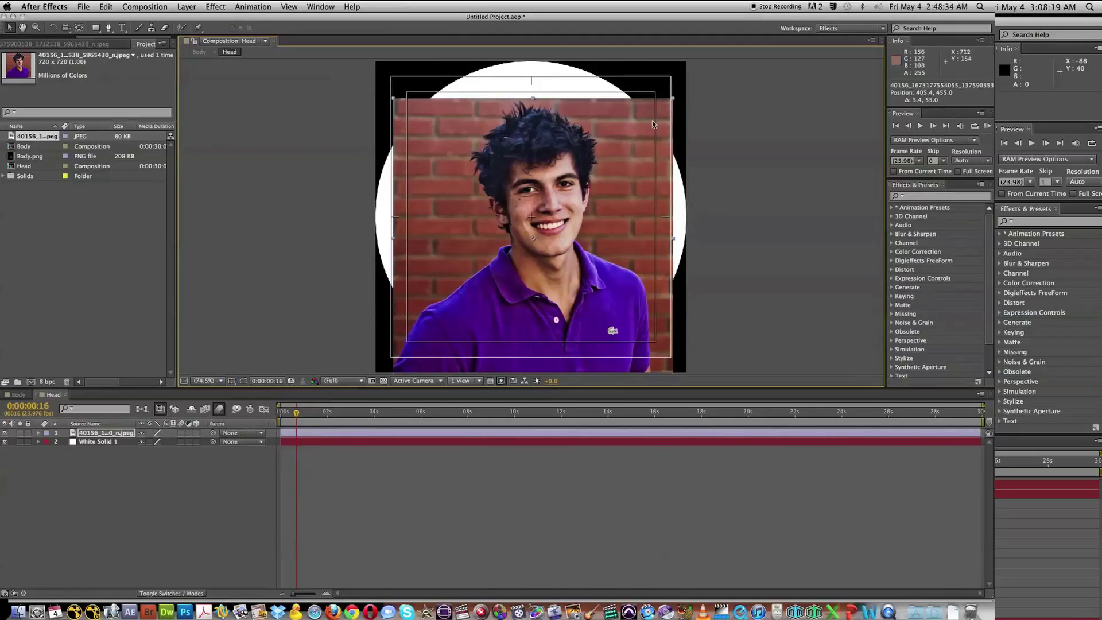
pyautogui.moveTo(393, 98); pyautogui.dragTo(190, 46)
pyautogui.moveTo(606, 167); pyautogui.dragTo(608, 251)
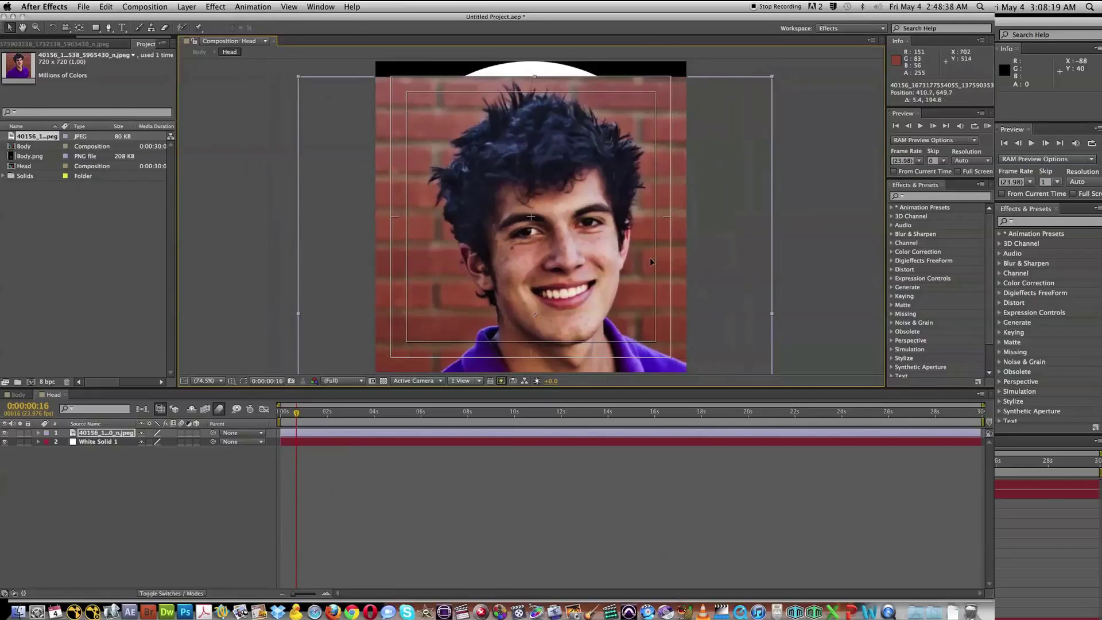
# - Tilt the photo to about 7.9° and nudge it so the face fills the frame
pyautogui.press('w')
pyautogui.moveTo(772, 78); pyautogui.dragTo(807, 98)
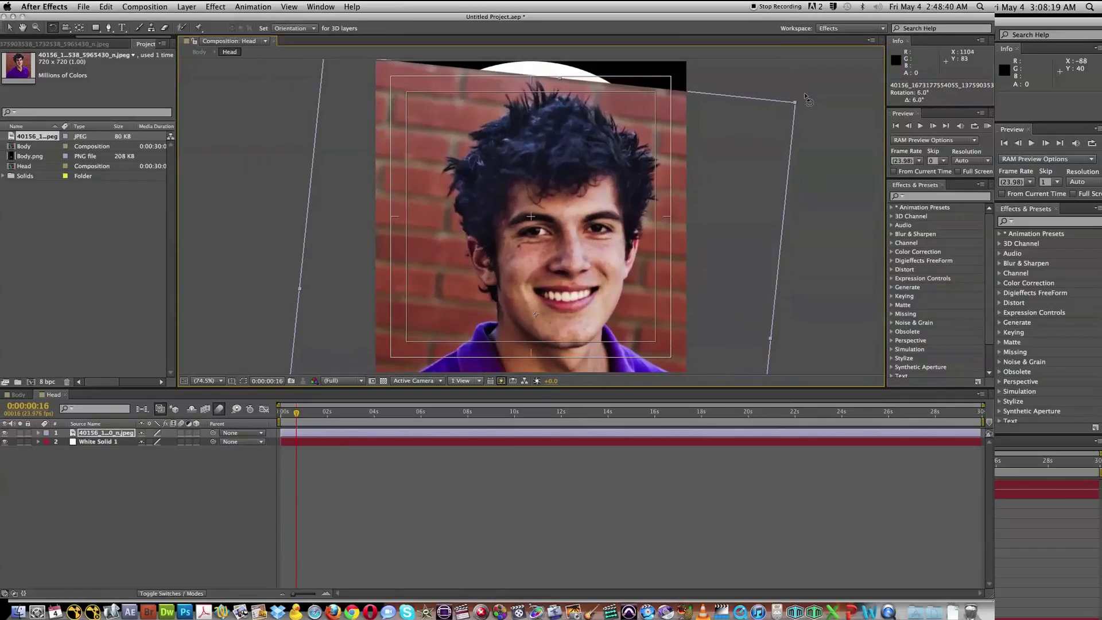
pyautogui.press('v')
pyautogui.moveTo(732, 225); pyautogui.dragTo(697, 198)
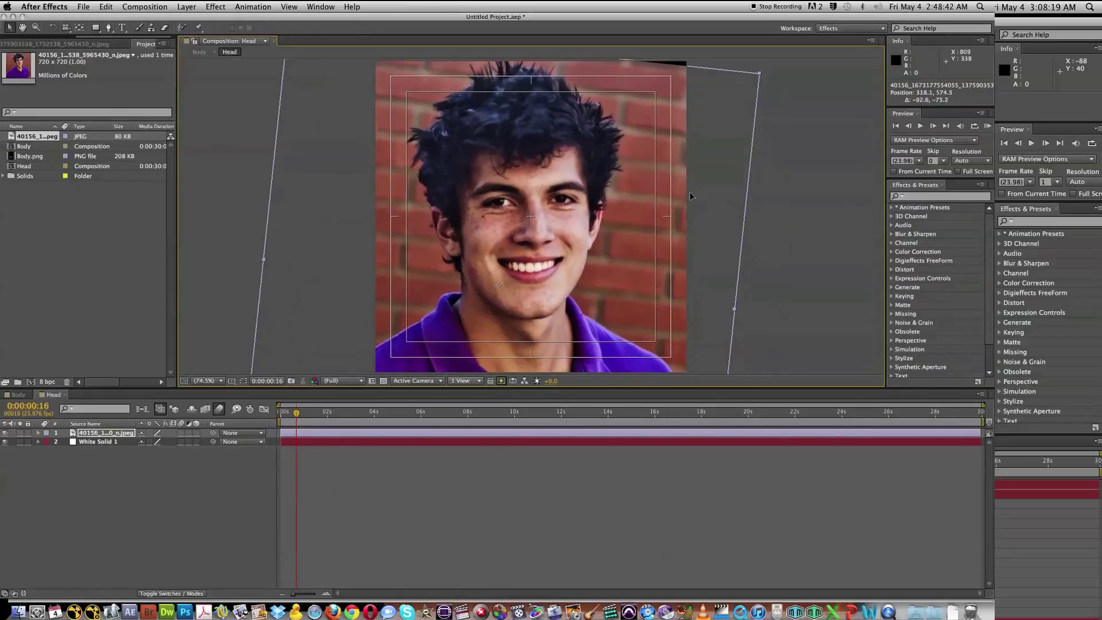
pyautogui.press('w')
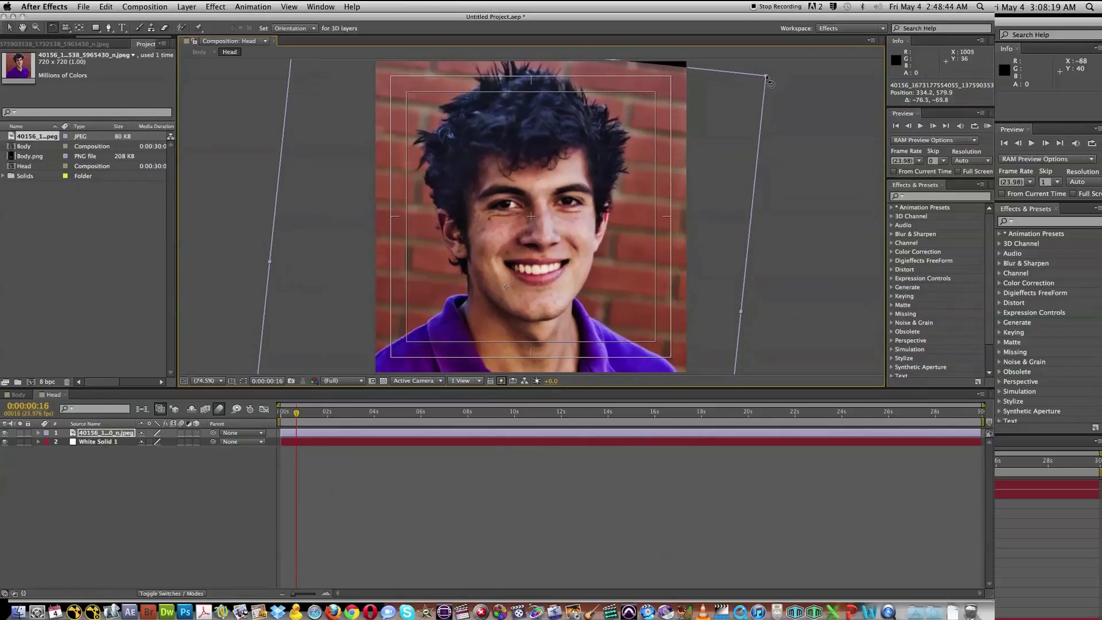
pyautogui.moveTo(772, 83); pyautogui.dragTo(782, 86)
pyautogui.press('v')
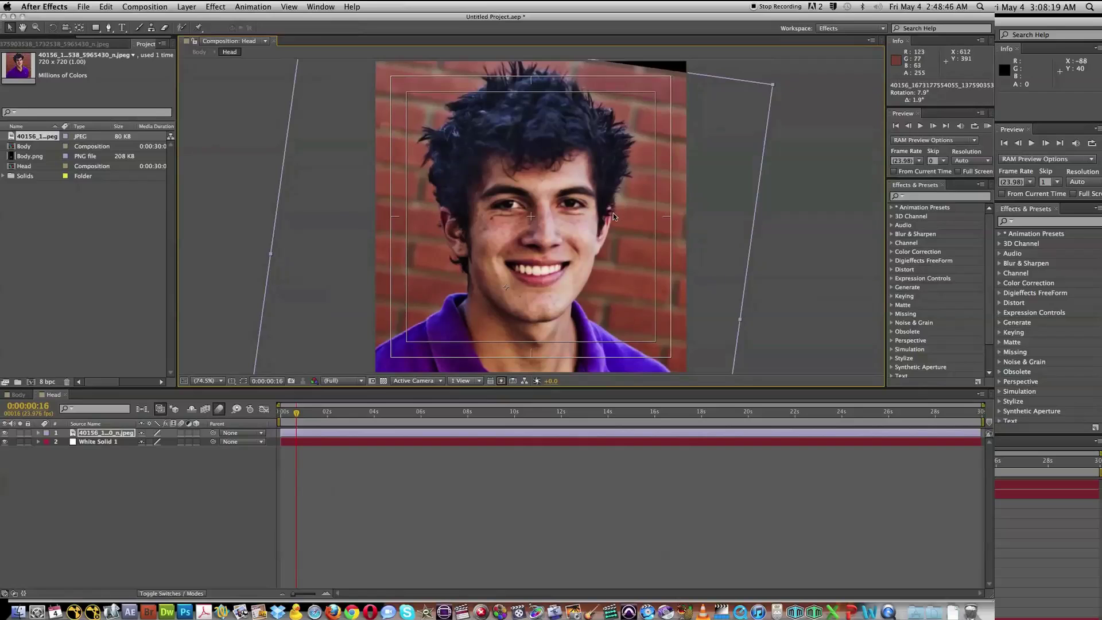
pyautogui.moveTo(610, 215); pyautogui.dragTo(609, 204)
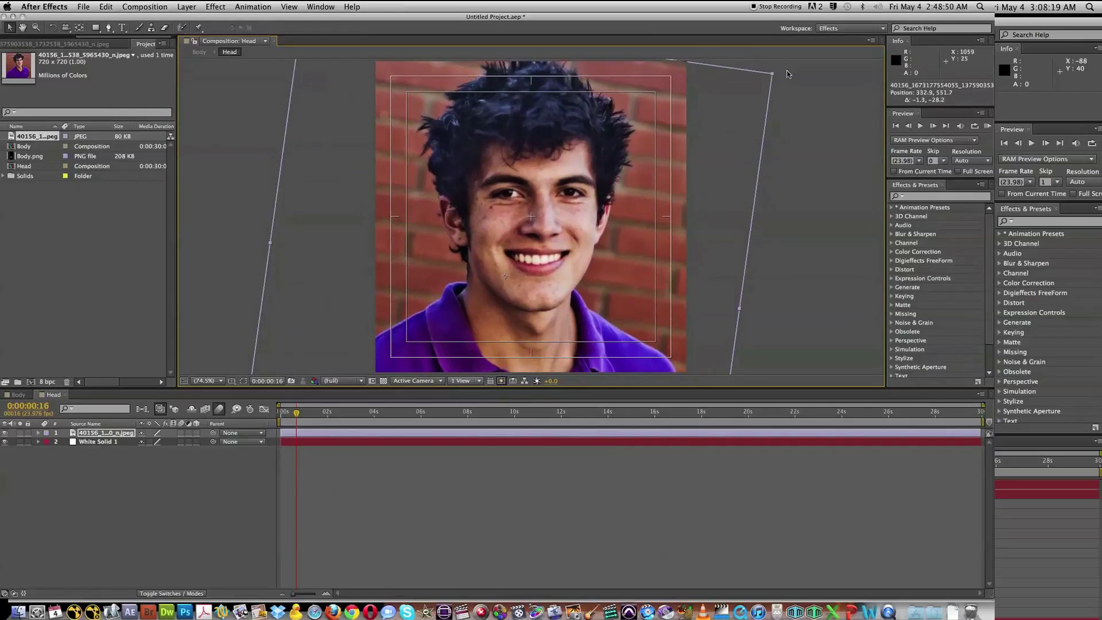
pyautogui.moveTo(772, 77); pyautogui.dragTo(731, 165)
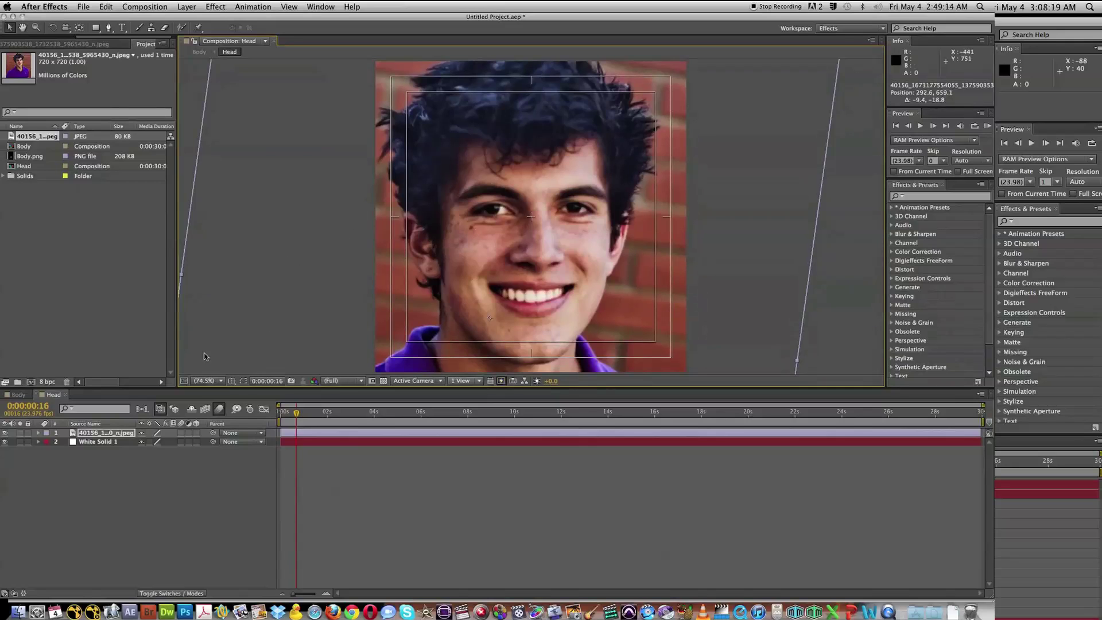
# - Create a solid coloured with the skin tone sampled from the face, then hide it
pyautogui.press('super+y')
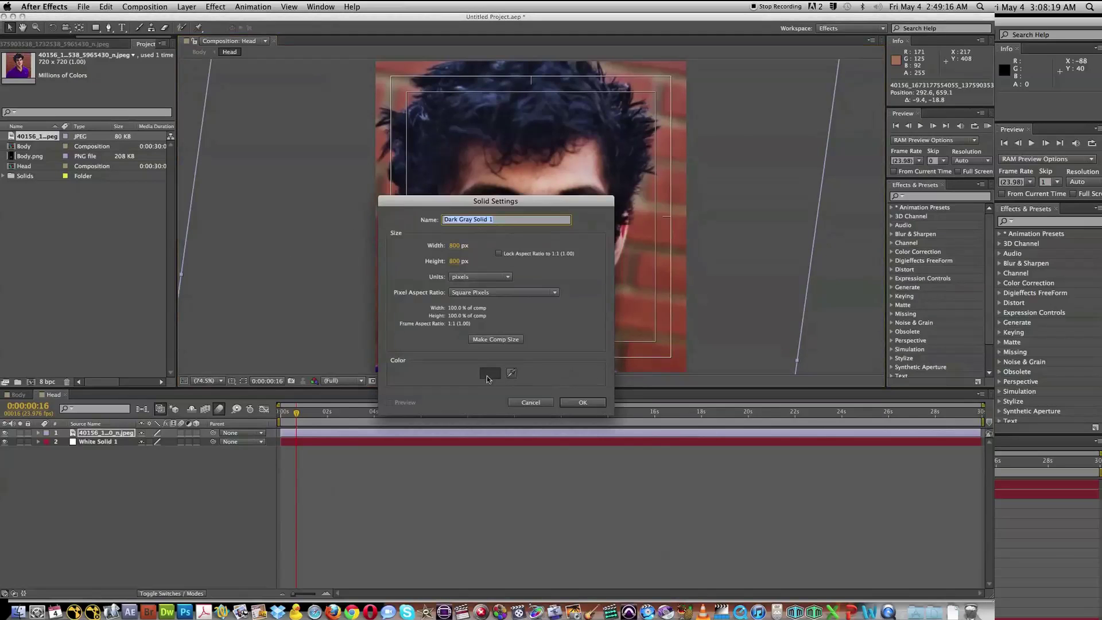
pyautogui.moveTo(561, 199); pyautogui.dragTo(347, 125)
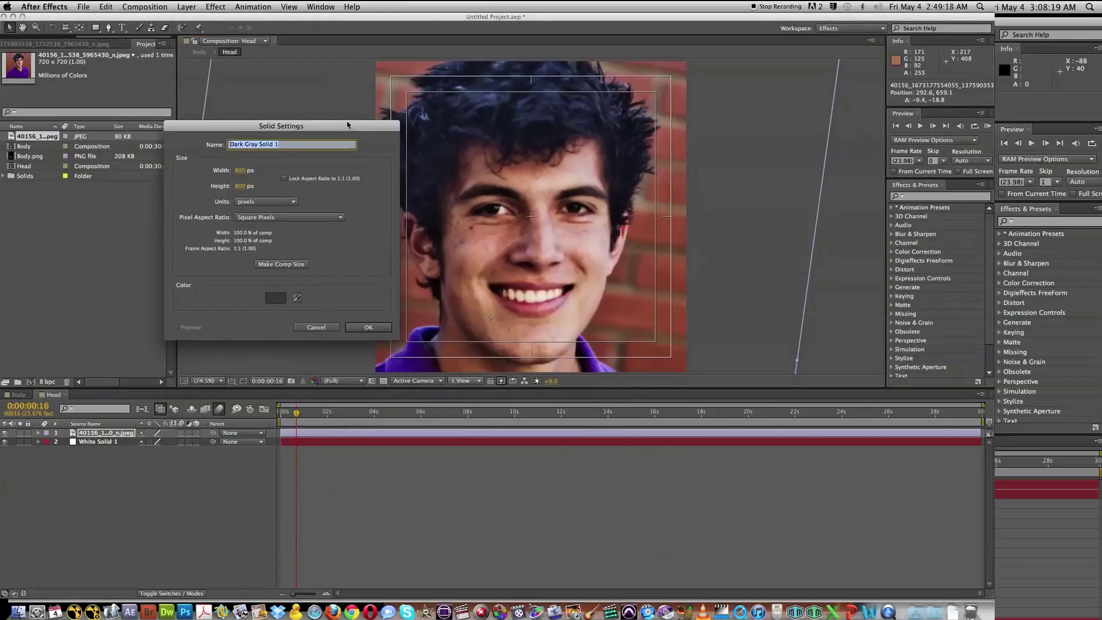
pyautogui.click(298, 297)
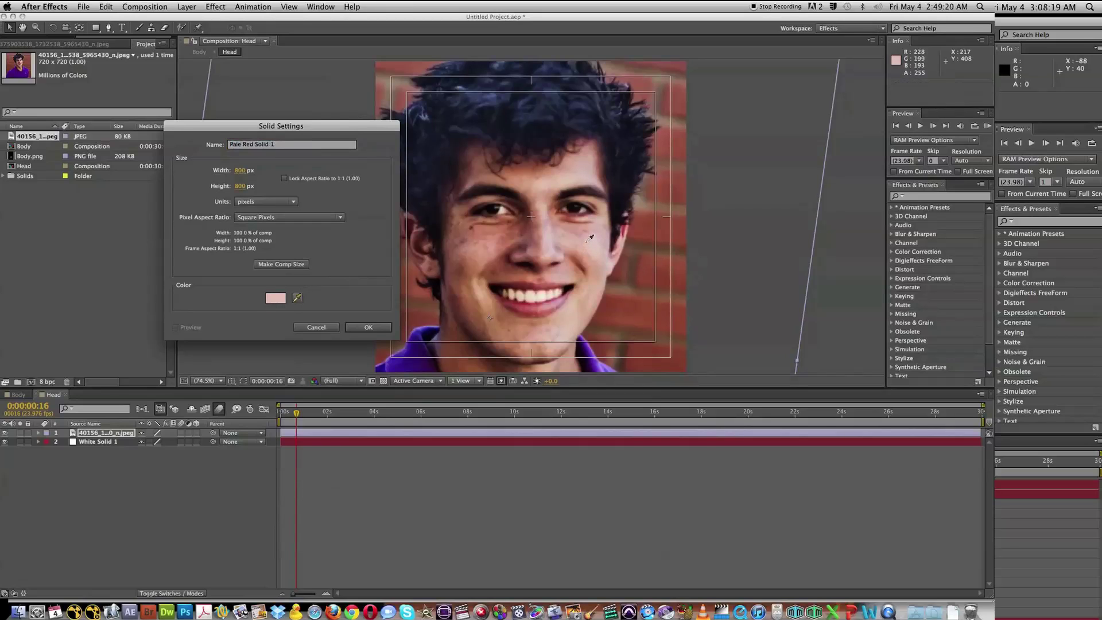
pyautogui.click(490, 231)
pyautogui.press('Return')
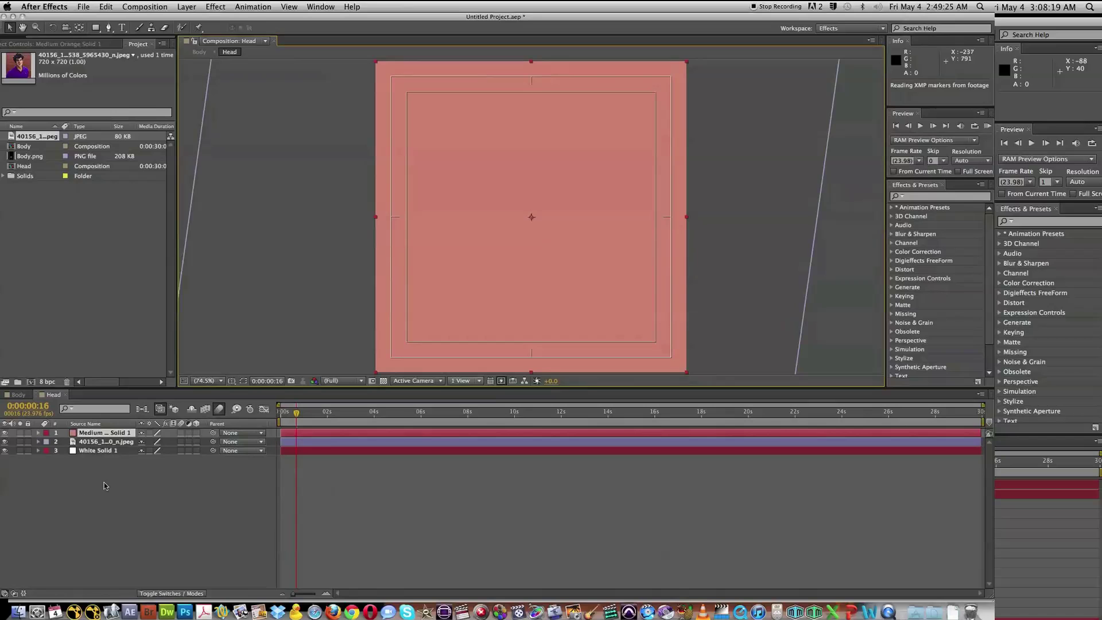
pyautogui.click(5, 433)
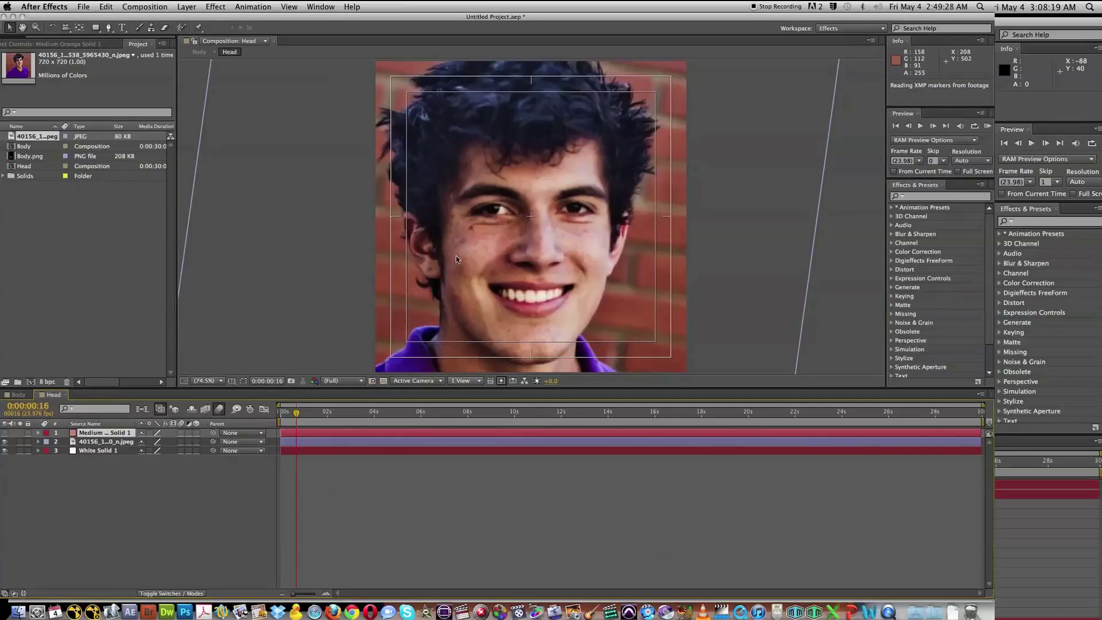
pyautogui.moveTo(505, 312); pyautogui.dragTo(449, 242)
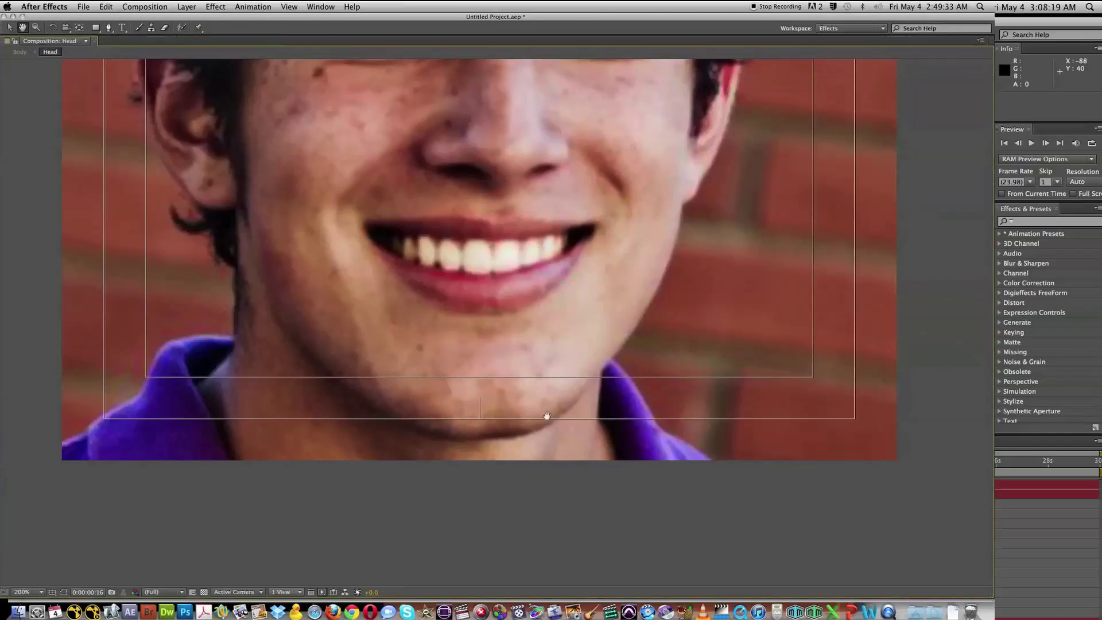
# - Trace the face mask with the Pen tool from the chin up the jaw and ear edge
pyautogui.moveTo(544, 423); pyautogui.dragTo(584, 520)
pyautogui.press('g')
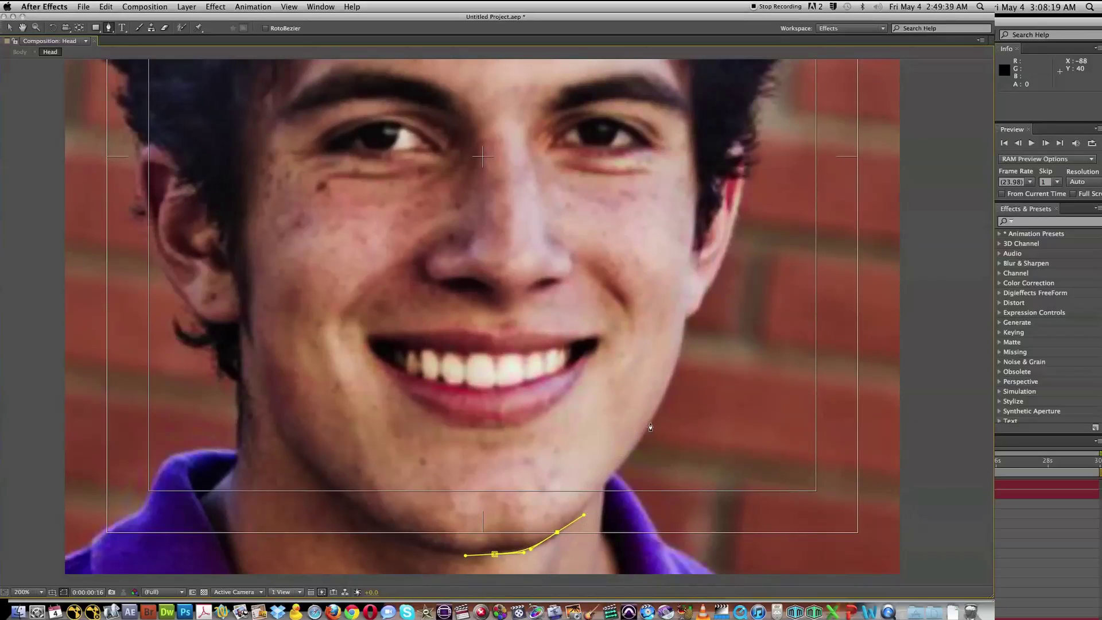
pyautogui.moveTo(651, 425); pyautogui.dragTo(659, 408)
pyautogui.press('h')
pyautogui.moveTo(695, 359); pyautogui.dragTo(647, 401)
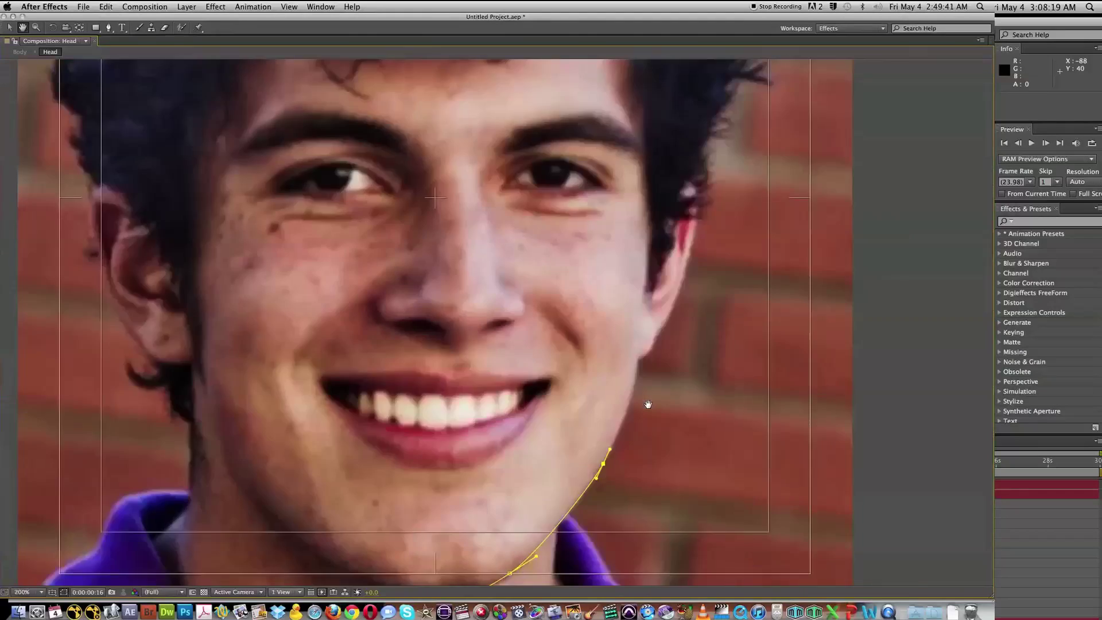
pyautogui.scroll(2, 648, 404)
pyautogui.press('g')
pyautogui.moveTo(612, 397)
pyautogui.mouseDown()
pyautogui.moveTo(617, 371)
pyautogui.moveTo(612, 384)
pyautogui.mouseUp()
pyautogui.scroll(-1, 630, 316)
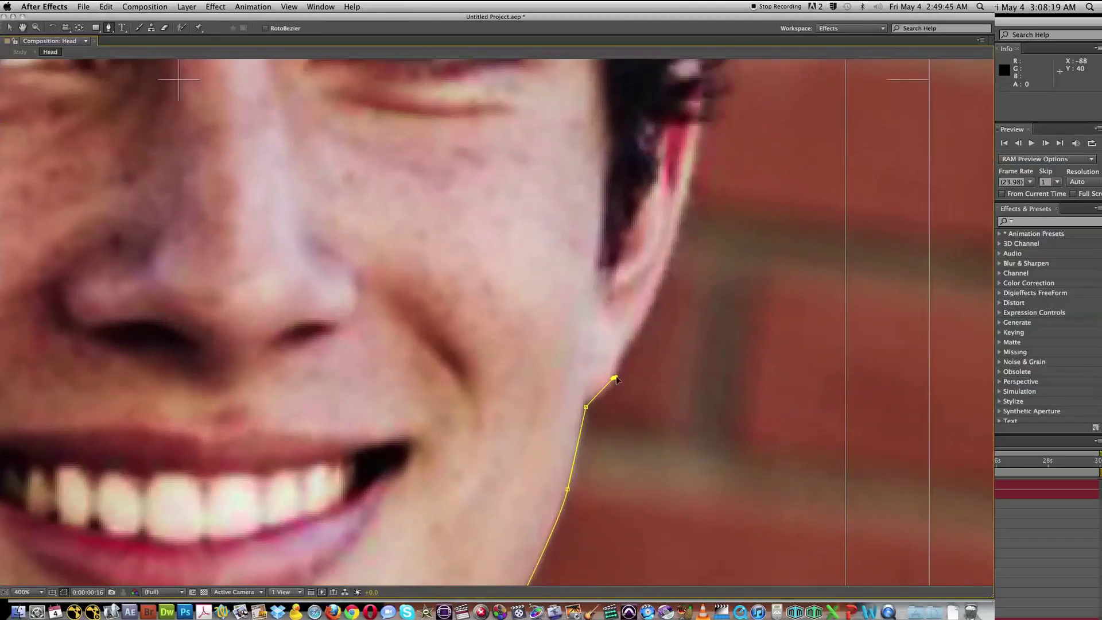
pyautogui.scroll(2, 610, 385)
pyautogui.press('h')
pyautogui.moveTo(669, 332); pyautogui.dragTo(666, 423)
pyautogui.scroll(-1, 666, 423)
pyautogui.press('g')
pyautogui.moveTo(540, 395); pyautogui.dragTo(619, 415)
pyautogui.press('h')
pyautogui.scroll(1, 603, 457)
pyautogui.press('g')
pyautogui.press('h')
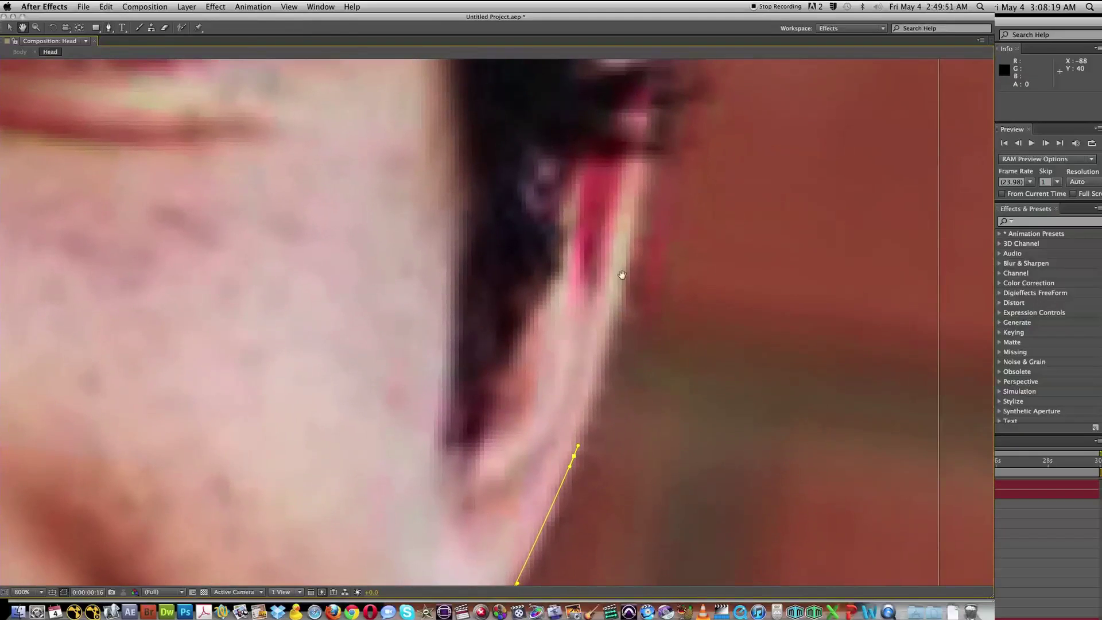
pyautogui.moveTo(622, 274); pyautogui.dragTo(612, 306)
pyautogui.press('g')
pyautogui.press('h')
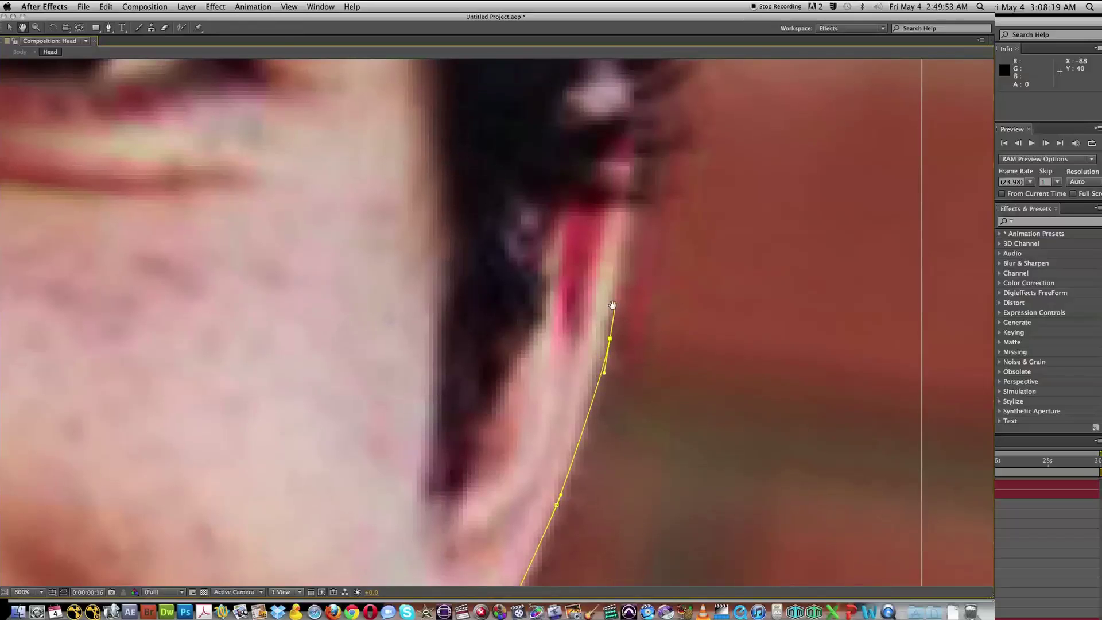
pyautogui.press('g')
pyautogui.moveTo(631, 180); pyautogui.dragTo(604, 461)
pyautogui.press('h')
pyautogui.press('g')
pyautogui.moveTo(638, 325); pyautogui.dragTo(640, 304)
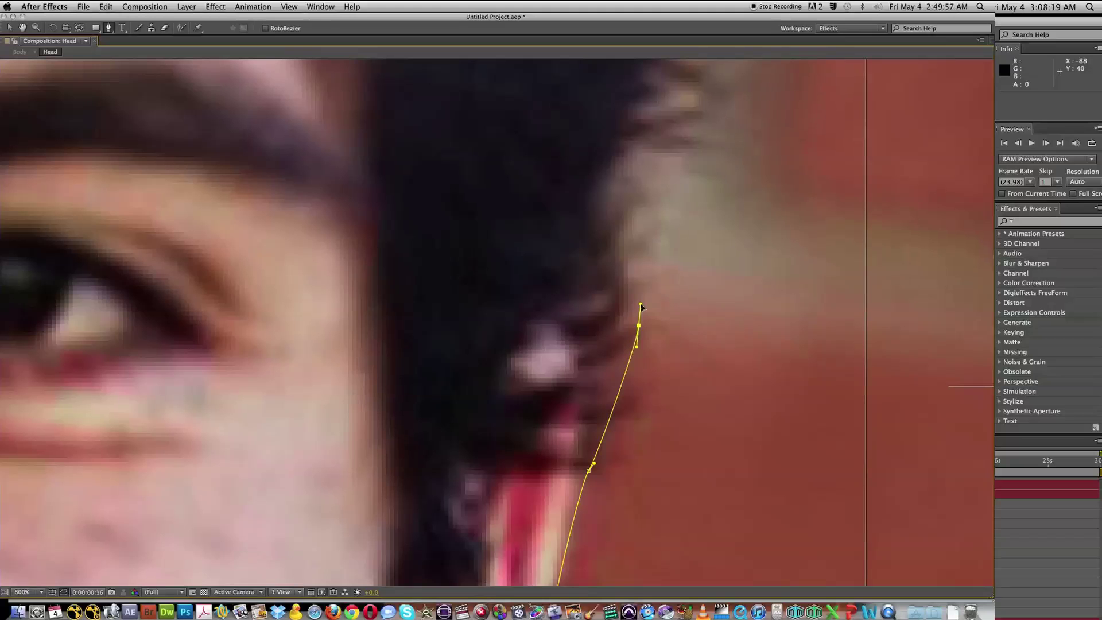
# - Continue the mask over the top of the head, down the left cheek and jaw to the chin
pyautogui.press(',')
pyautogui.press(',')
pyautogui.press(',')
pyautogui.press(',')
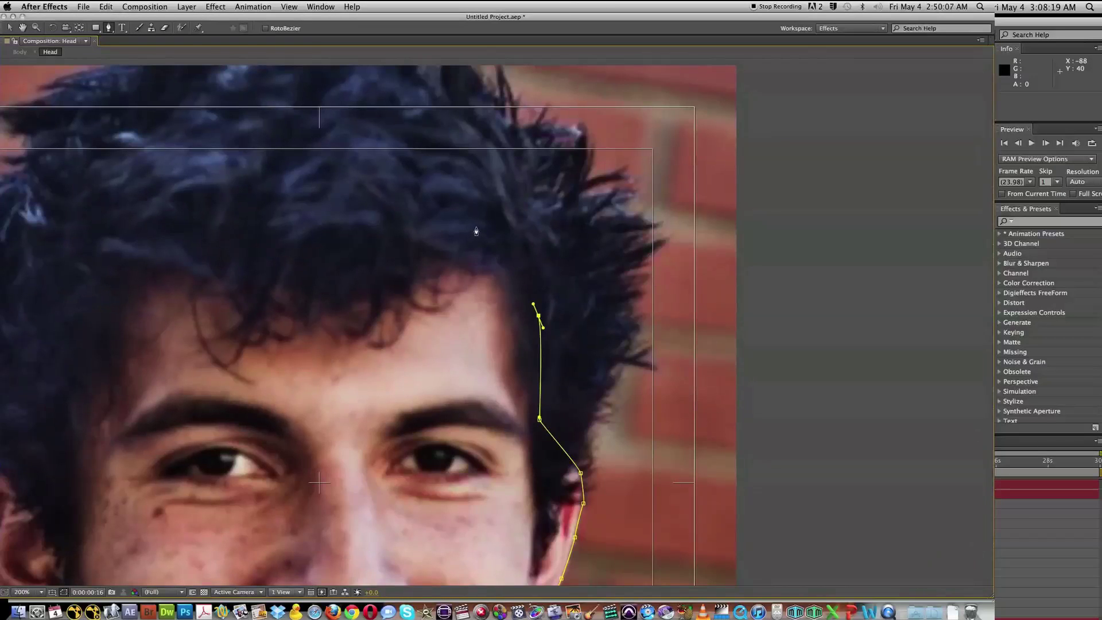
pyautogui.moveTo(475, 227); pyautogui.dragTo(433, 238)
pyautogui.hscroll(-8, 492, 246)
pyautogui.click(399, 246)
pyautogui.hscroll(-5, 438, 246)
pyautogui.scroll(-2, 438, 246)
pyautogui.moveTo(378, 350); pyautogui.dragTo(370, 385)
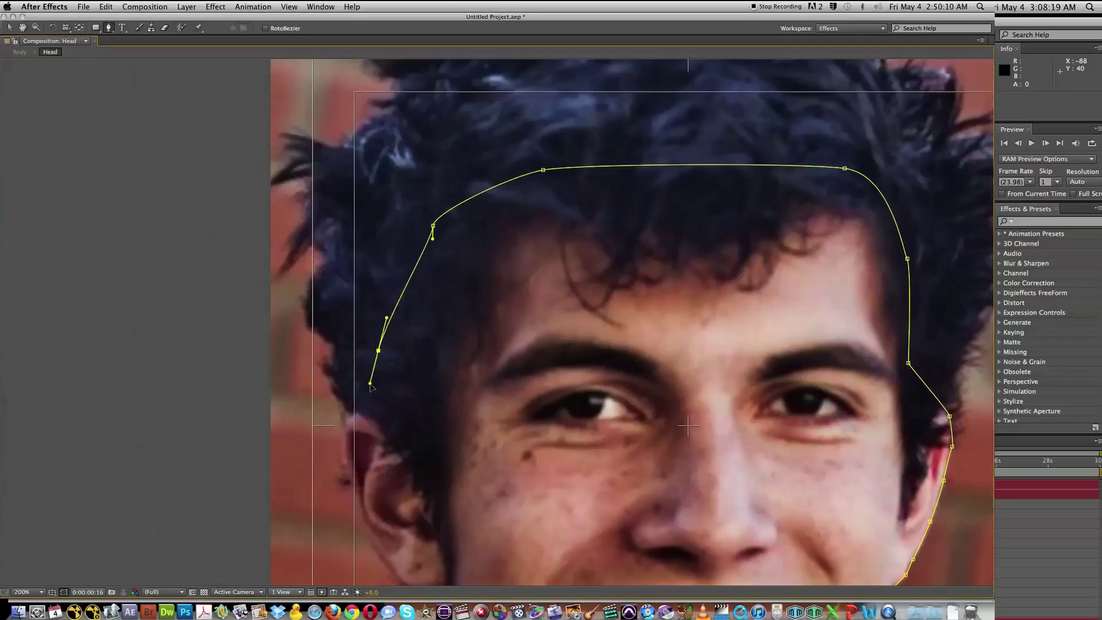
pyautogui.scroll(-5, 370, 386)
pyautogui.click(324, 212)
pyautogui.moveTo(331, 269); pyautogui.dragTo(335, 281)
pyautogui.moveTo(395, 377); pyautogui.dragTo(406, 377)
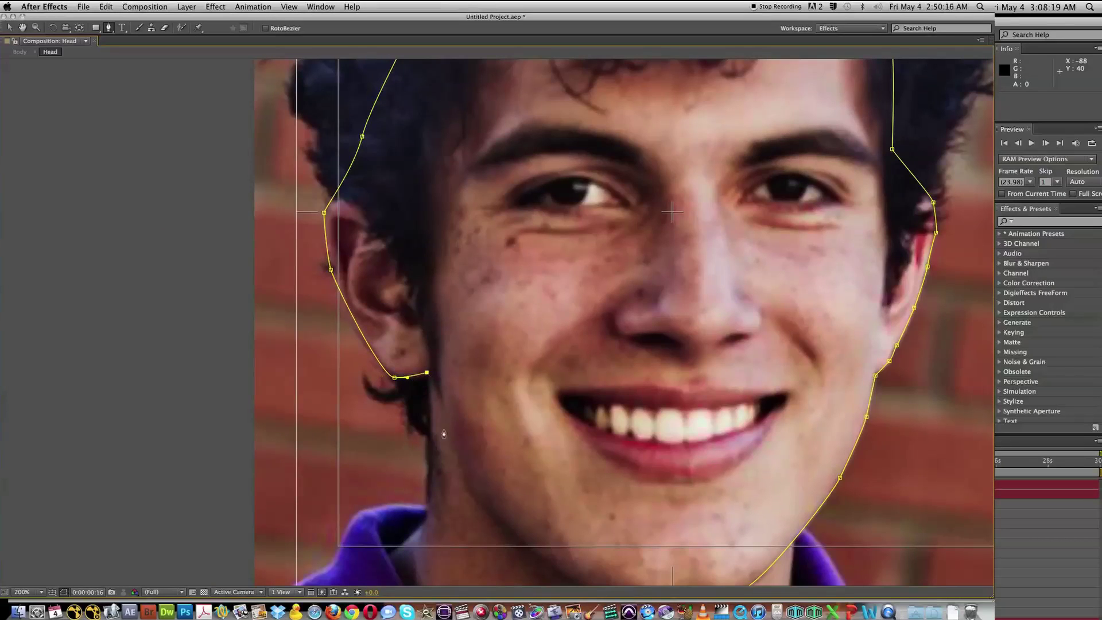
pyautogui.scroll(-3, 444, 434)
pyautogui.moveTo(429, 445); pyautogui.dragTo(429, 455)
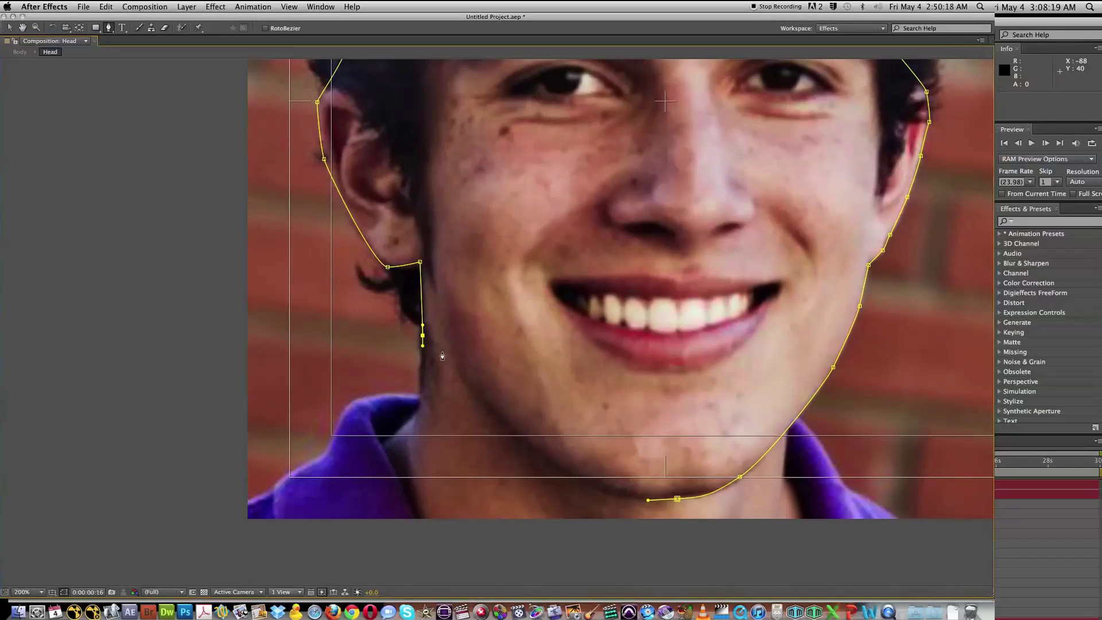
pyautogui.moveTo(568, 470); pyautogui.dragTo(578, 480)
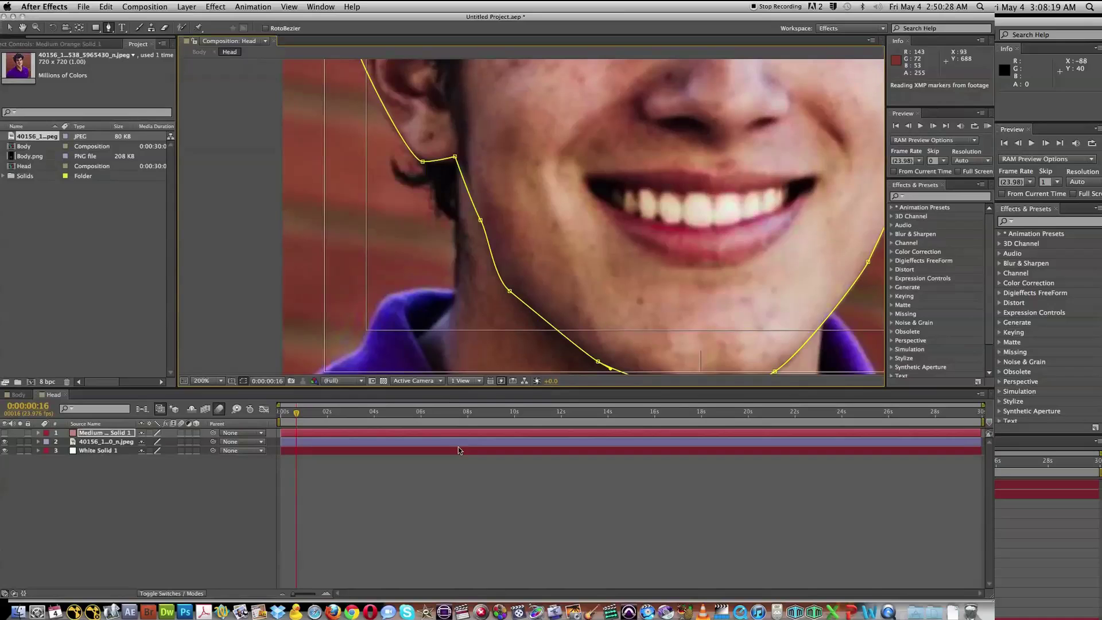
pyautogui.scroll(3, 582, 320)
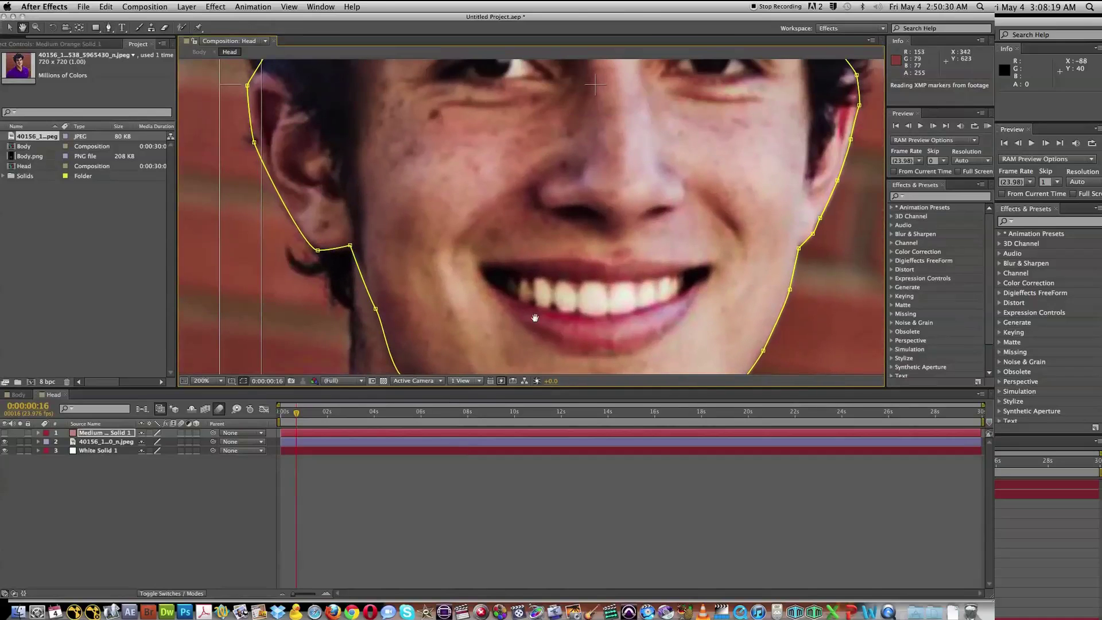
pyautogui.hotkey('shift', '/')
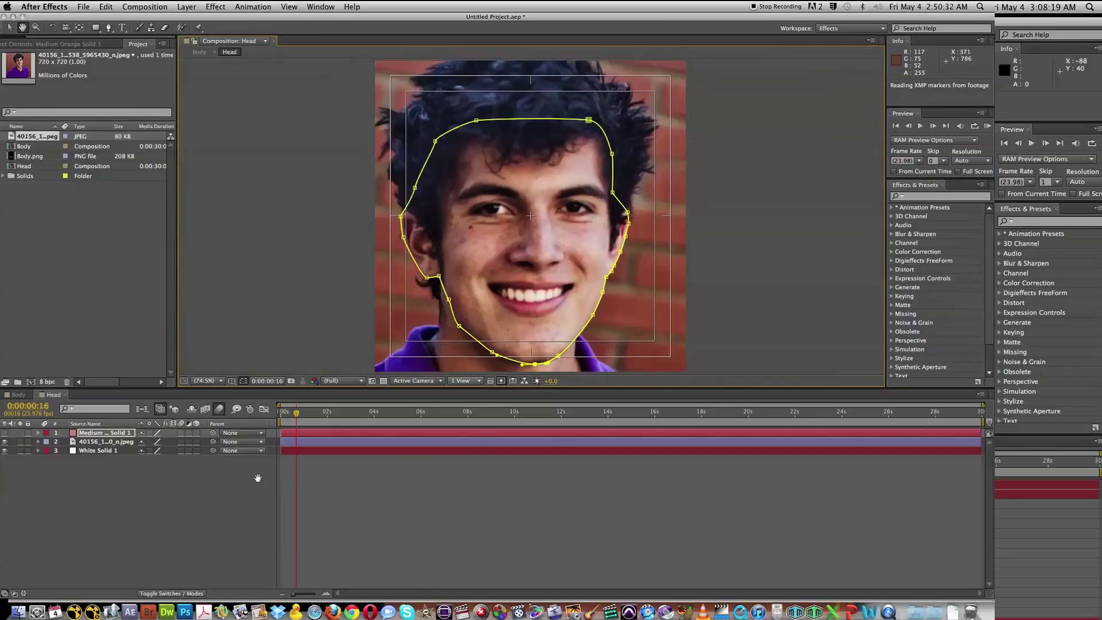
# - Toggle the orange face solid's visibility to check the mask, leaving it hidden and deselected
pyautogui.press('v')
pyautogui.click(4, 433)
pyautogui.click(4, 433)
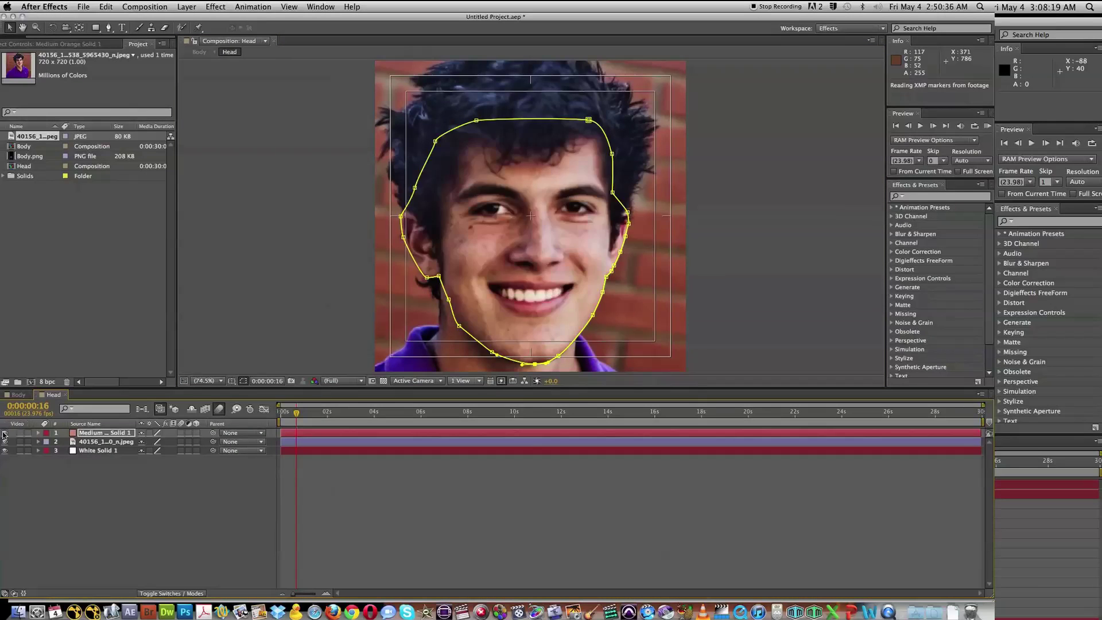
pyautogui.click(4, 434)
pyautogui.click(4, 433)
pyautogui.click(147, 480)
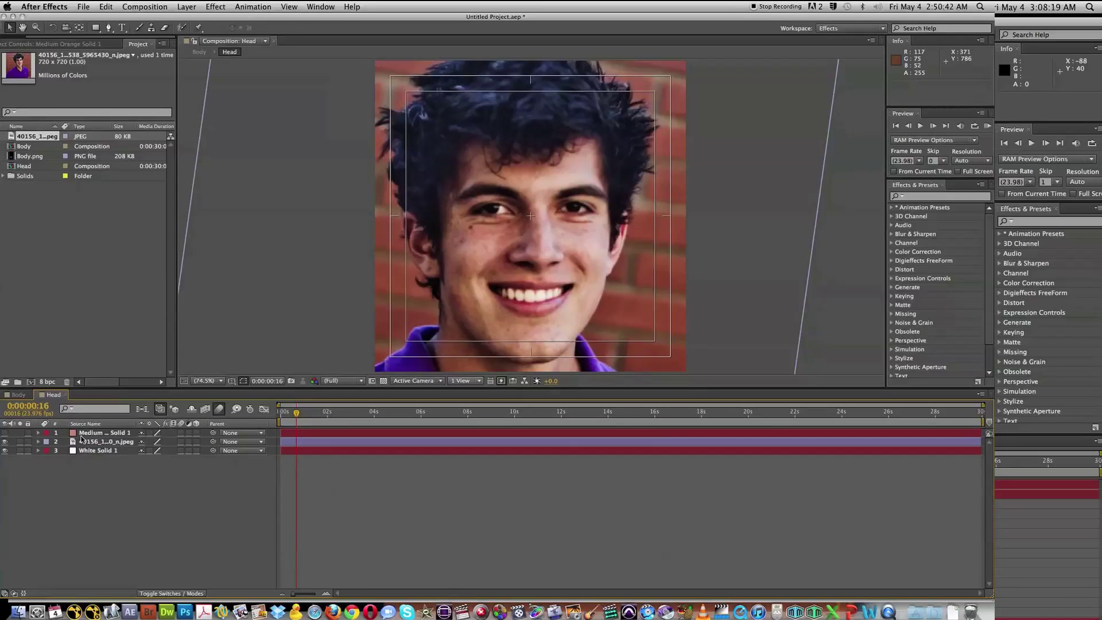
# - Create a dark blue solid picked from the photo, return to the start and hide it
pyautogui.press('super+y')
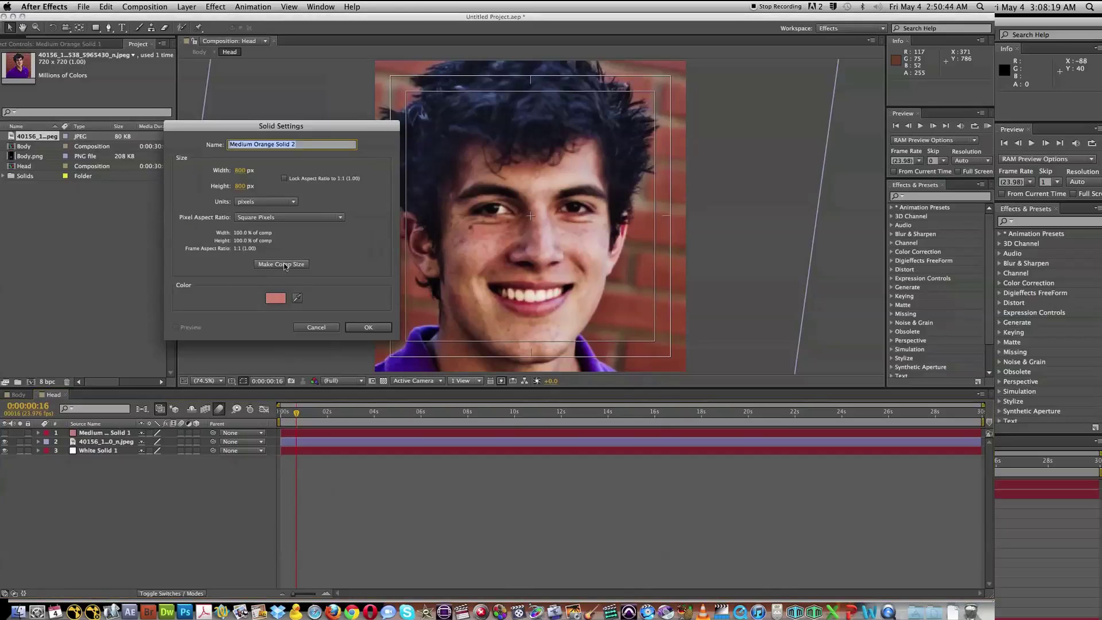
pyautogui.click(299, 298)
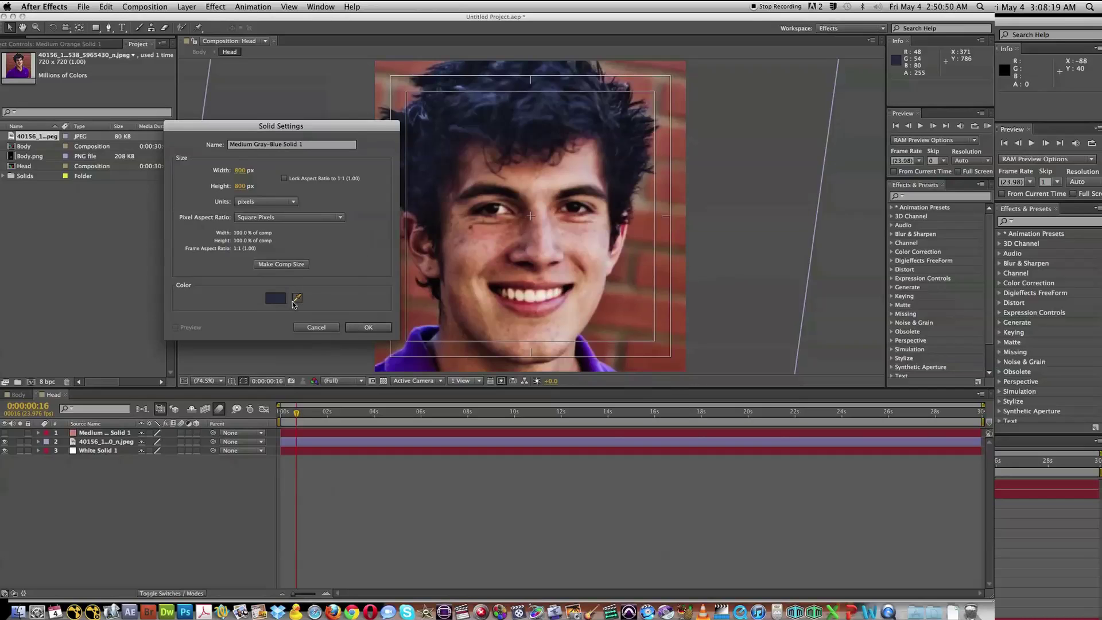
pyautogui.click(368, 327)
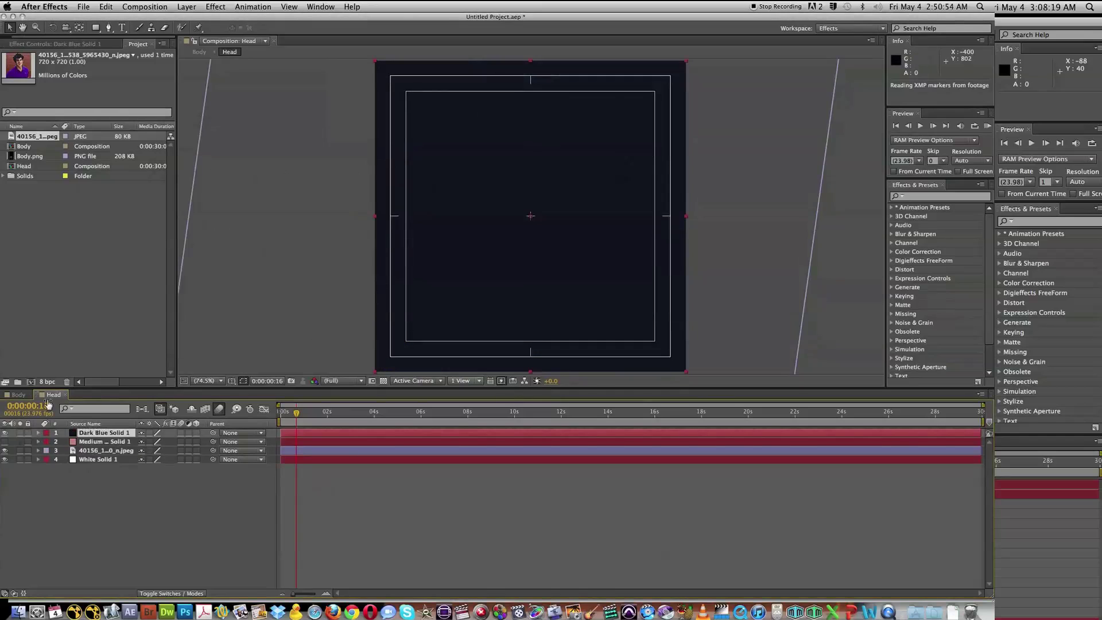
pyautogui.press('Home')
pyautogui.click(5, 433)
# - Draw the Pen mask outlining the hair shape on the dark blue solid
pyautogui.press('h')
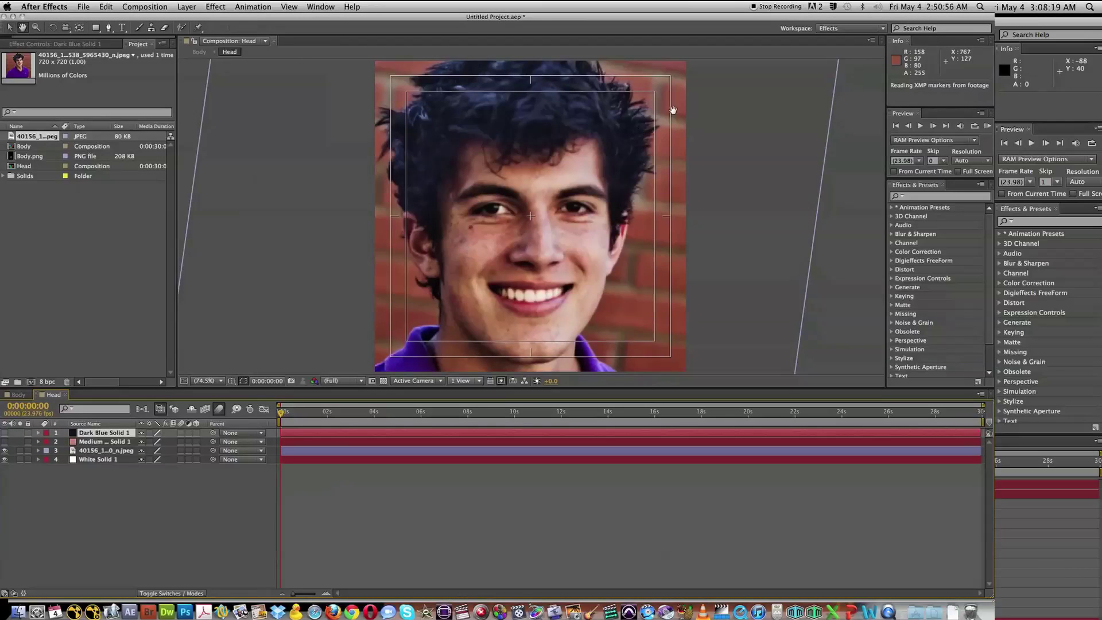
pyautogui.moveTo(596, 152)
pyautogui.mouseDown()
pyautogui.moveTo(529, 271)
pyautogui.moveTo(534, 183)
pyautogui.moveTo(583, 142)
pyautogui.mouseUp()
pyautogui.scroll(3, 645, 201)
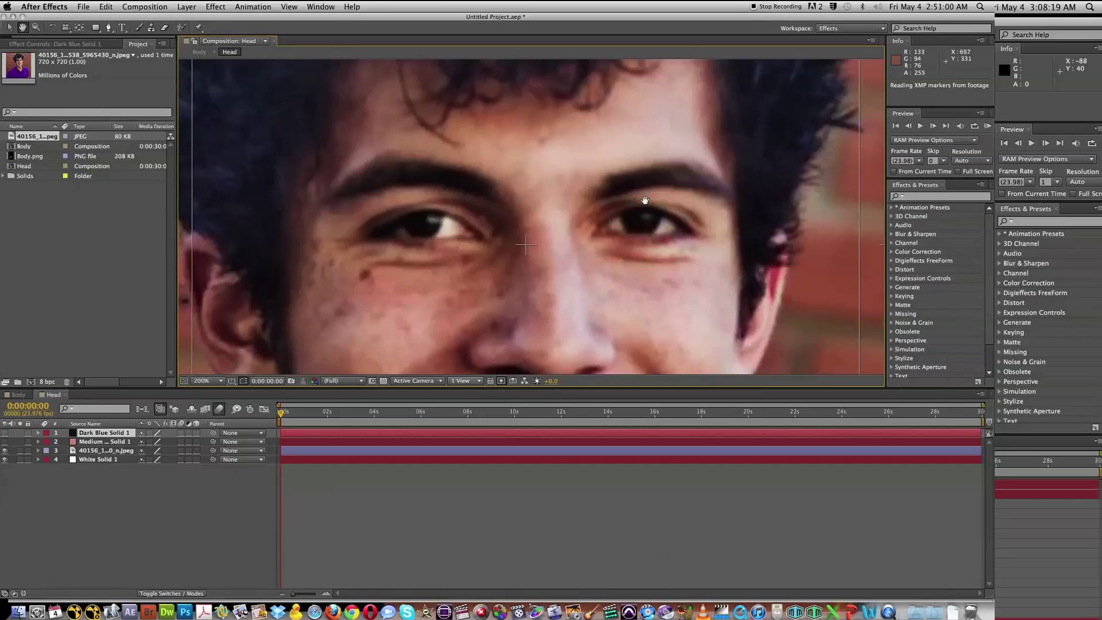
pyautogui.press('g')
pyautogui.moveTo(616, 303); pyautogui.dragTo(618, 276)
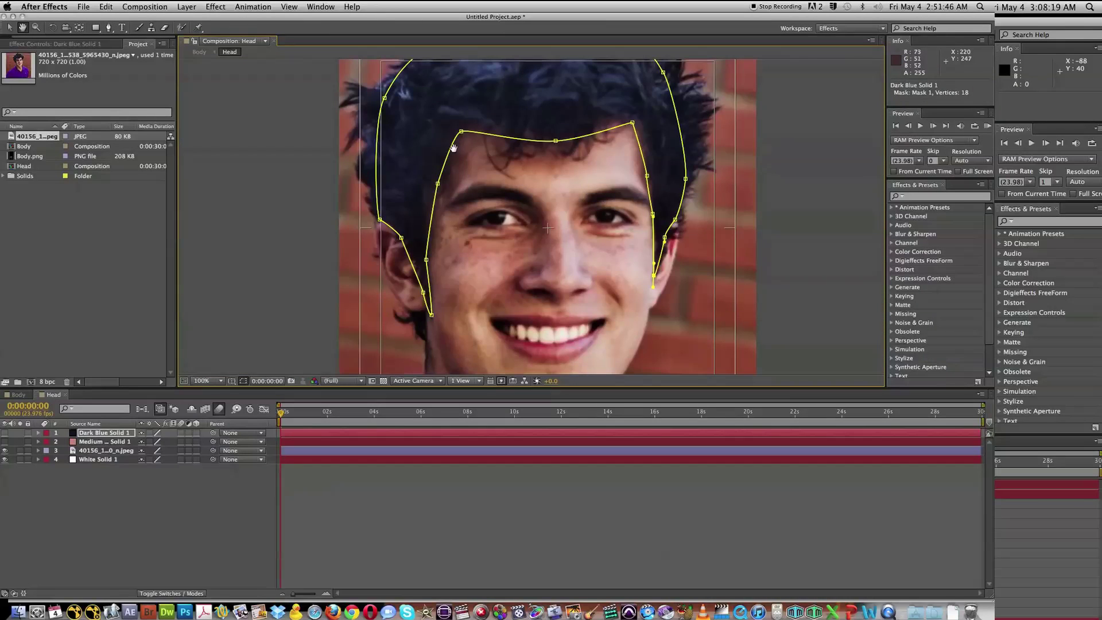
pyautogui.moveTo(517, 159); pyautogui.dragTo(541, 218)
pyautogui.scroll(2, 541, 218)
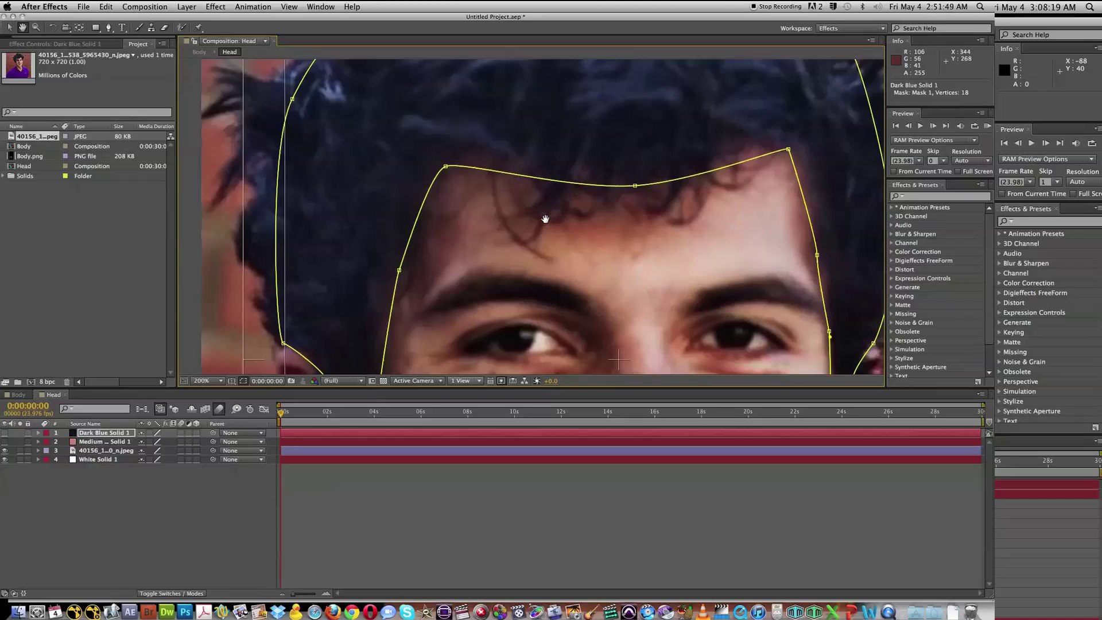
# - Add closed masks around the first and second eyebrows
pyautogui.moveTo(503, 312); pyautogui.dragTo(522, 250)
pyautogui.press('g')
pyautogui.click(603, 253)
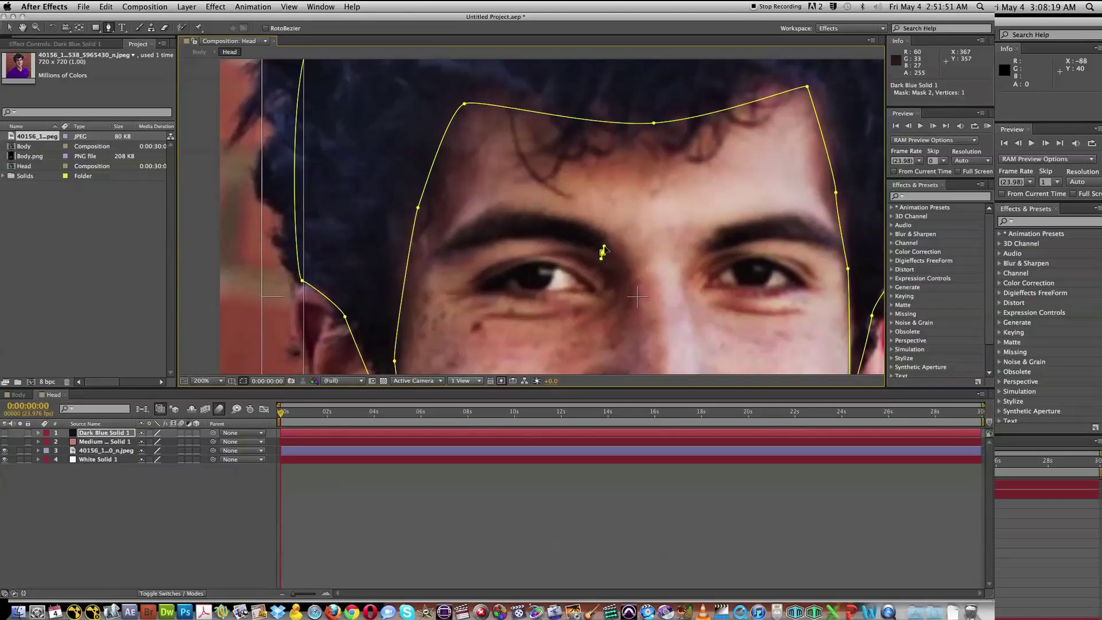
pyautogui.moveTo(596, 228); pyautogui.dragTo(588, 225)
pyautogui.moveTo(501, 215); pyautogui.dragTo(499, 241)
pyautogui.click(442, 250)
pyautogui.moveTo(532, 237); pyautogui.dragTo(545, 241)
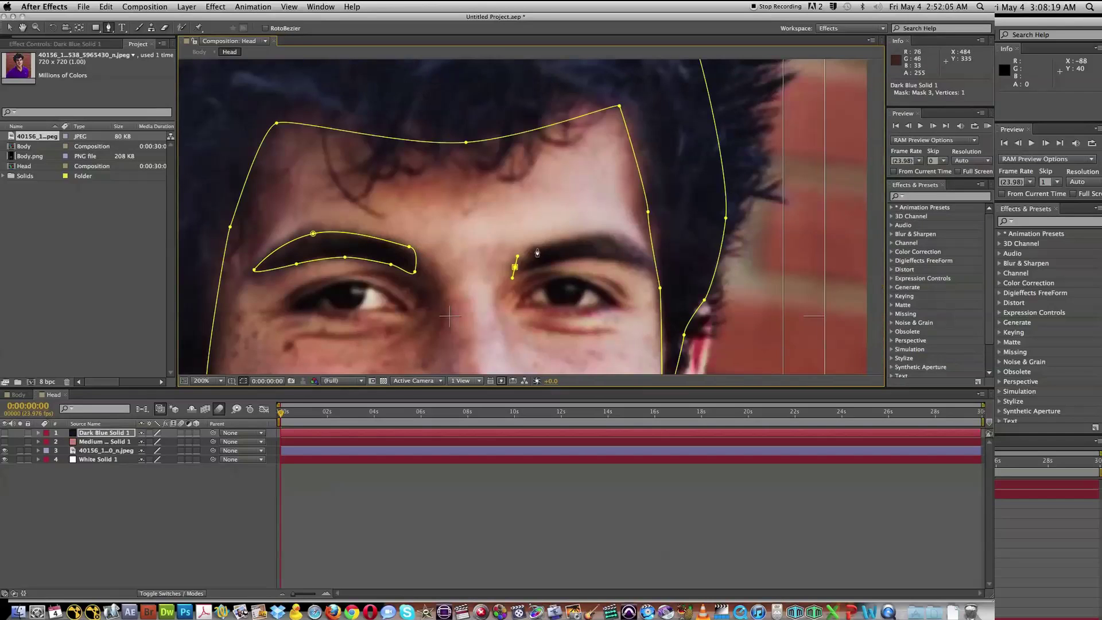
pyautogui.click(648, 266)
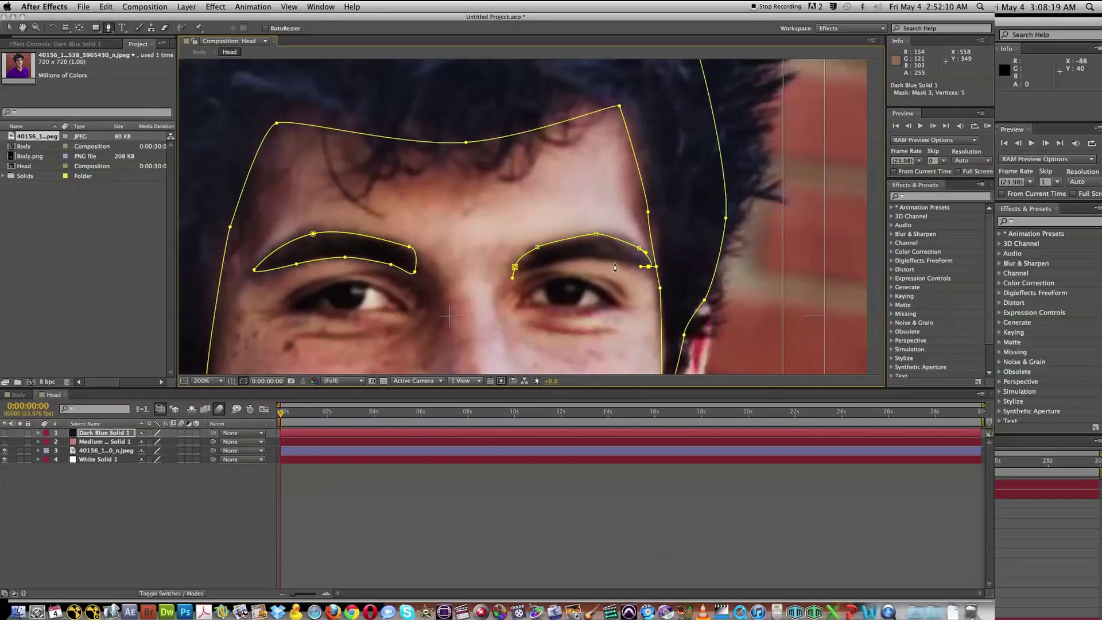
pyautogui.click(586, 258)
pyautogui.click(528, 271)
# - Reveal the hair and face solids over the photo, fit the head in view, then hide the orange face solid
pyautogui.click(517, 257)
pyautogui.moveTo(5, 432); pyautogui.dragTo(4, 459)
pyautogui.click(96, 494)
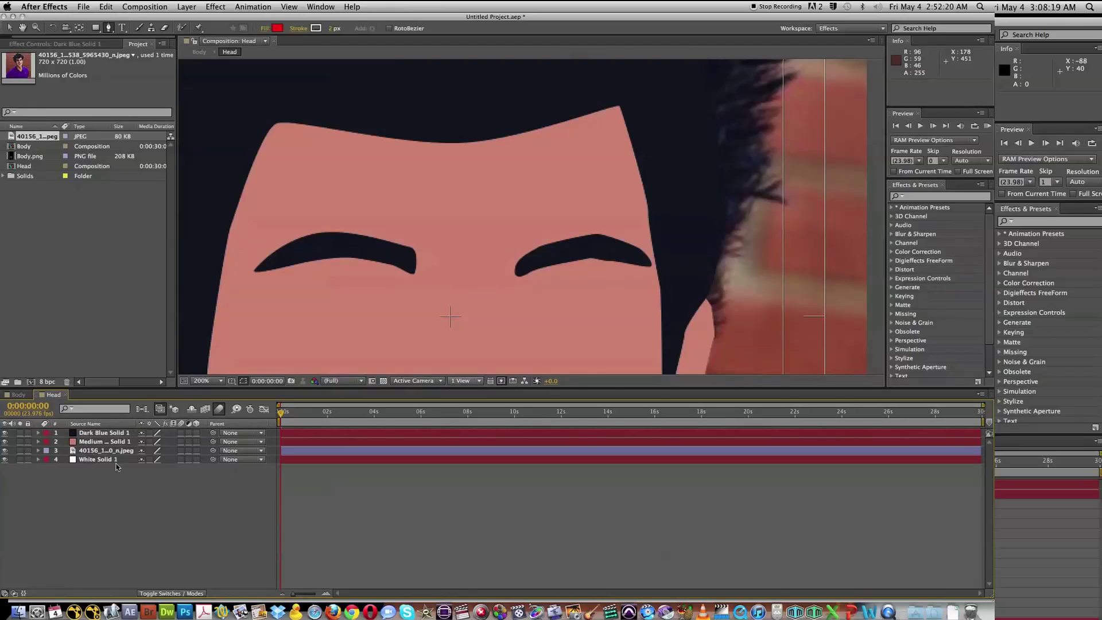
pyautogui.hotkey('shift', '/')
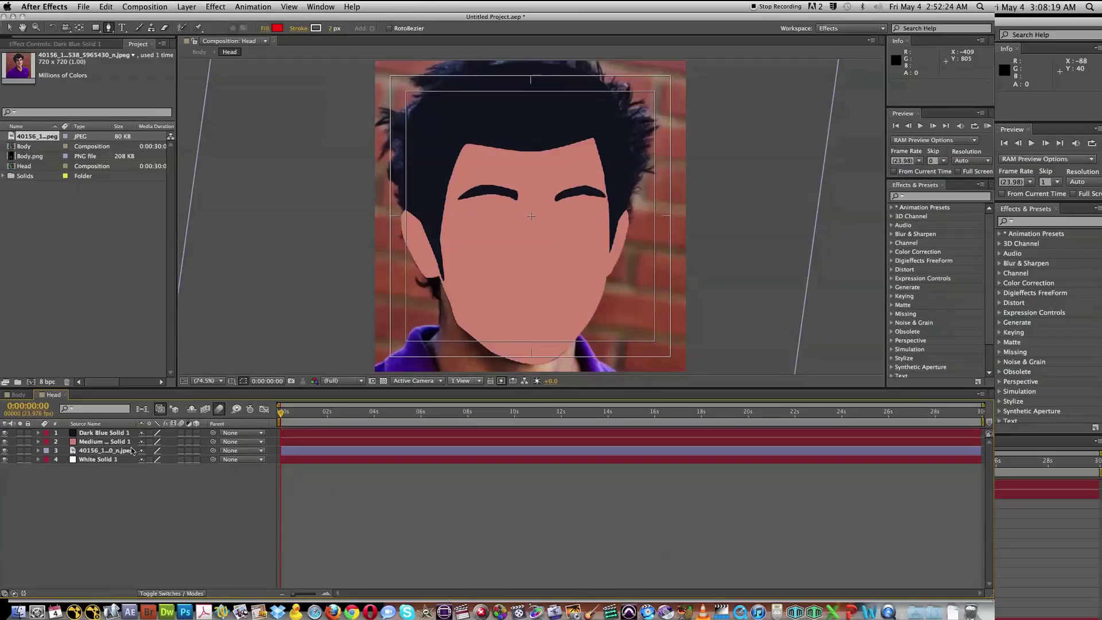
pyautogui.click(5, 442)
# - Hide the hair solid and trace a dark red mouth mask around the lips
pyautogui.click(5, 432)
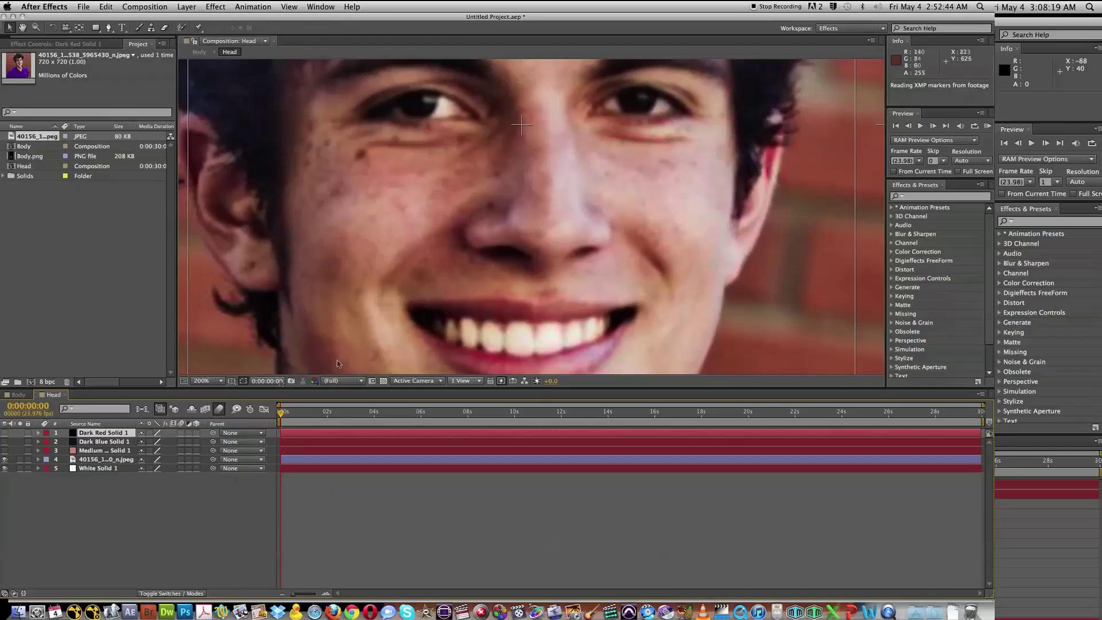
pyautogui.click(365, 262)
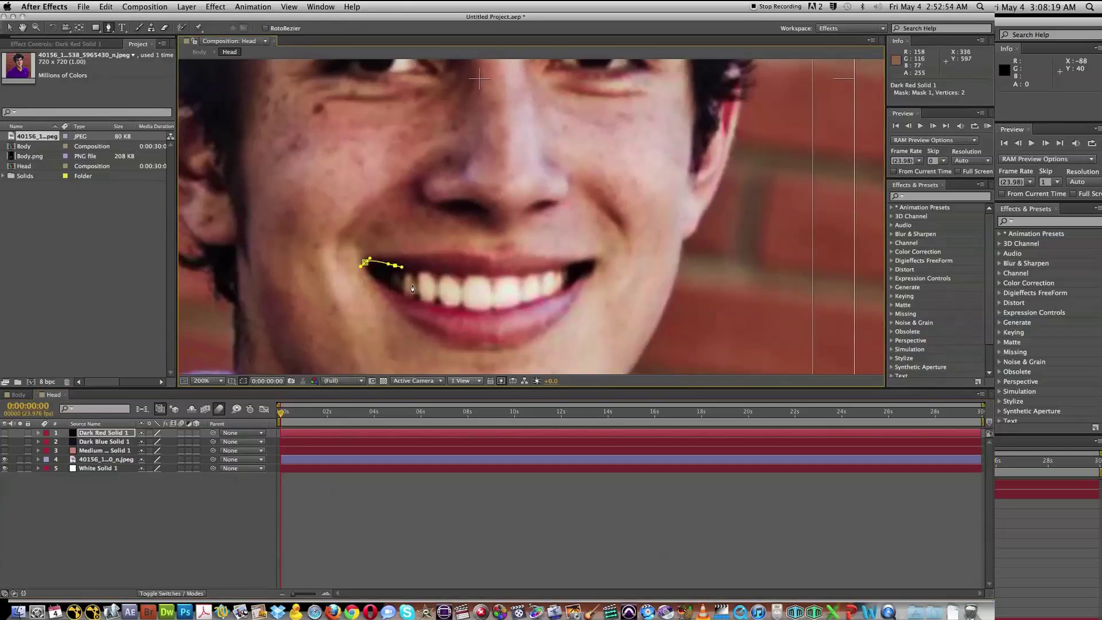
pyautogui.click(396, 265)
pyautogui.click(403, 291)
pyautogui.click(383, 285)
pyautogui.click(365, 263)
pyautogui.click(566, 265)
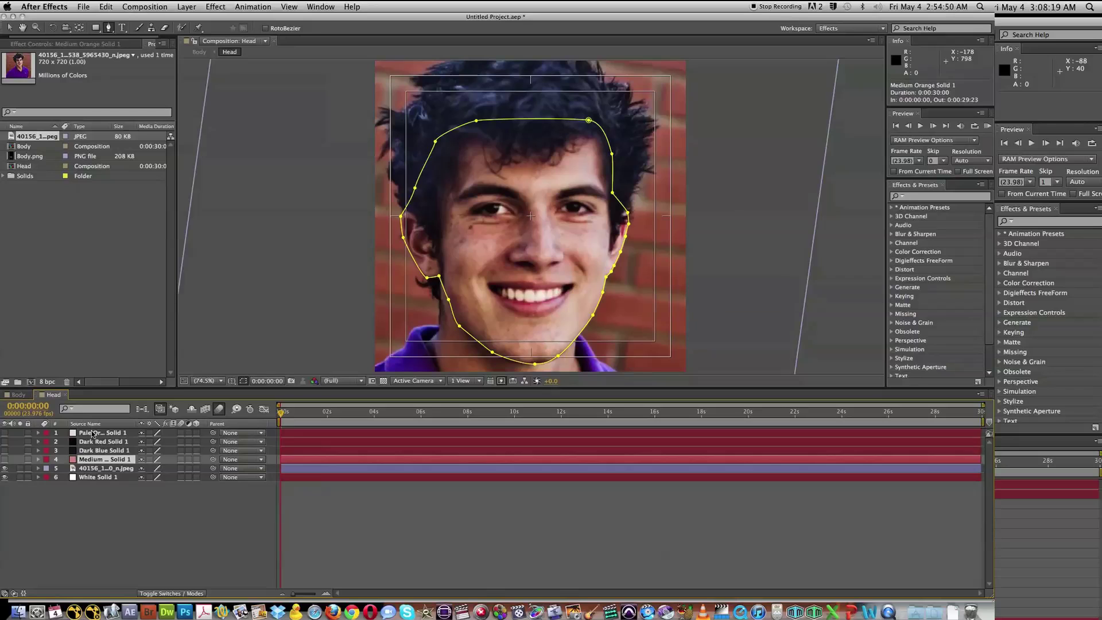
# - Turn on all four cartoon feature layers and deselect them
pyautogui.keyDown('shift'); pyautogui.click(40, 453); pyautogui.keyUp('shift')
pyautogui.moveTo(5, 433); pyautogui.dragTo(5, 459)
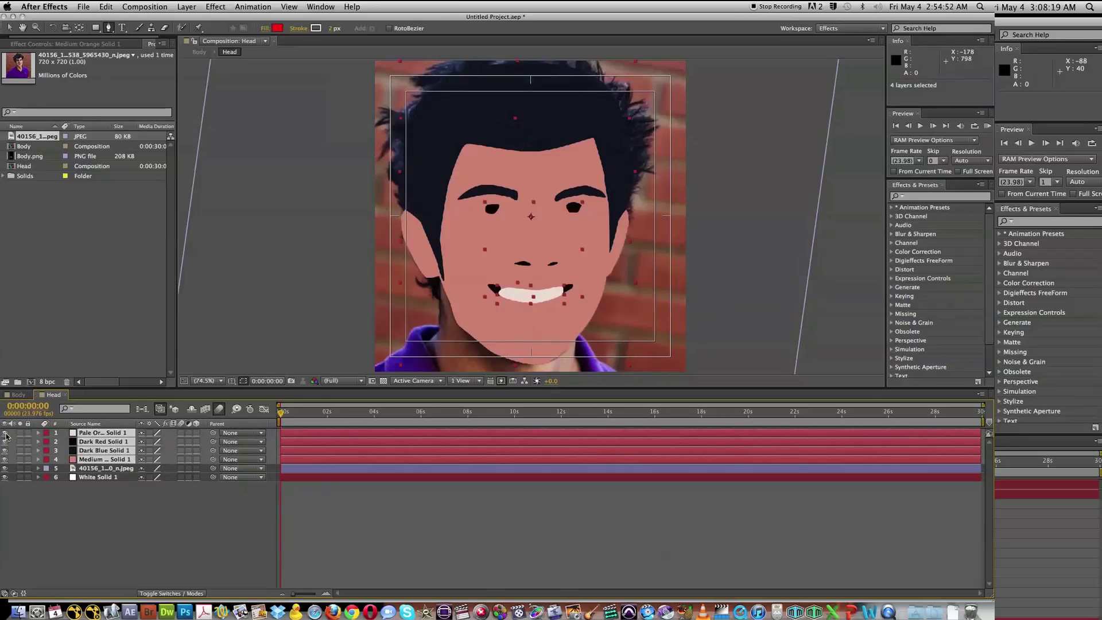
pyautogui.click(77, 508)
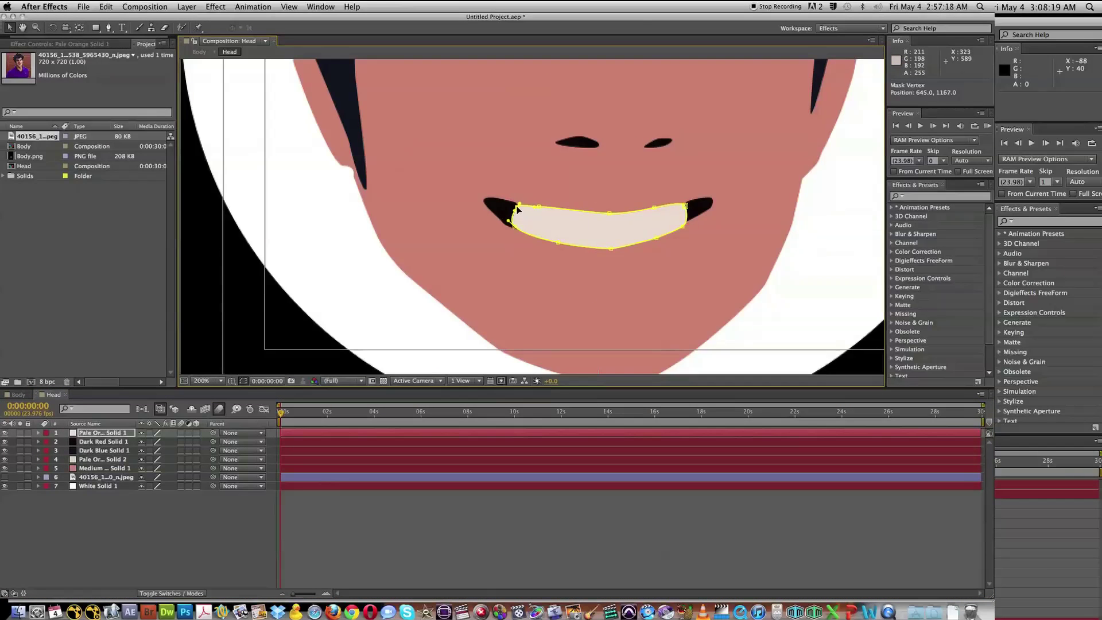
# - Deselect the teeth layer and fit the whole cartoon face in the Composition viewer
pyautogui.press('super+shift+a')
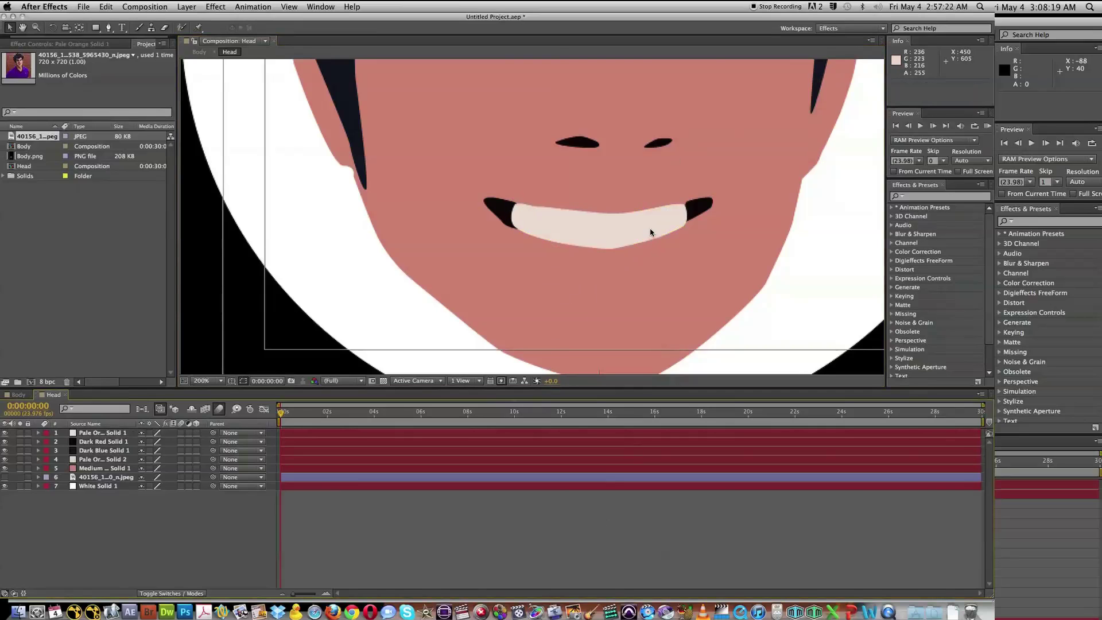
pyautogui.hotkey('shift', '/')
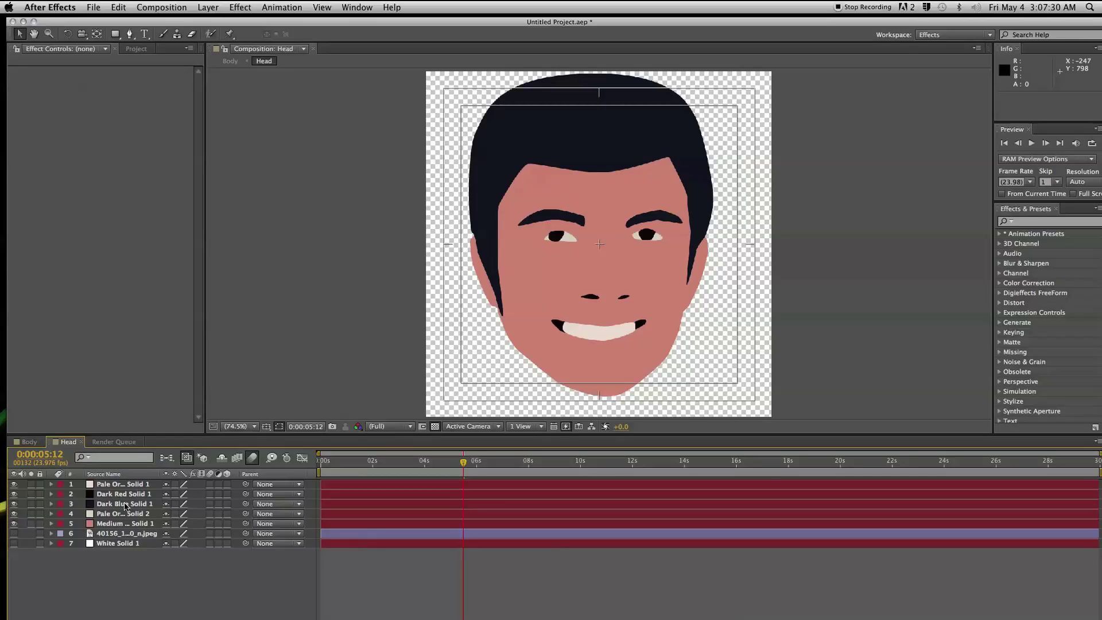
# - Inspect the face layer's mask outline, then reselect Dark Red Solid 1
pyautogui.click(563, 235)
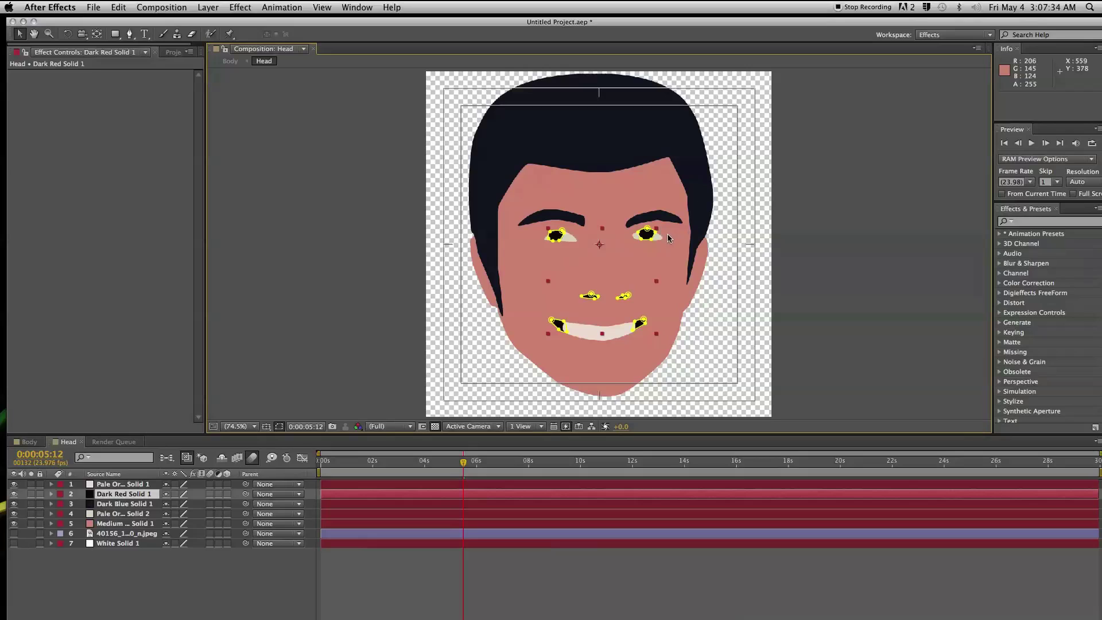
pyautogui.click(570, 234)
pyautogui.click(550, 236)
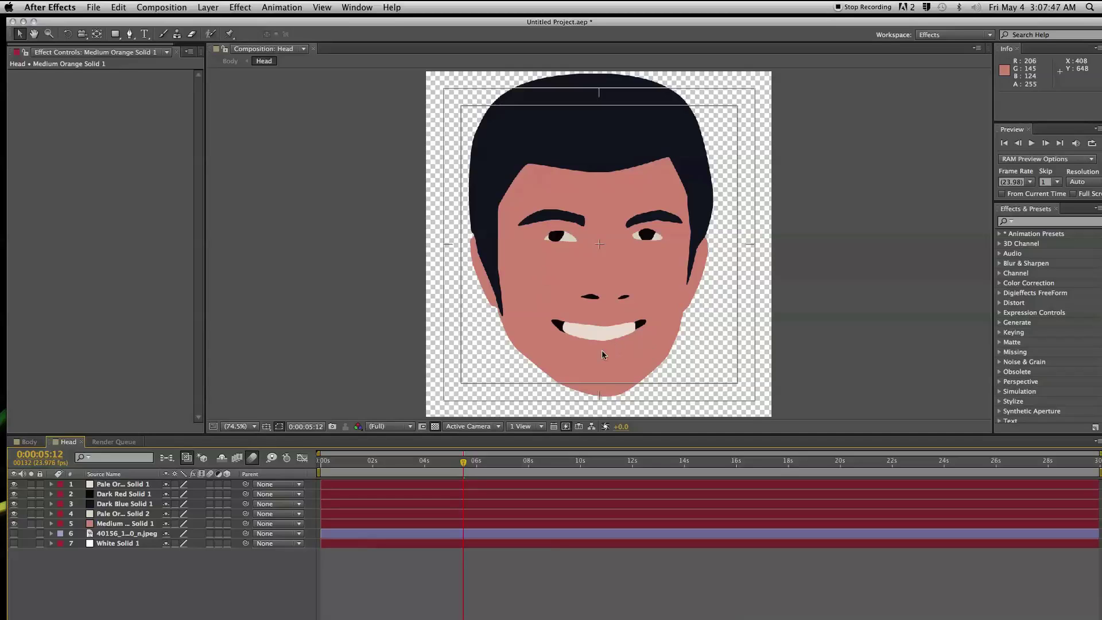
pyautogui.click(153, 523)
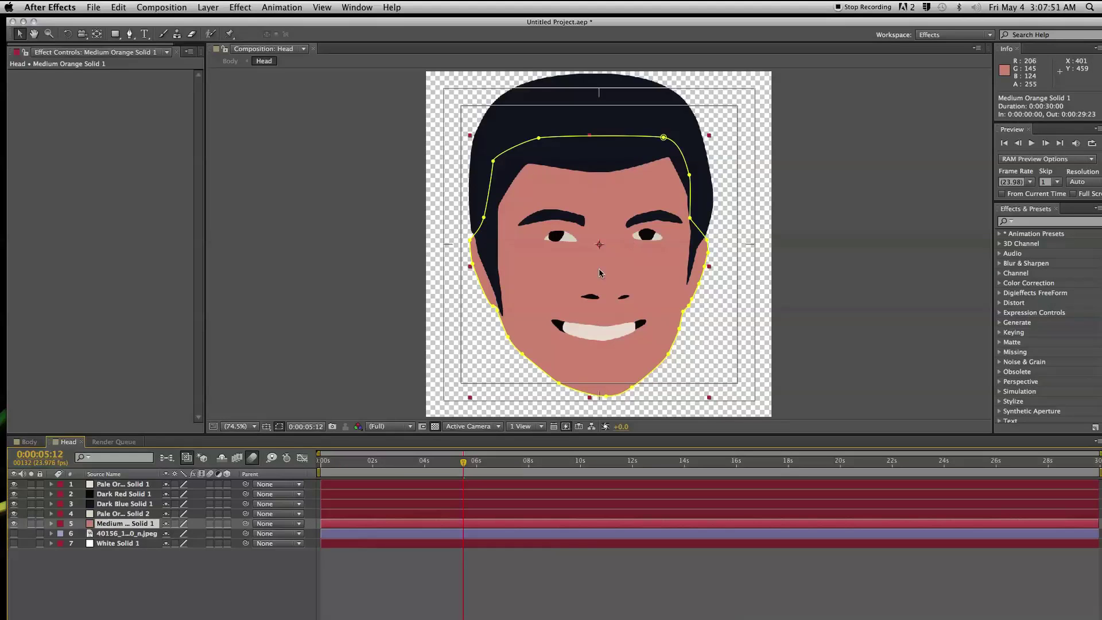
pyautogui.click(127, 494)
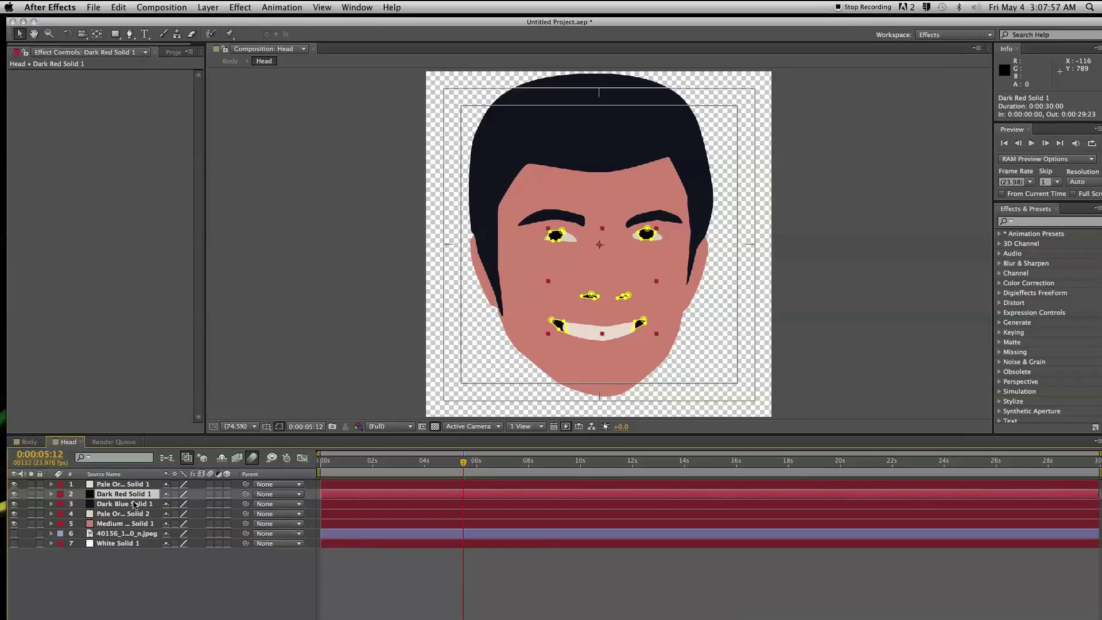
# - Keyframe the Mask 1 and left pupil mask paths, then shift the pupil right three frames later
pyautogui.press('m')
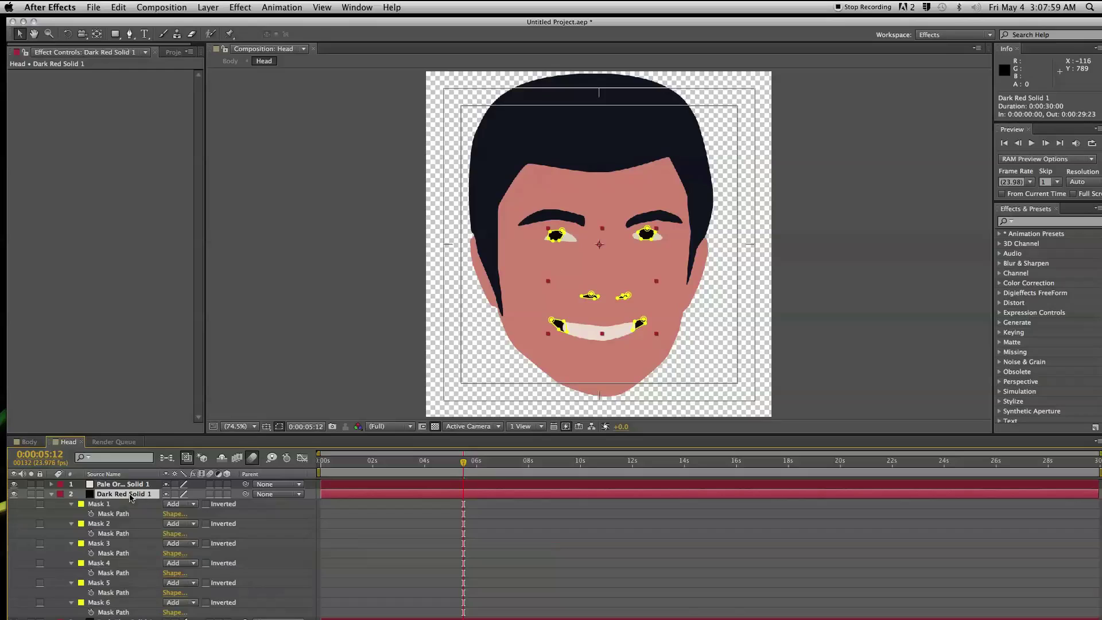
pyautogui.click(103, 504)
pyautogui.click(92, 514)
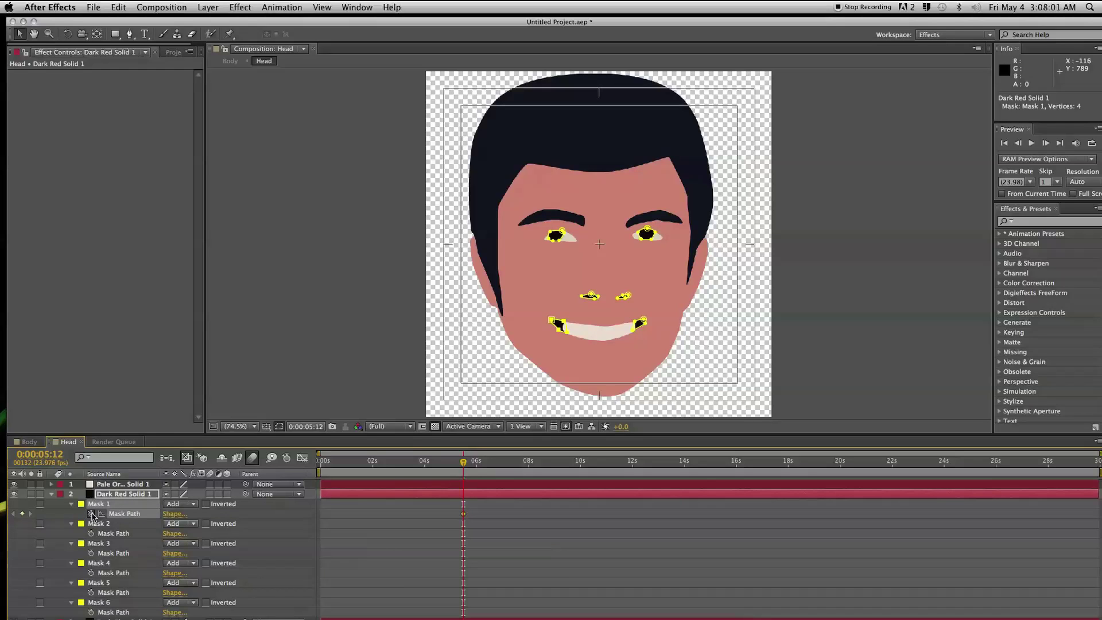
pyautogui.click(554, 234)
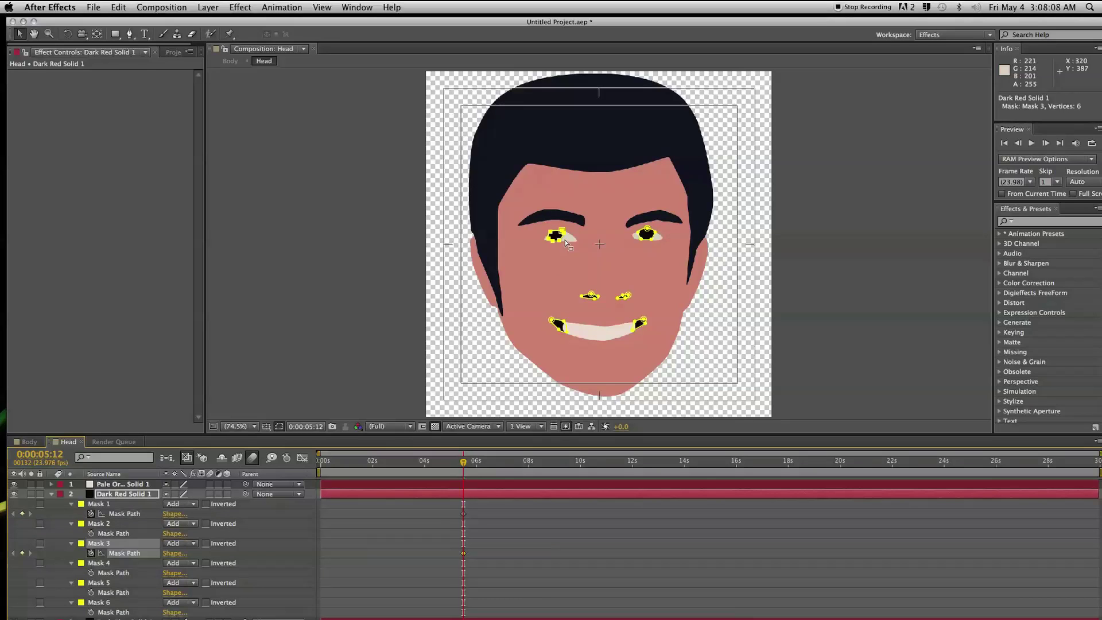
pyautogui.press('pagedown')
pyautogui.press('pagedown')
pyautogui.press('pagedown')
pyautogui.moveTo(557, 240); pyautogui.dragTo(571, 242)
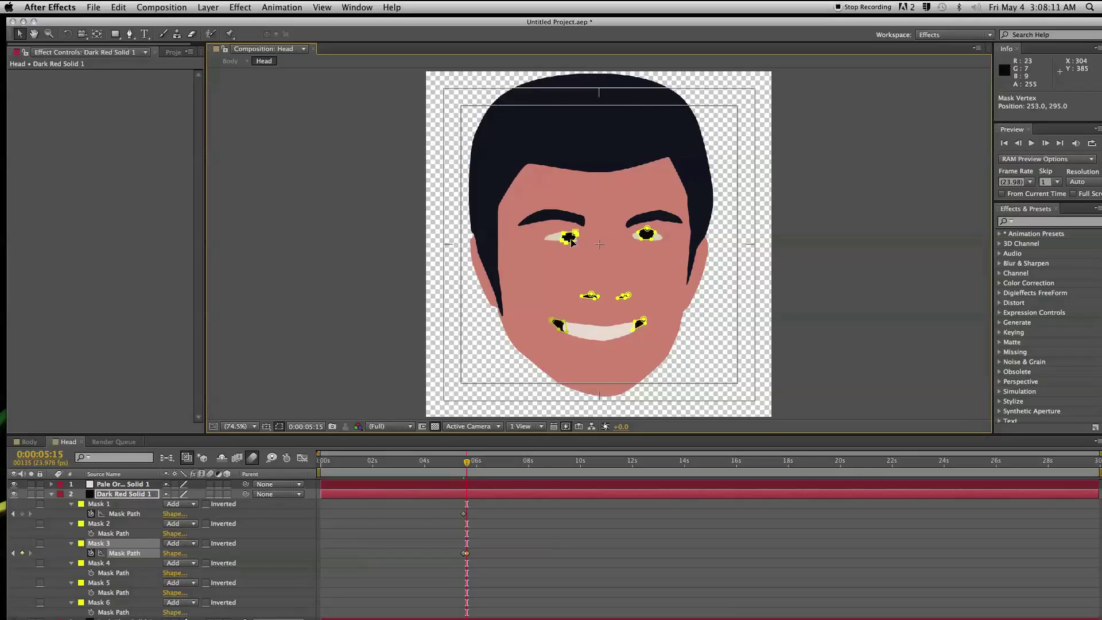
pyautogui.click(844, 199)
pyautogui.click(836, 201)
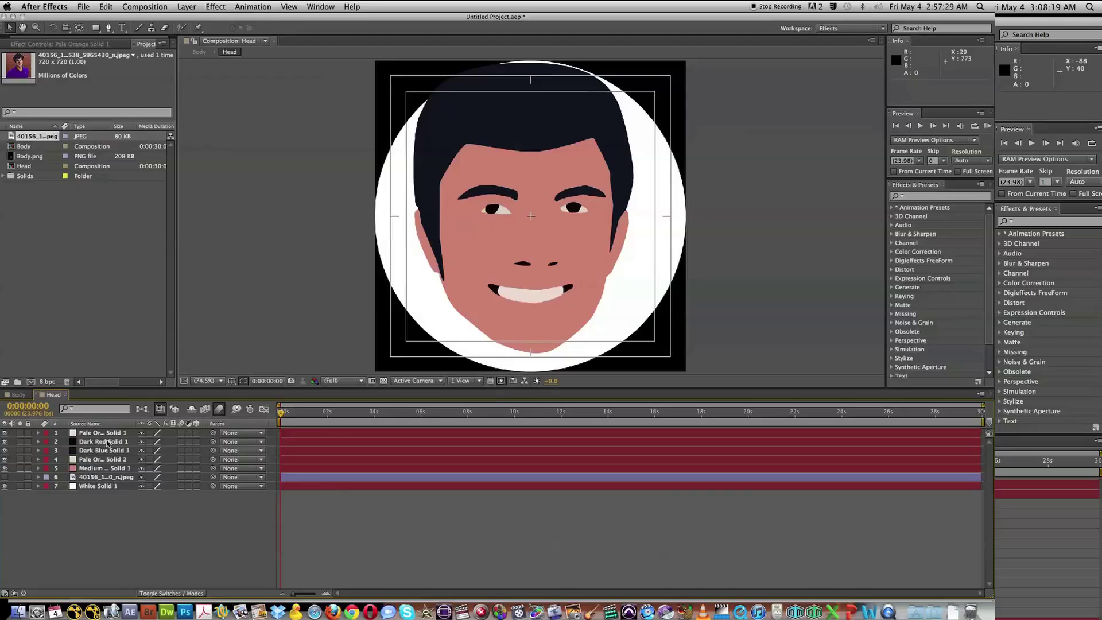
# - Hide White Solid 1, turn on the transparency grid, and switch to the Body composition
pyautogui.click(96, 488)
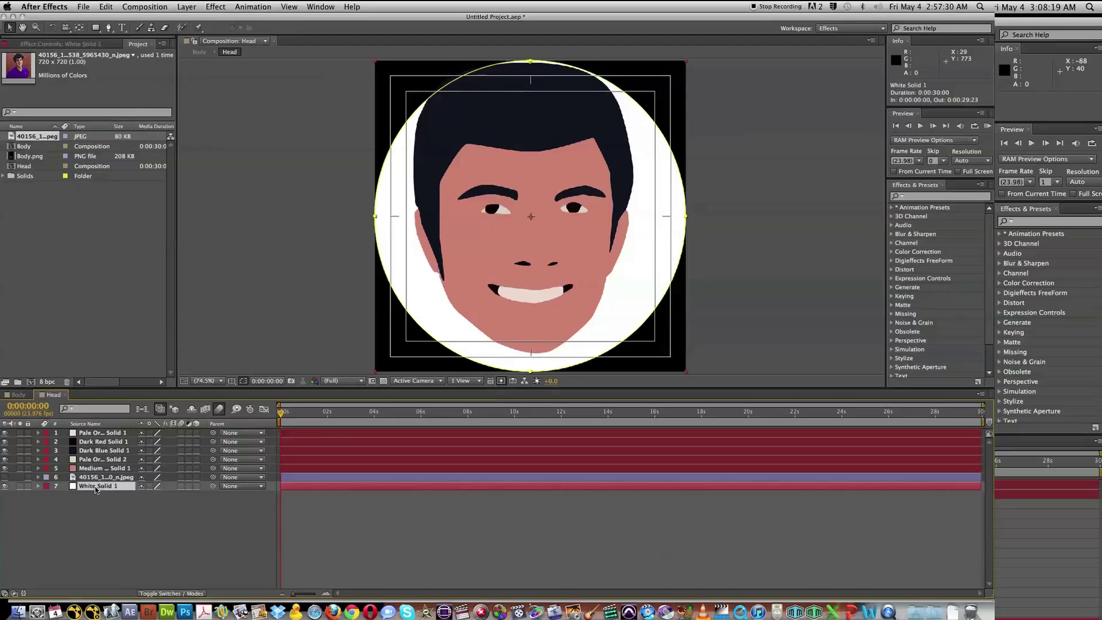
pyautogui.click(6, 487)
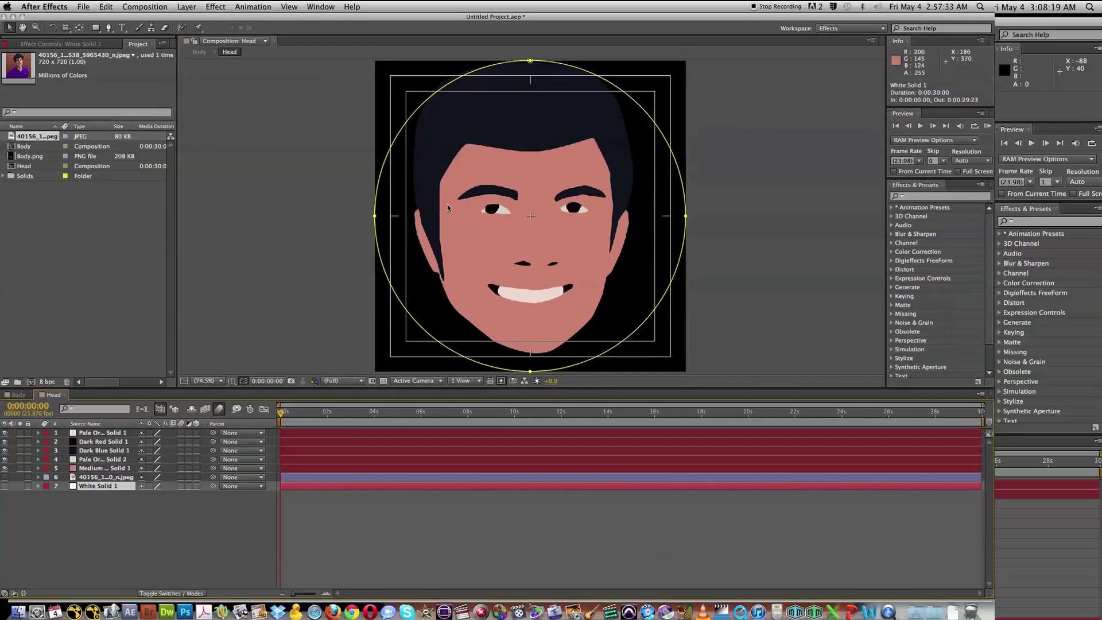
pyautogui.click(383, 381)
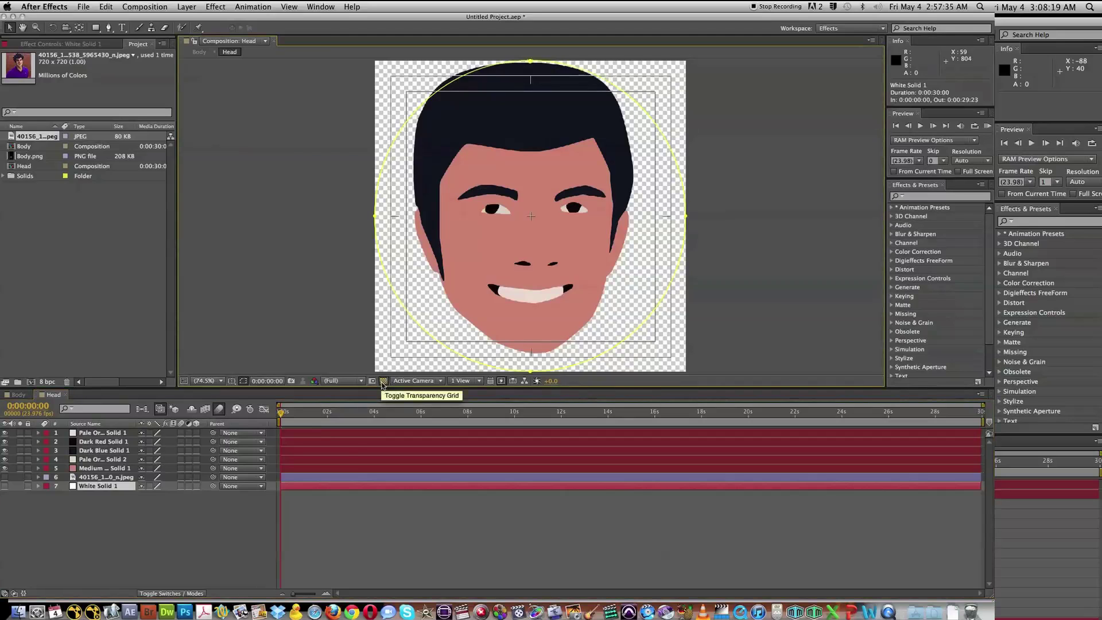
pyautogui.click(237, 517)
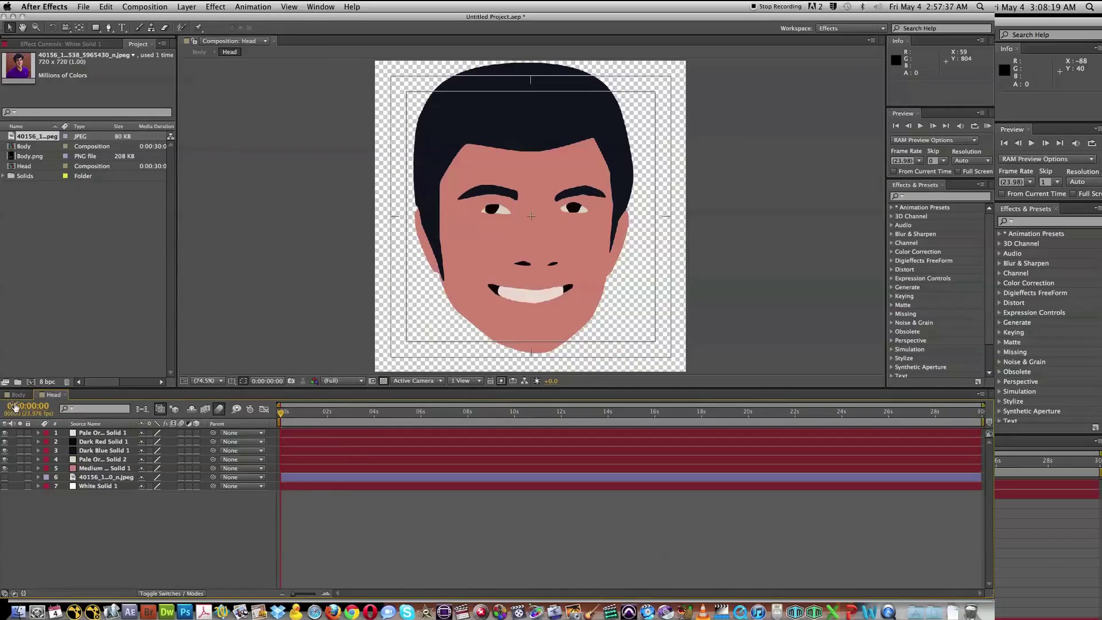
pyautogui.click(18, 395)
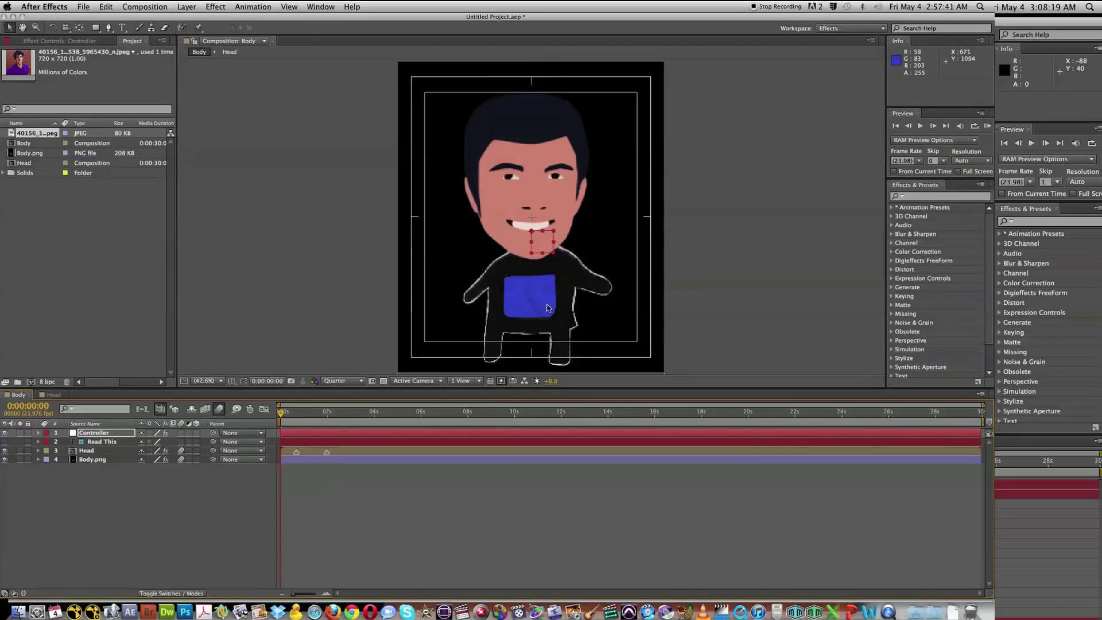
# - Nudge the Head layer down, then up and left onto the body, and RAM-preview the animation
pyautogui.press('.')
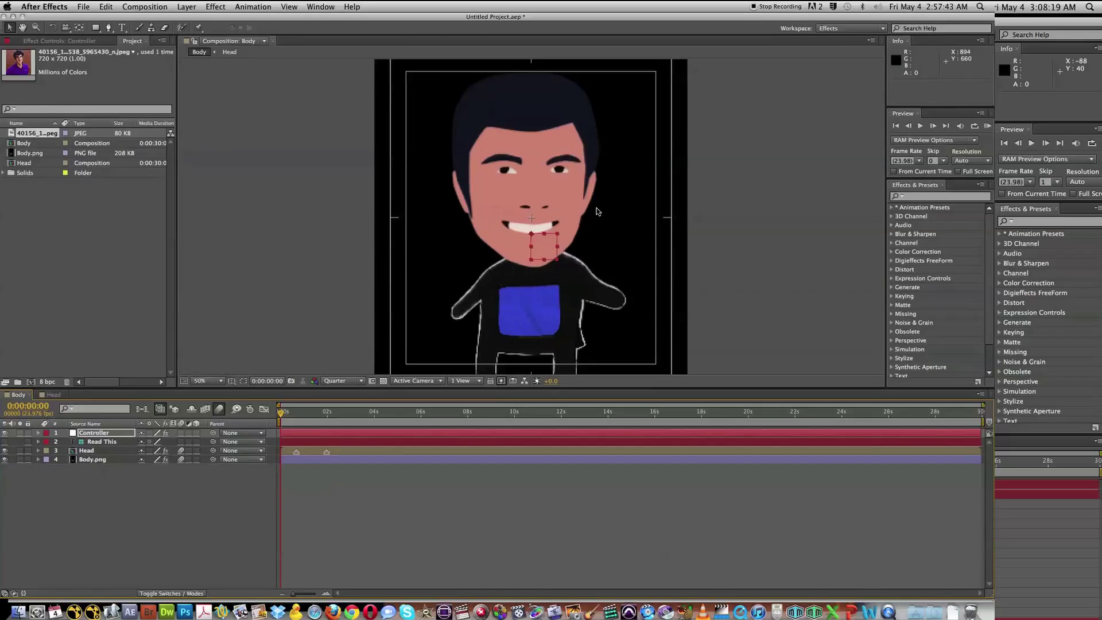
pyautogui.click(98, 452)
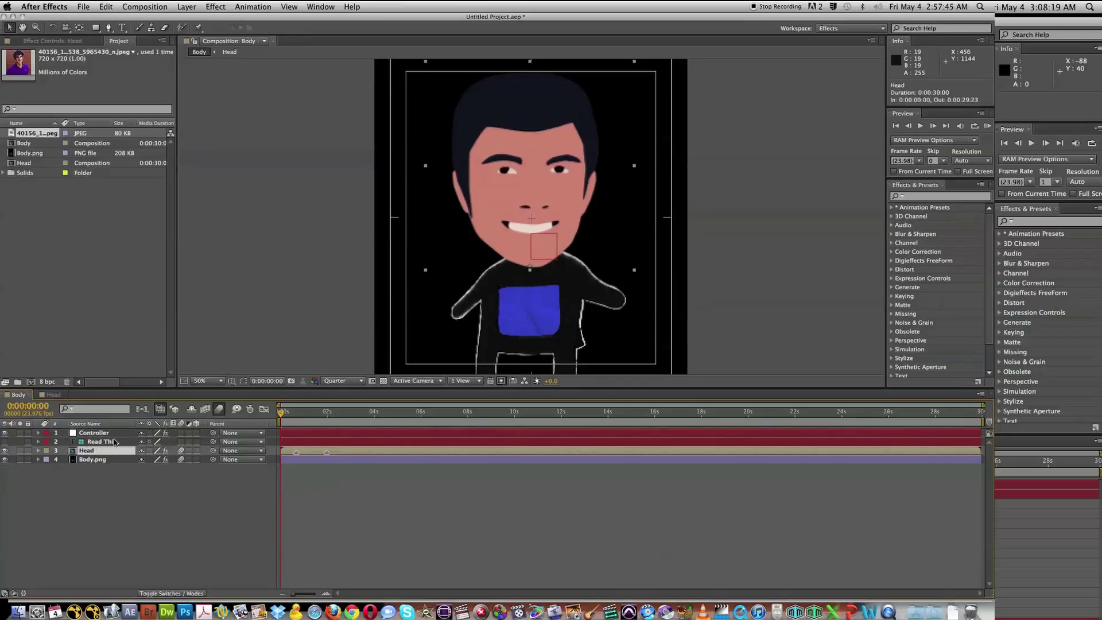
pyautogui.press('Down')
pyautogui.press('Down')
pyautogui.press('Down')
pyautogui.press('Down')
pyautogui.press('Down')
pyautogui.press('Down')
pyautogui.press('Down')
pyautogui.press('Down')
pyautogui.press('Down')
pyautogui.press('Down')
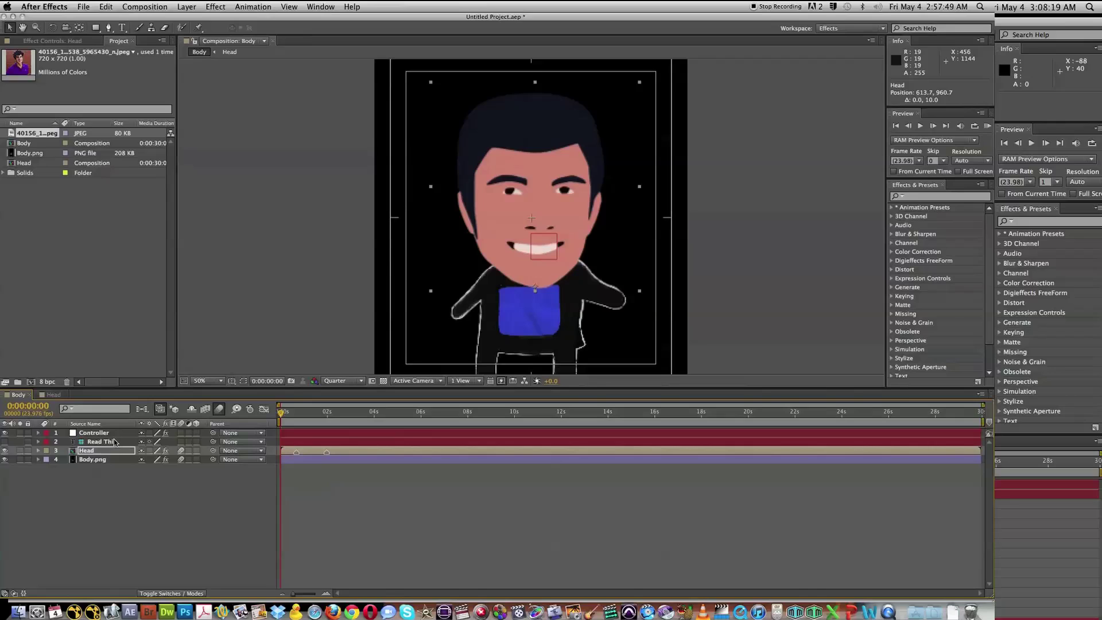
pyautogui.press('Up')
pyautogui.press('Up')
pyautogui.press('Up')
pyautogui.press('Up')
pyautogui.press('Up')
pyautogui.press('Up')
pyautogui.press('Left')
pyautogui.press('Left')
pyautogui.press('Left')
pyautogui.press('Left')
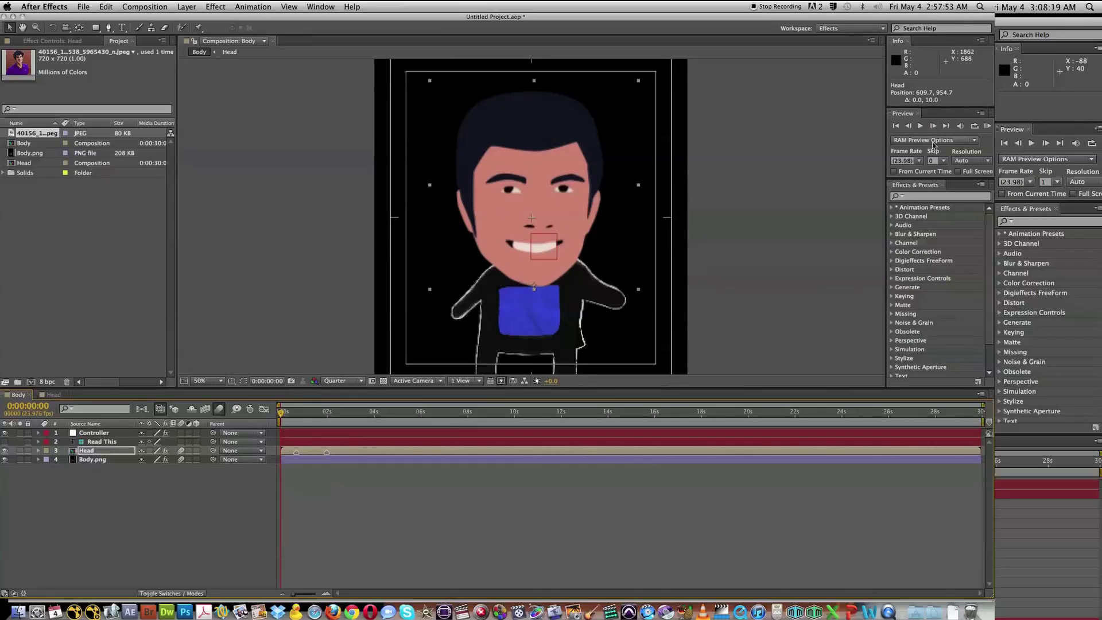
pyautogui.click(987, 126)
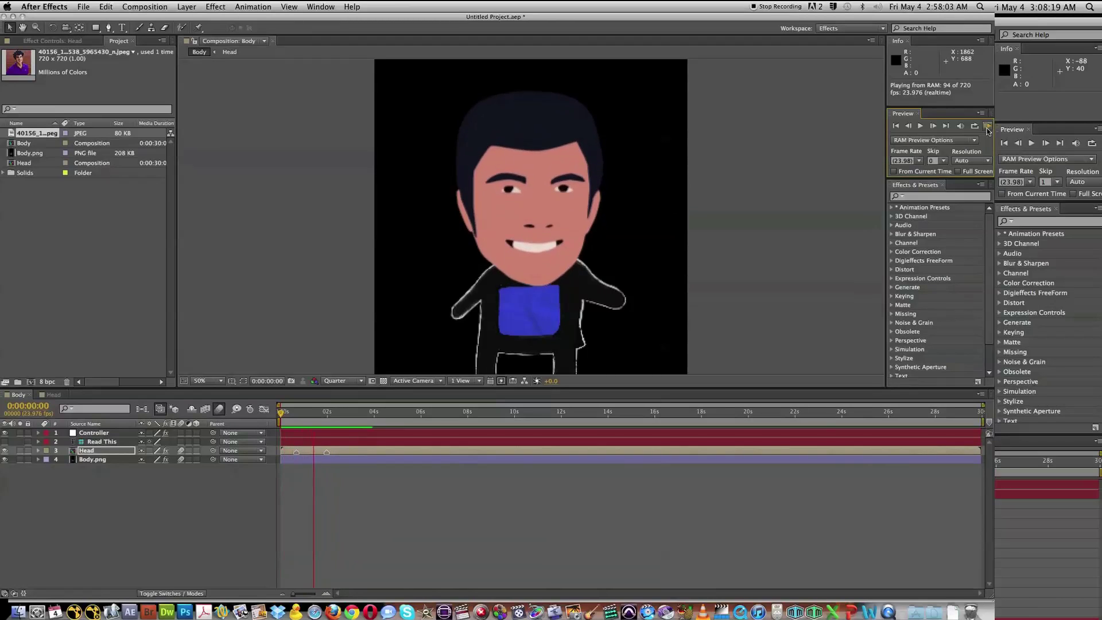
# - Stop the preview, undo the head nudge, and give the Controller a Left Arm Speed of 24, then play
pyautogui.click(583, 184)
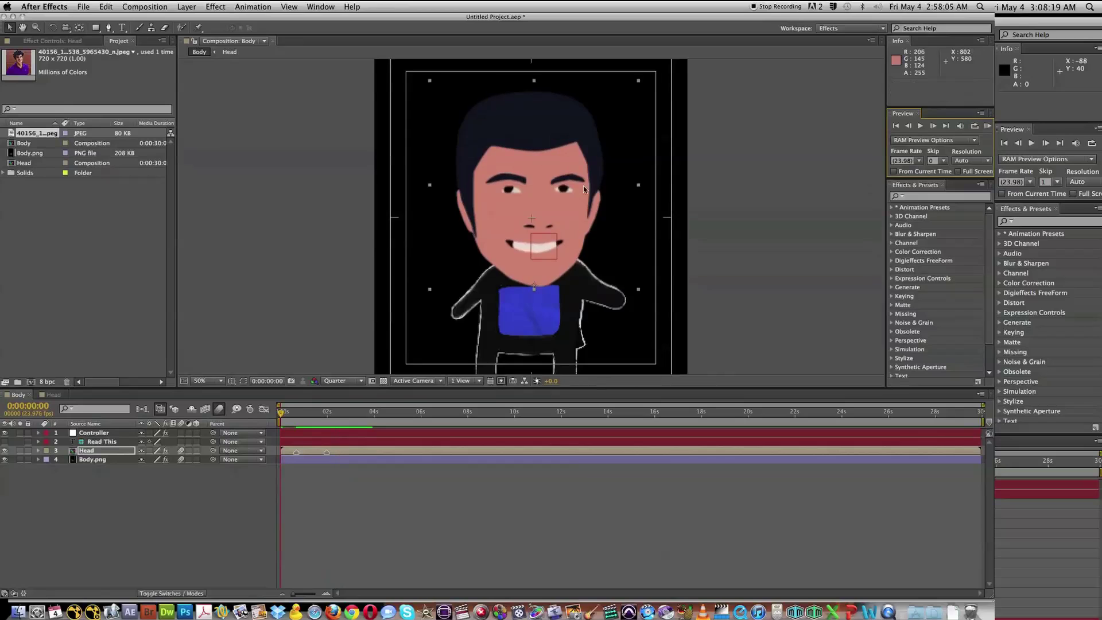
pyautogui.press('super+z')
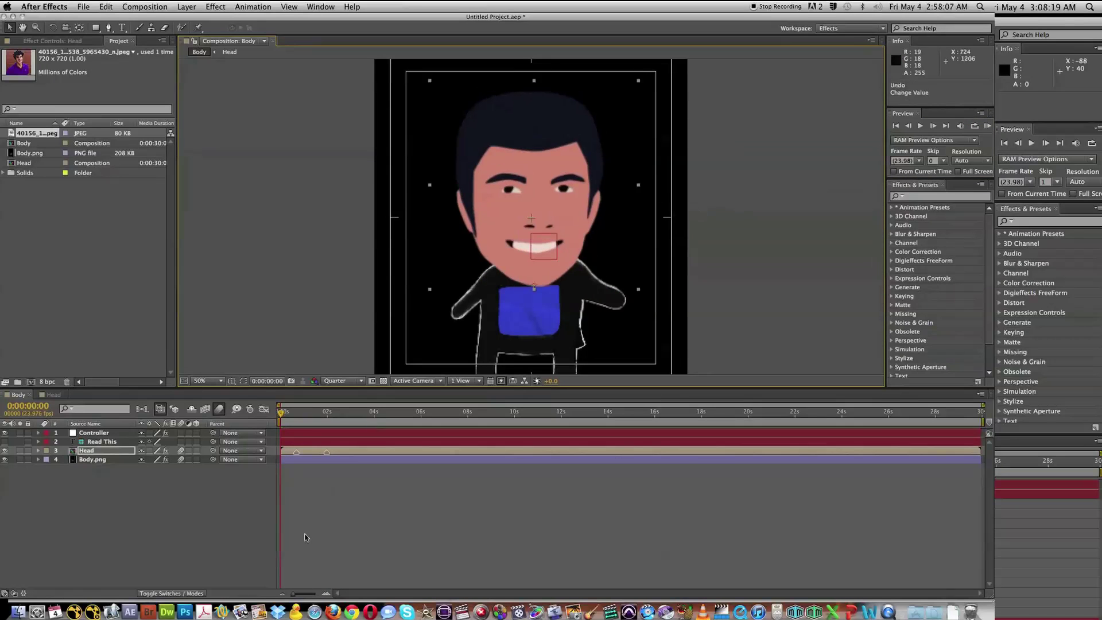
pyautogui.click(122, 434)
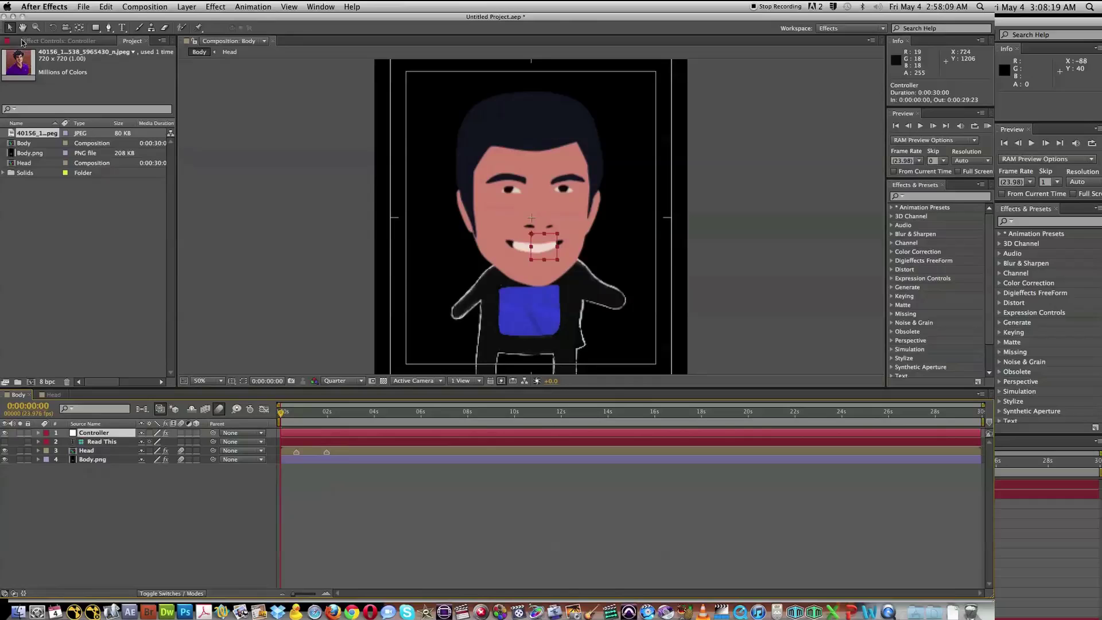
pyautogui.click(27, 42)
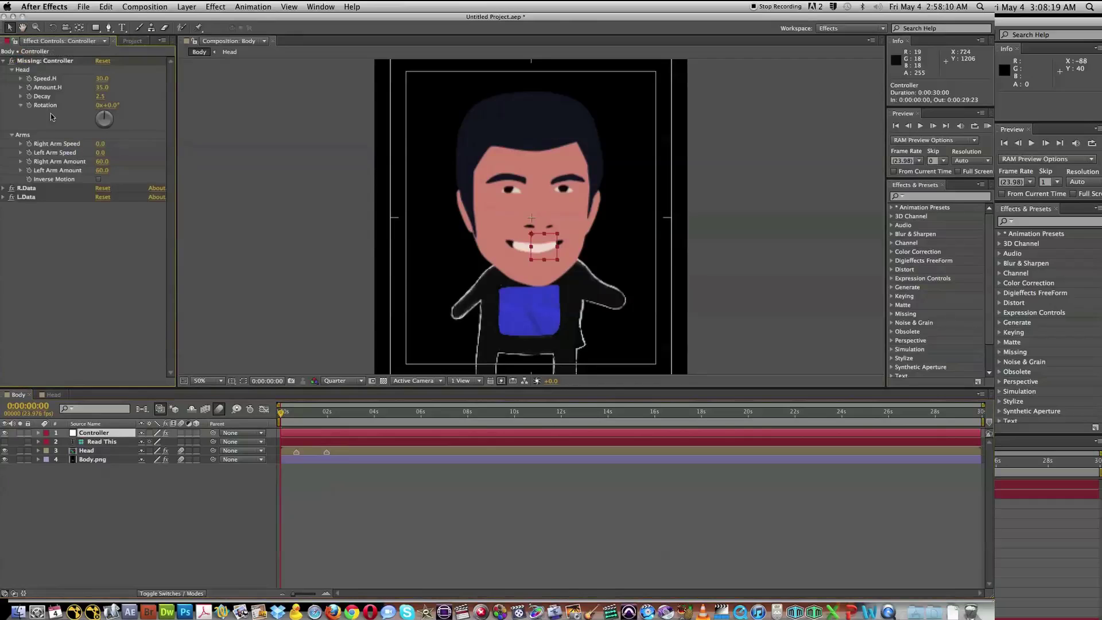
pyautogui.click(101, 153)
pyautogui.click(222, 522)
pyautogui.press('space')
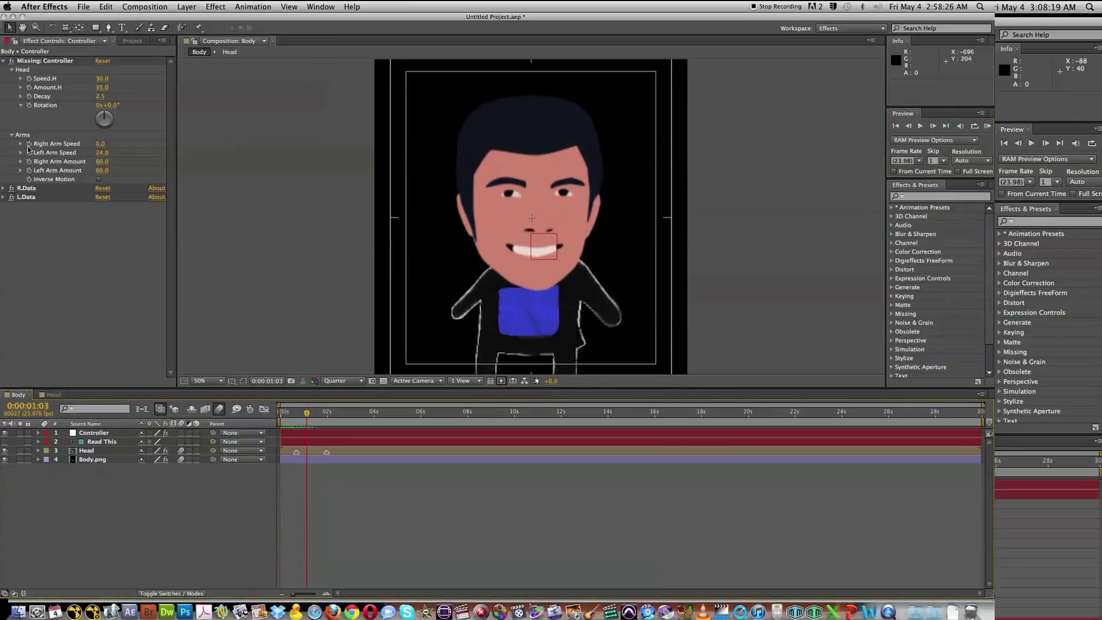
pyautogui.click(30, 154)
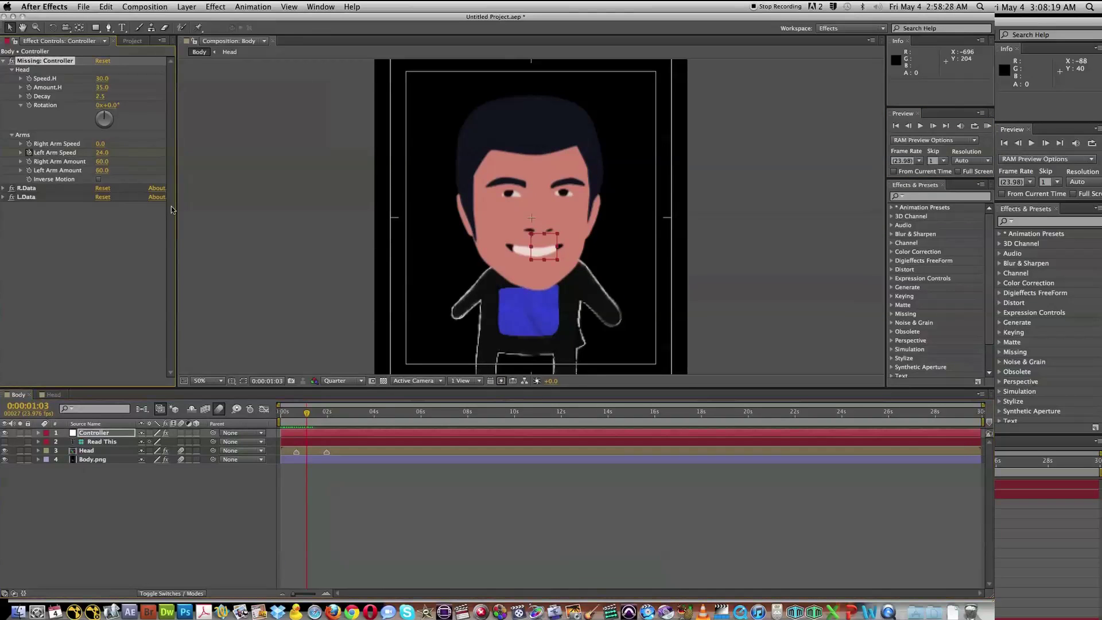